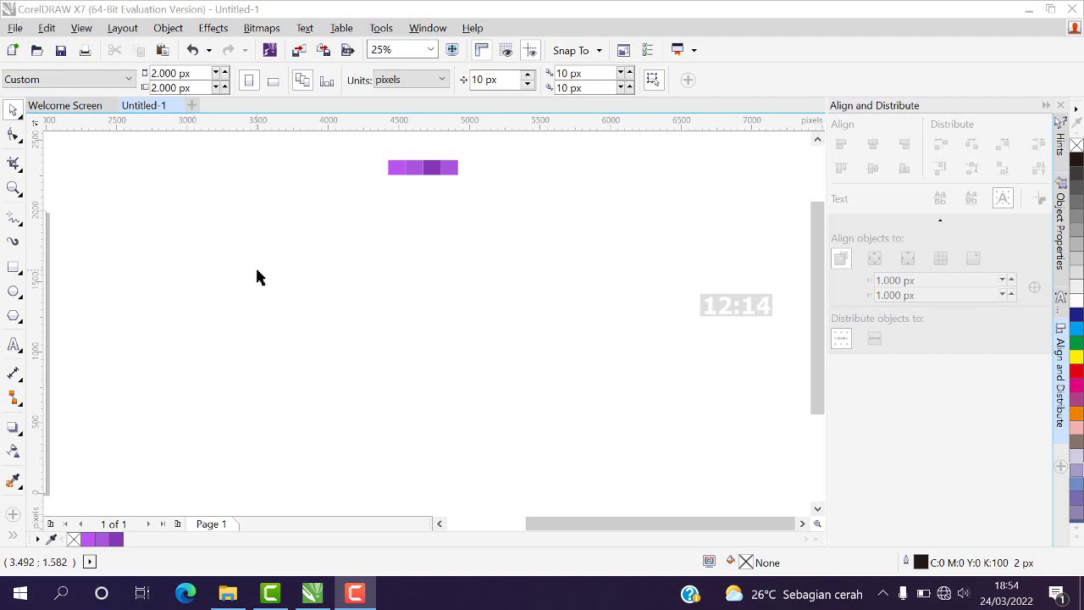
# - Enlarge the group of four purple colour swatches proportionally to about 598 × 127 px
pyautogui.click(450, 170)
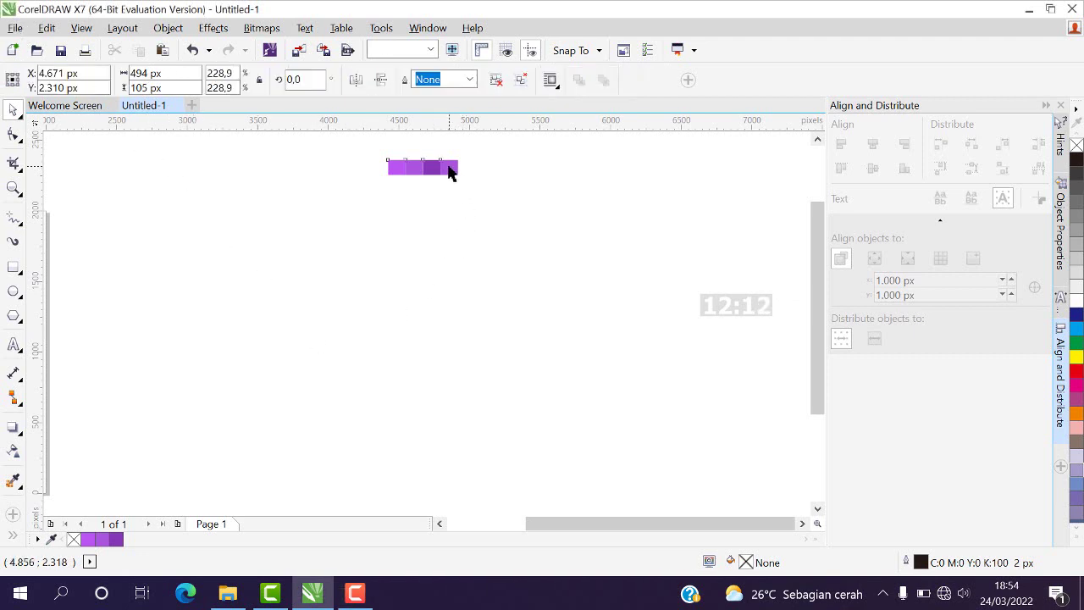
pyautogui.click(488, 191)
pyautogui.click(455, 175)
pyautogui.click(449, 191)
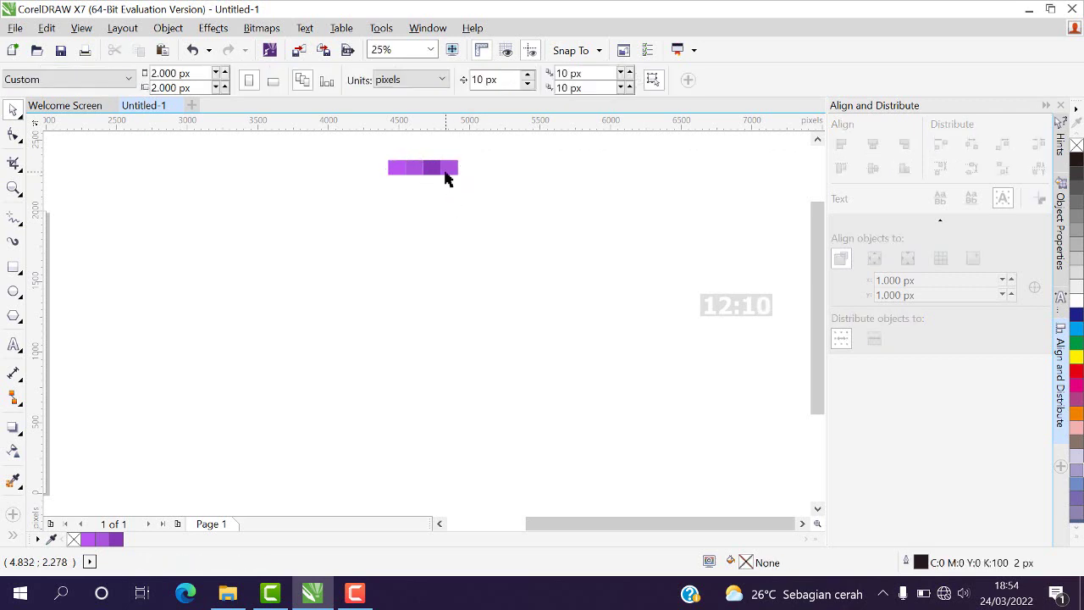
pyautogui.click(447, 174)
pyautogui.moveTo(446, 168)
pyautogui.mouseDown()
pyautogui.moveTo(449, 178)
pyautogui.moveTo(435, 166)
pyautogui.moveTo(460, 189)
pyautogui.moveTo(455, 160)
pyautogui.mouseUp()
pyautogui.click(493, 184)
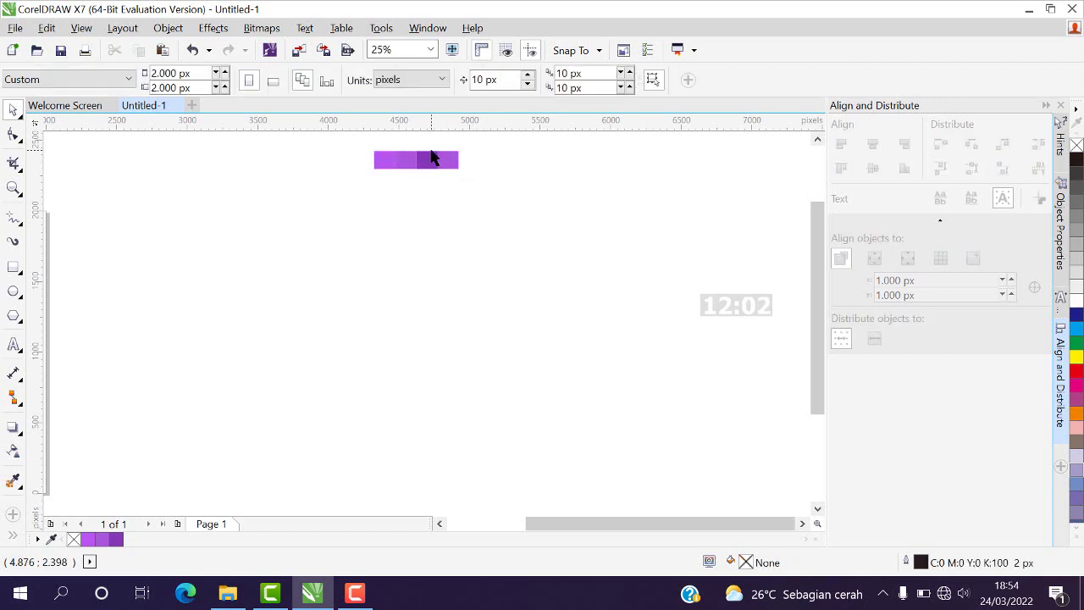
pyautogui.click(388, 162)
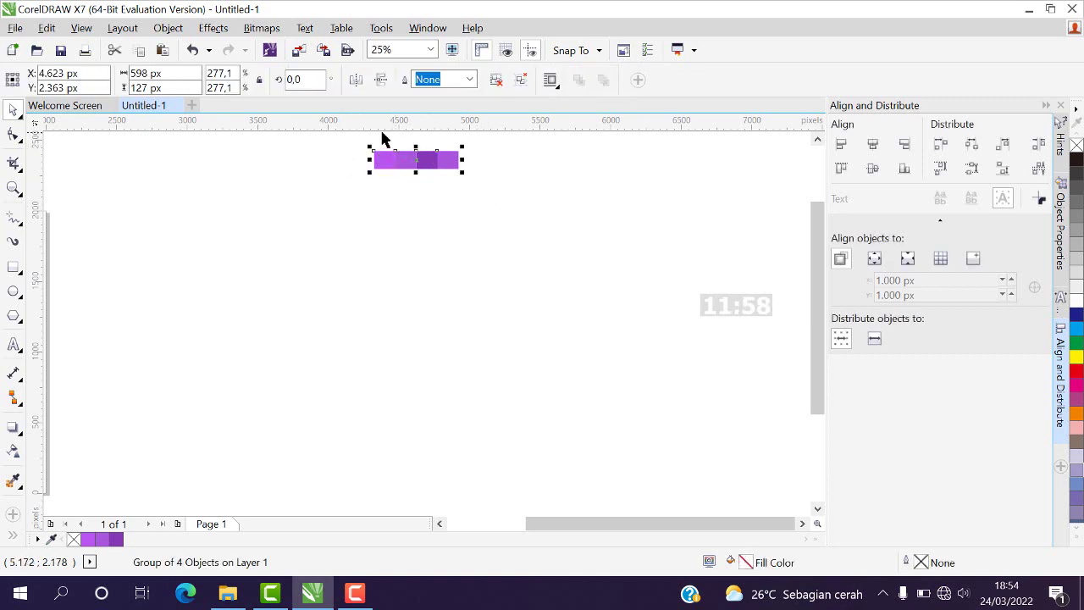
pyautogui.click(338, 197)
pyautogui.click(420, 168)
pyautogui.click(403, 214)
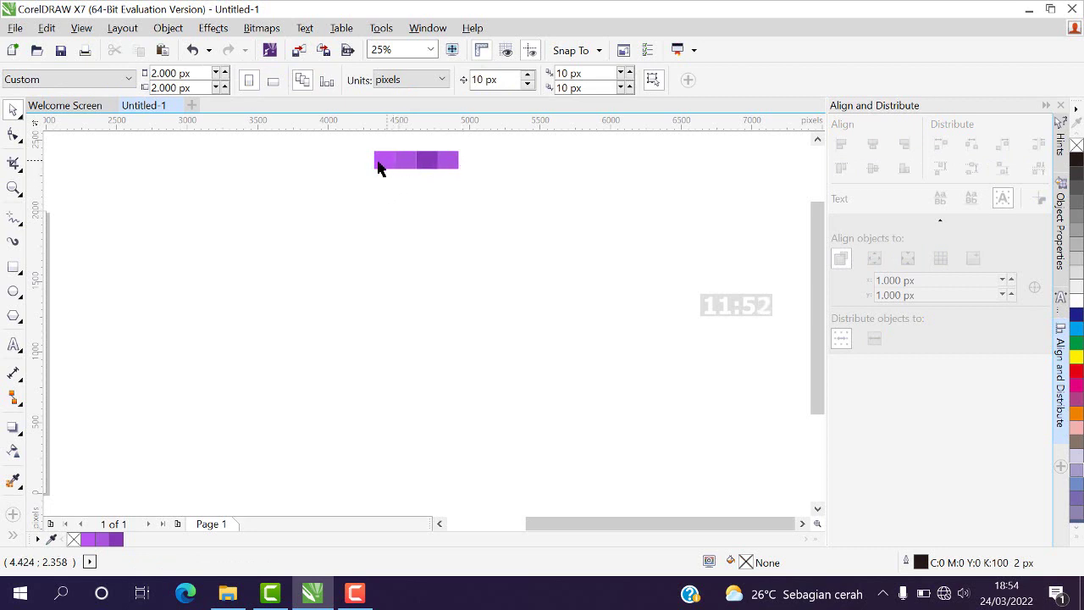
pyautogui.click(458, 161)
pyautogui.click(497, 174)
pyautogui.click(455, 166)
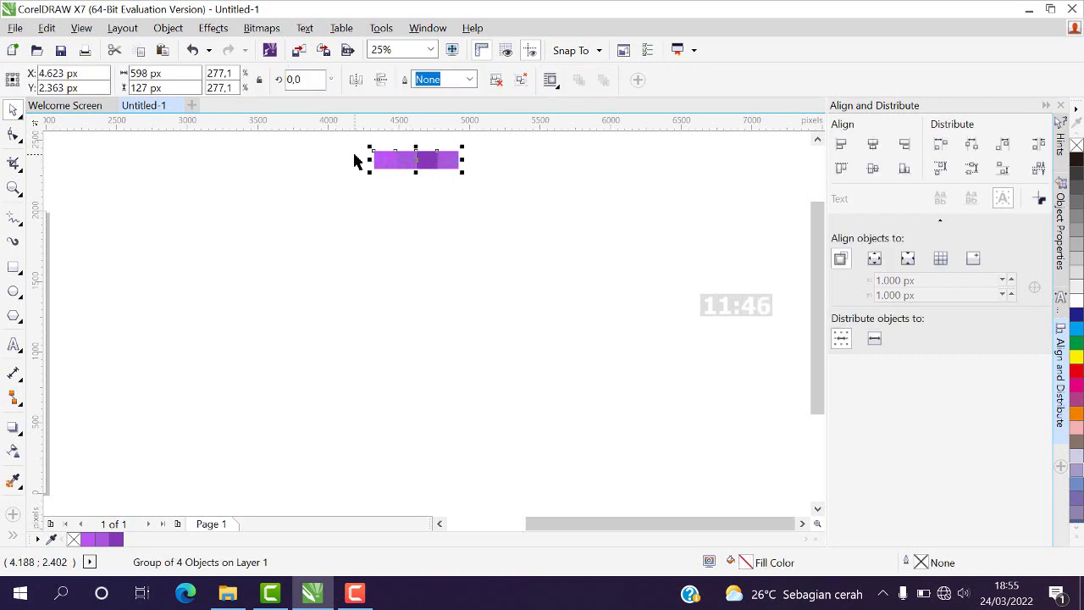
pyautogui.click(191, 193)
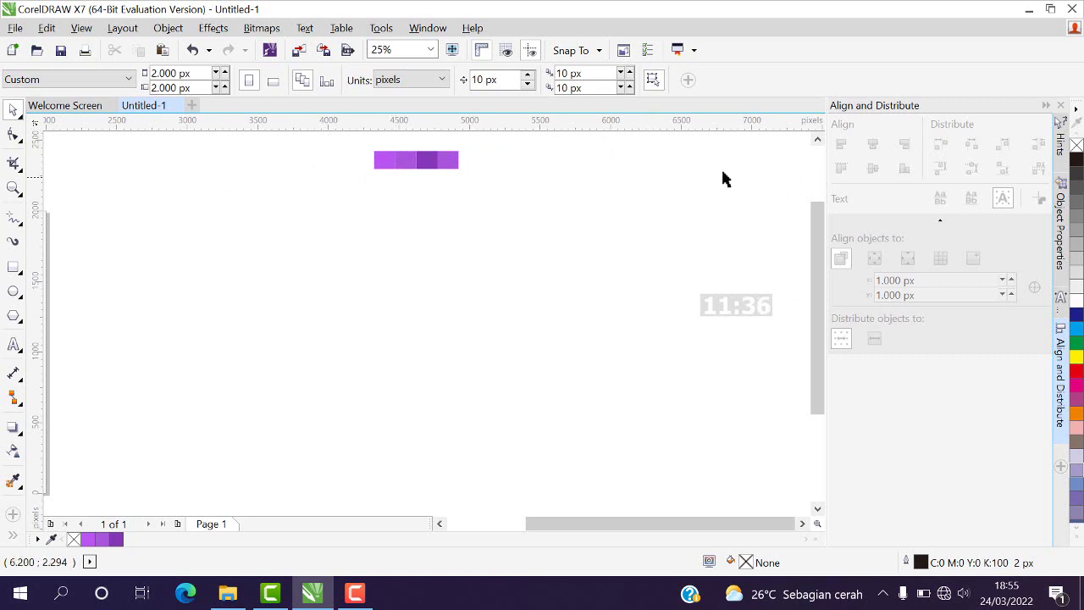
# - Move the purple swatch group up and to the left, centred at about X 4084 px, Y 2906 px
pyautogui.scroll(3, 816, 200)
pyautogui.moveTo(826, 193)
pyautogui.mouseDown()
pyautogui.moveTo(826, 167)
pyautogui.moveTo(833, 247)
pyautogui.moveTo(826, 161)
pyautogui.moveTo(826, 185)
pyautogui.mouseUp()
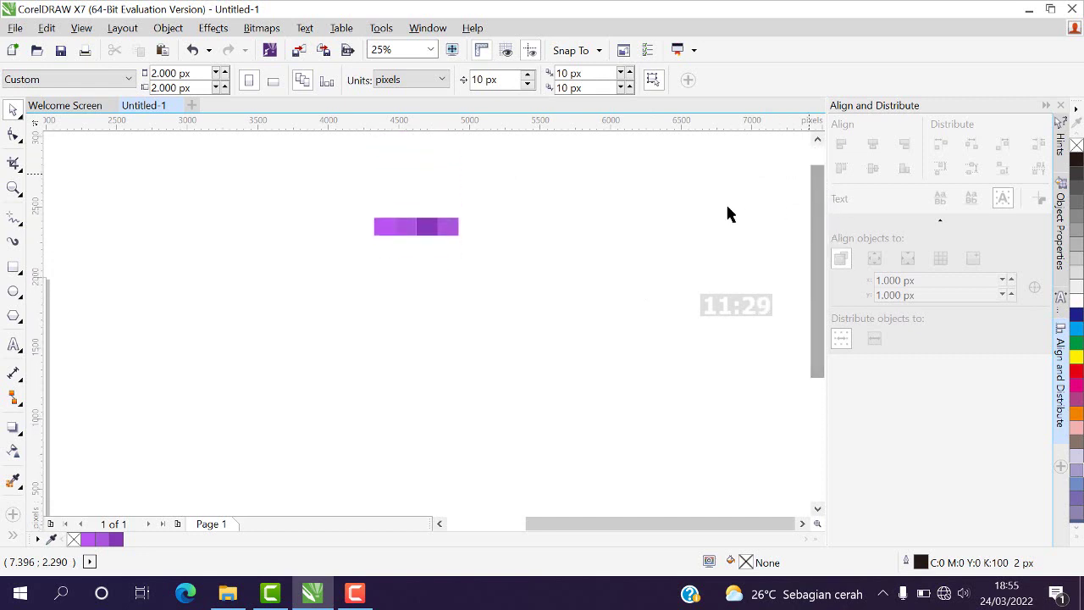
pyautogui.click(430, 230)
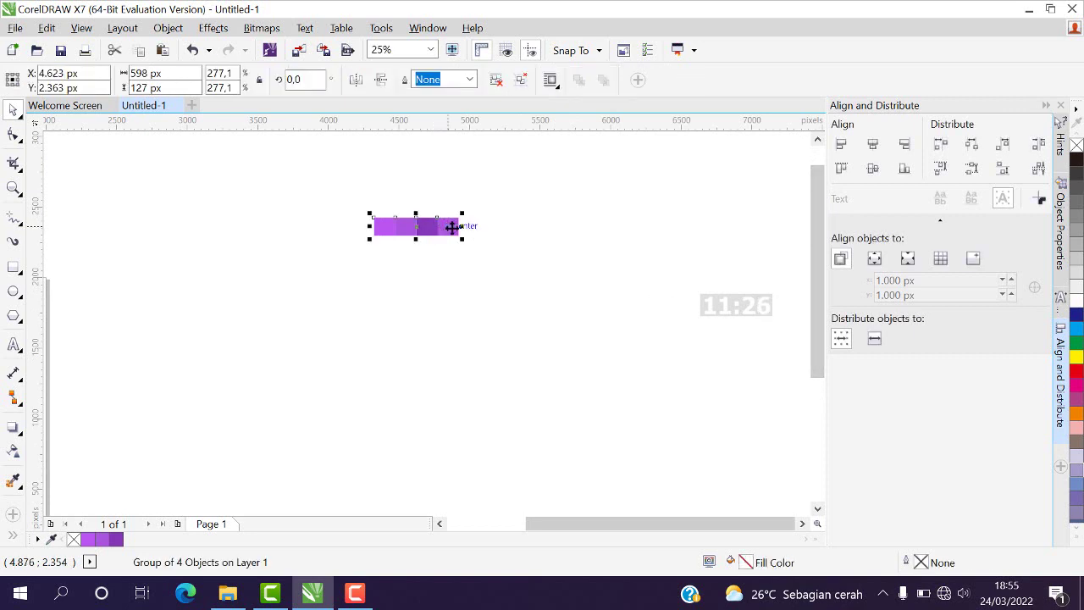
pyautogui.moveTo(453, 227); pyautogui.dragTo(371, 150)
pyautogui.click(405, 159)
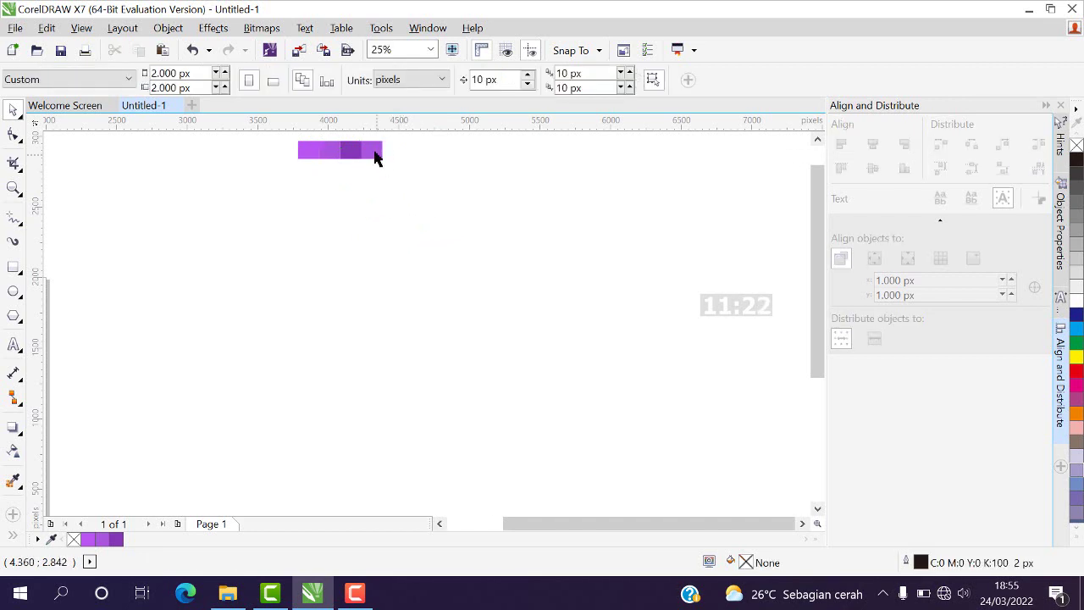
pyautogui.click(374, 150)
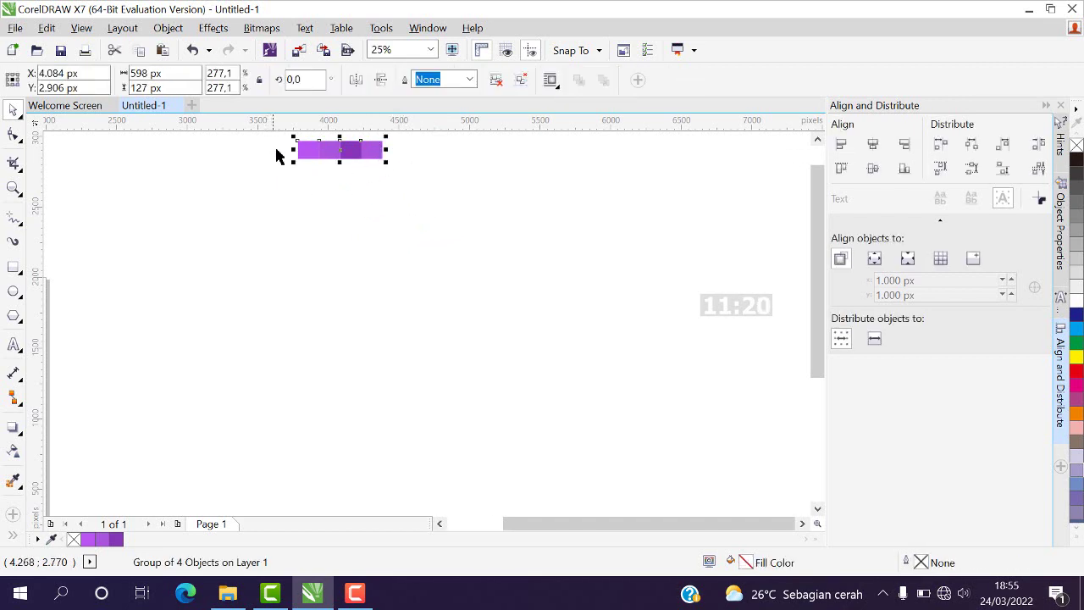
pyautogui.click(394, 160)
pyautogui.click(378, 157)
pyautogui.click(355, 235)
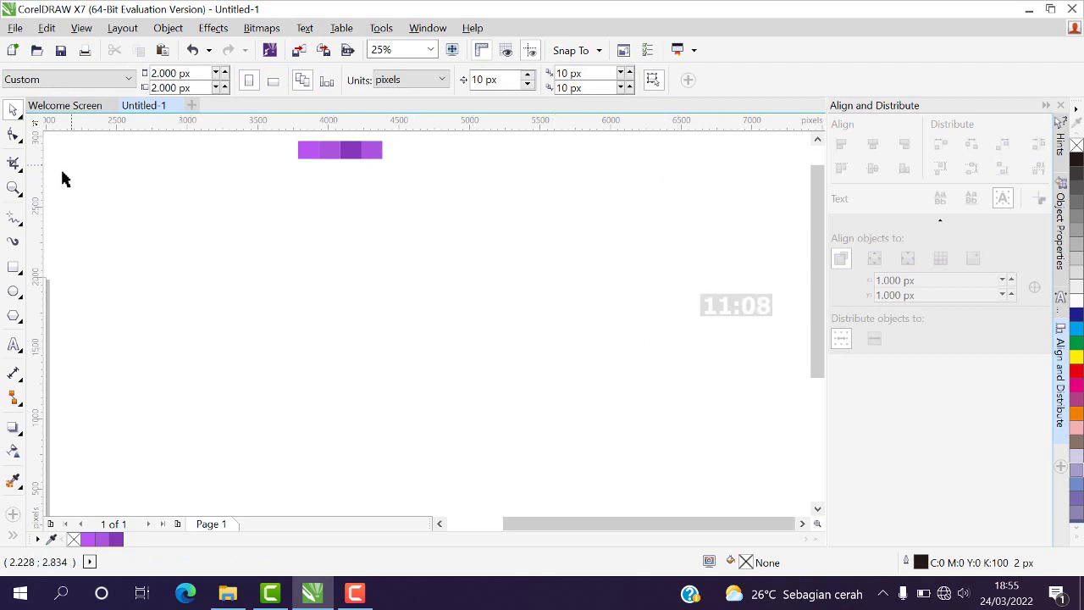
# - Draw a rectangle below the purple swatches and set its size to 2000 × 2000 px
pyautogui.click(13, 267)
pyautogui.moveTo(253, 242); pyautogui.dragTo(527, 393)
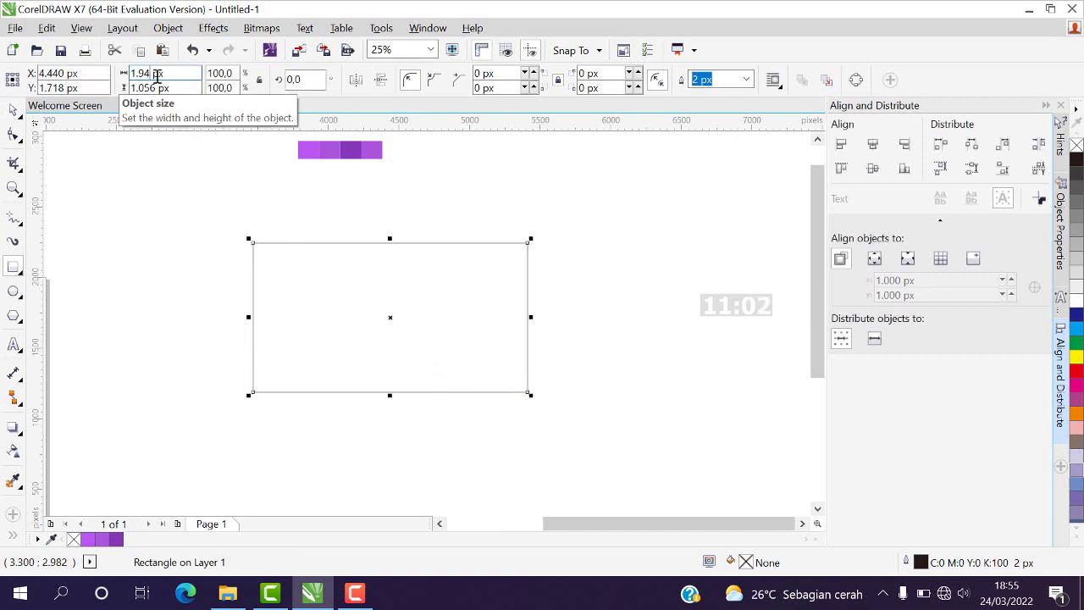
pyautogui.press('BackSpace')
pyautogui.press('BackSpace')
pyautogui.press('BackSpace')
pyautogui.press('BackSpace')
pyautogui.write('2000')
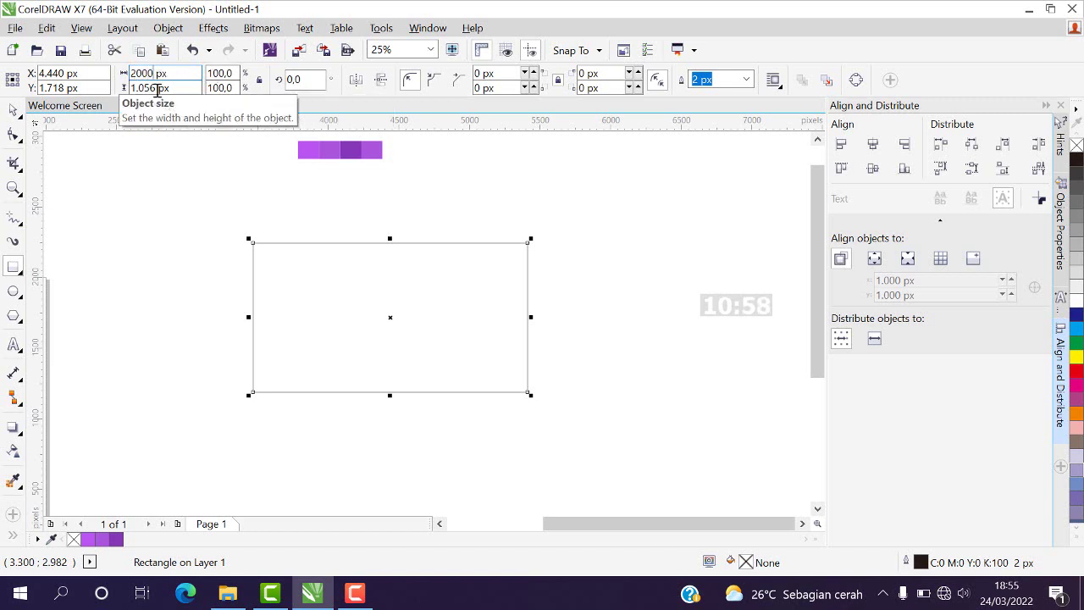
pyautogui.press('Tab')
pyautogui.write('2')
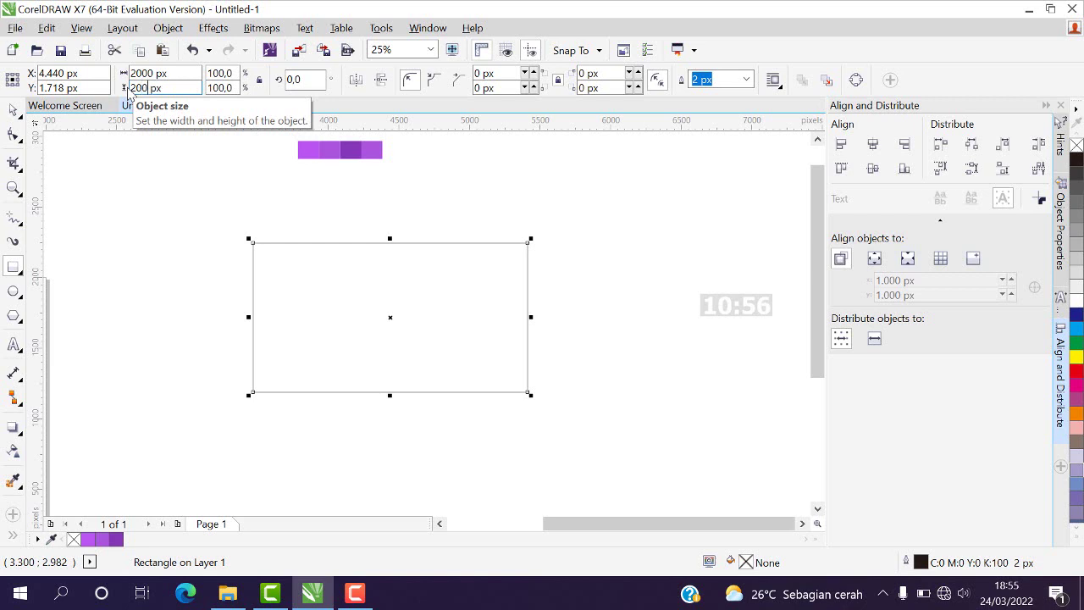
pyautogui.press('Return')
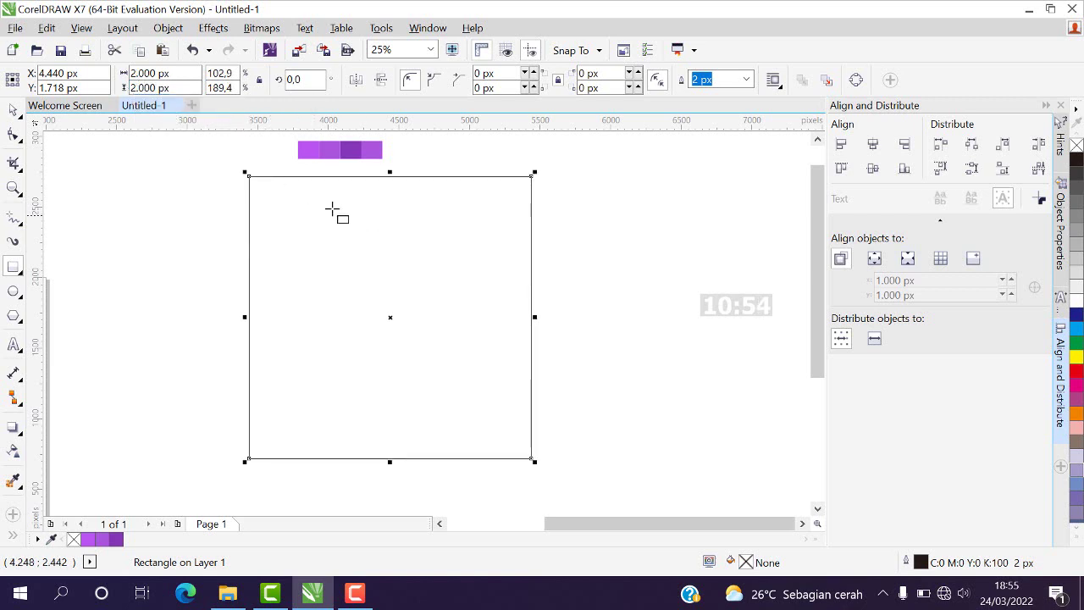
# - Move the square to the right, centred at about X 4936 px, Y 1706 px
pyautogui.click(16, 113)
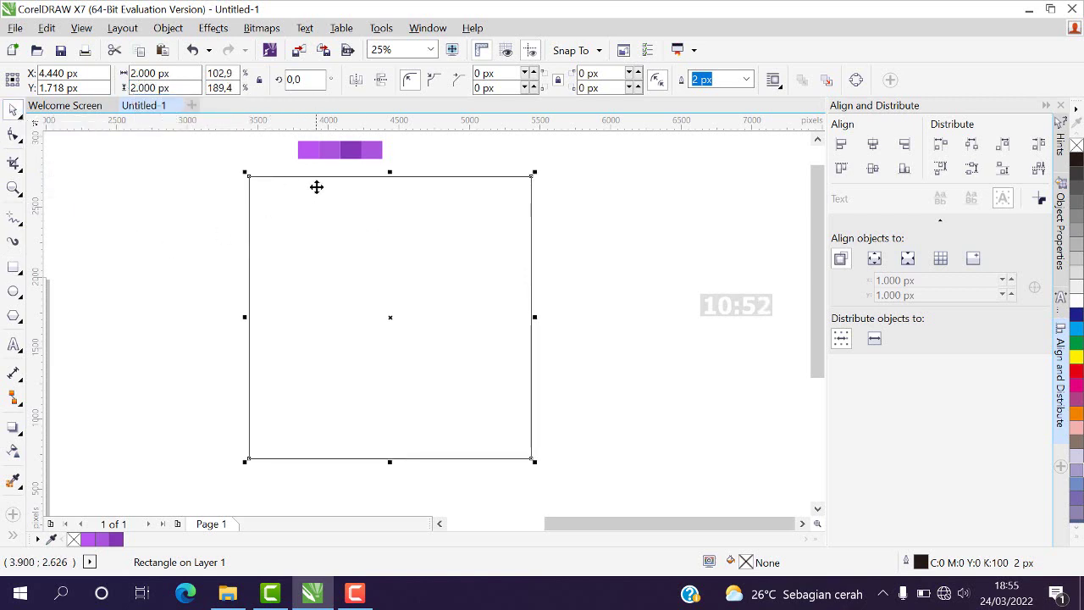
pyautogui.moveTo(316, 185); pyautogui.dragTo(388, 184)
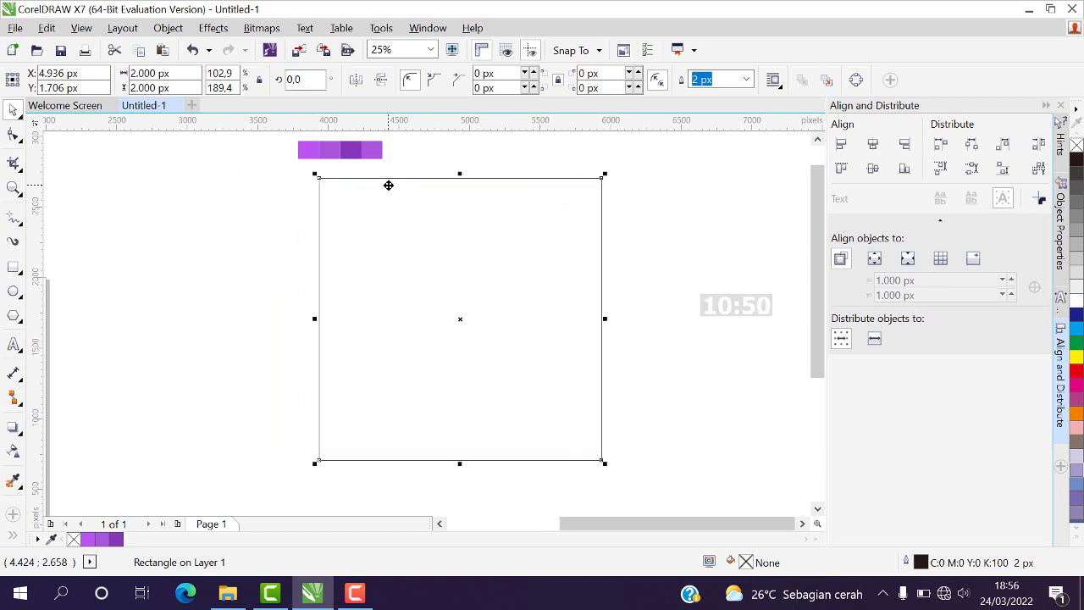
pyautogui.click(265, 199)
# - Sample the first purple swatch (#BA55F3) with the Color Eyedropper and fill the square with it
pyautogui.click(341, 172)
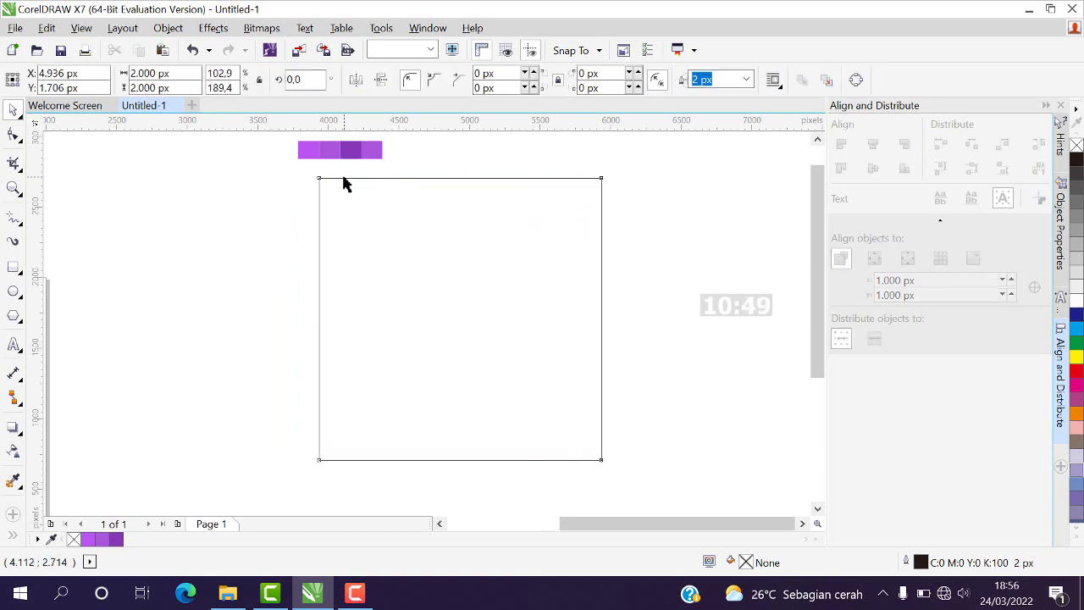
pyautogui.click(12, 481)
pyautogui.click(302, 149)
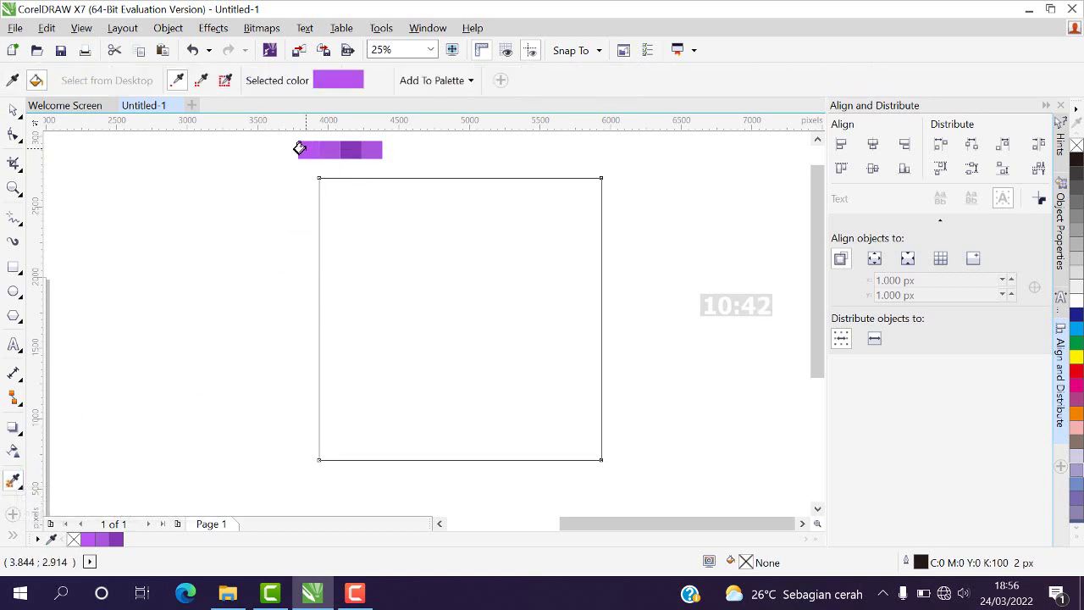
pyautogui.click(352, 243)
pyautogui.click(12, 110)
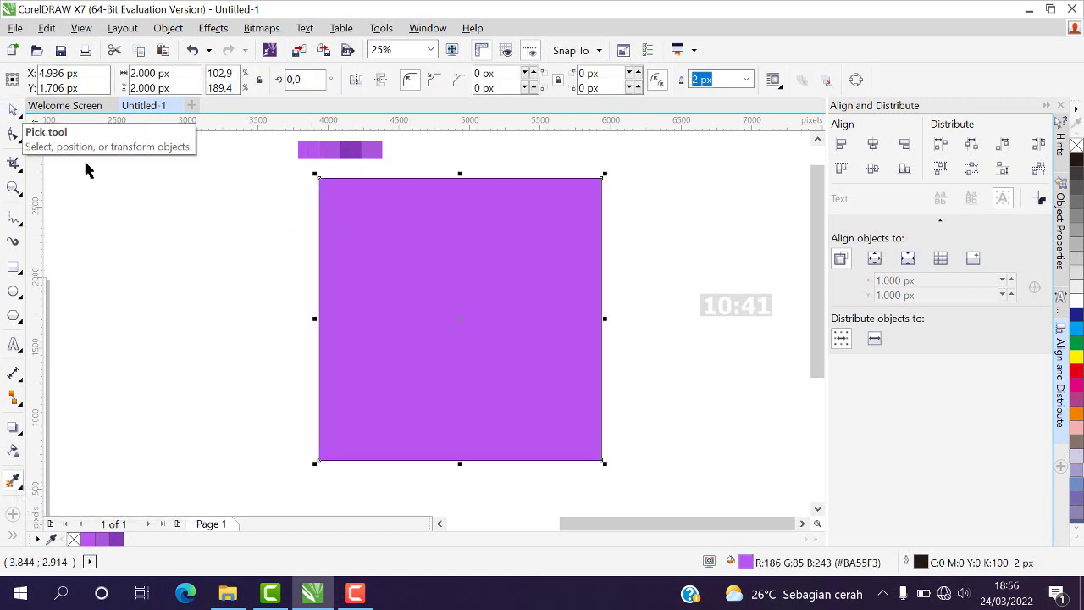
# - Remove the outline of the purple square by setting its outline width to None
pyautogui.click(375, 266)
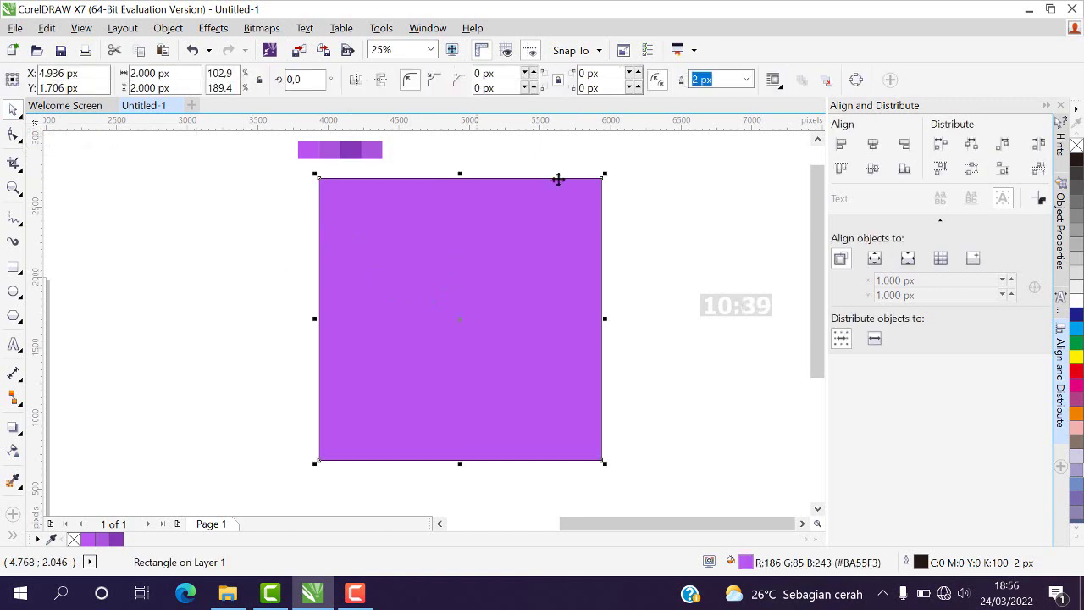
pyautogui.click(746, 79)
pyautogui.click(761, 95)
pyautogui.click(711, 140)
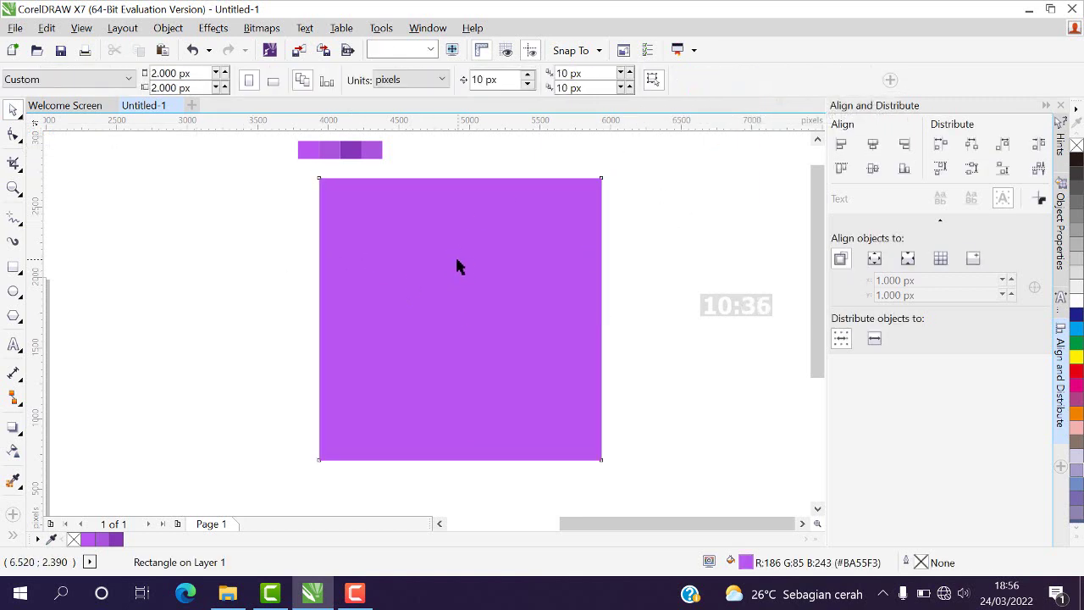
# - Draw a circle over the square and enlarge it to about 2216 px in diameter
pyautogui.click(14, 293)
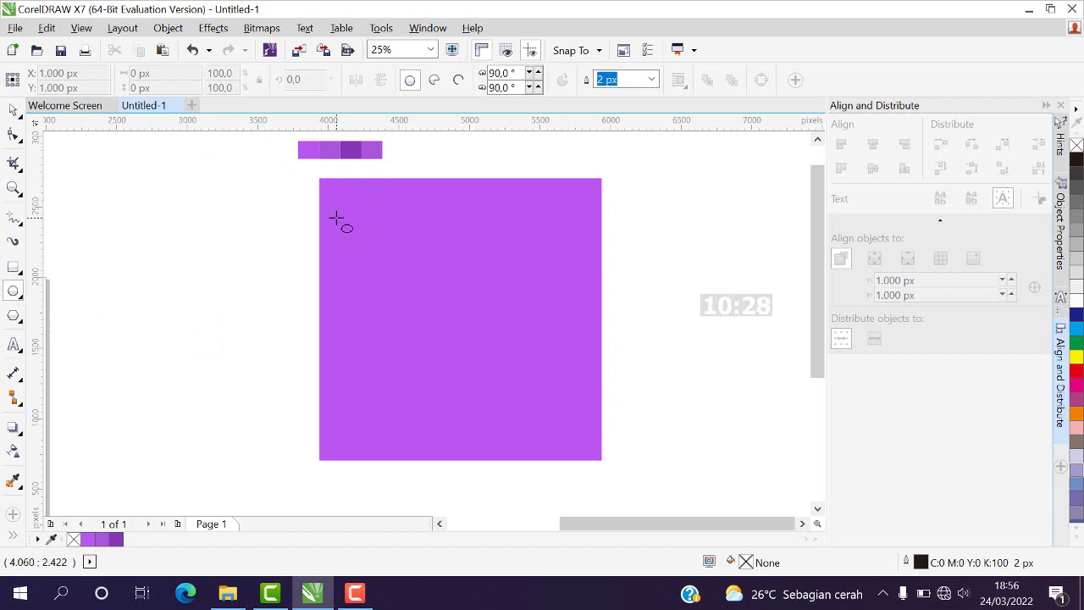
pyautogui.moveTo(331, 201); pyautogui.dragTo(598, 424)
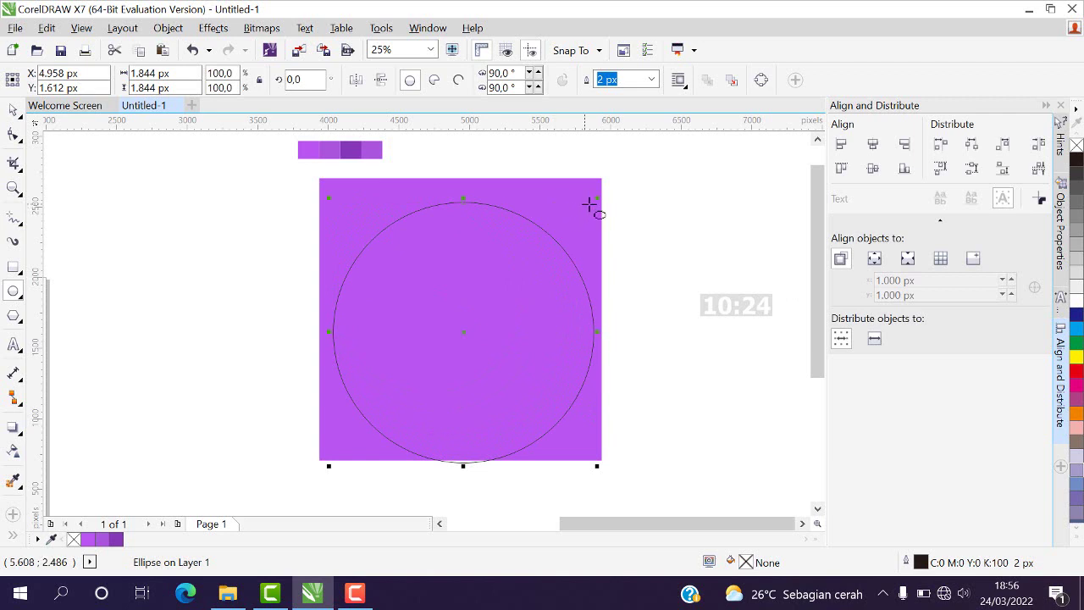
pyautogui.moveTo(599, 199); pyautogui.dragTo(633, 171)
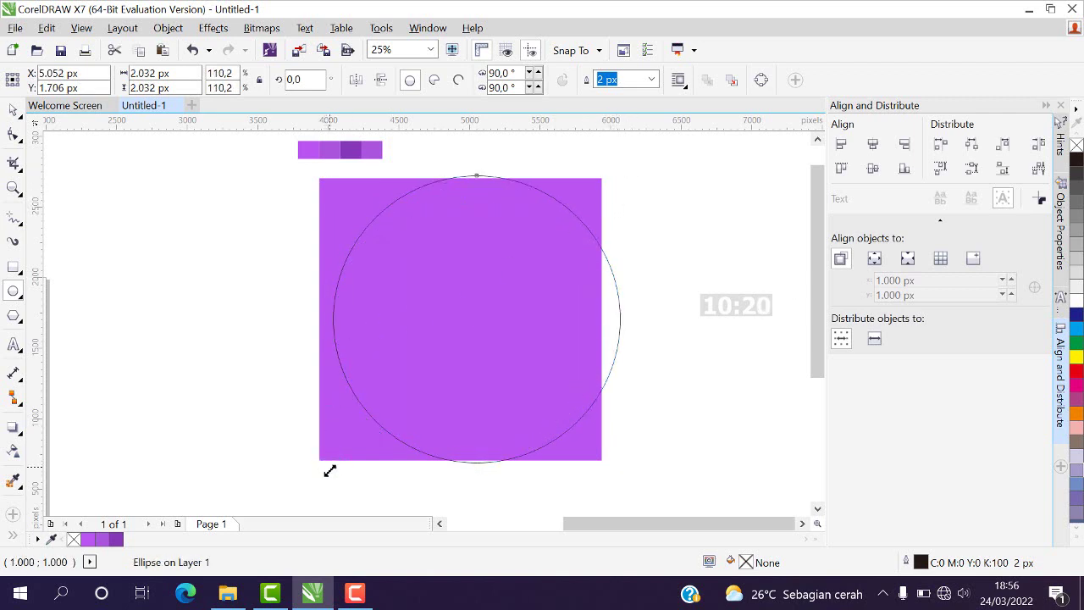
pyautogui.moveTo(330, 471); pyautogui.dragTo(302, 501)
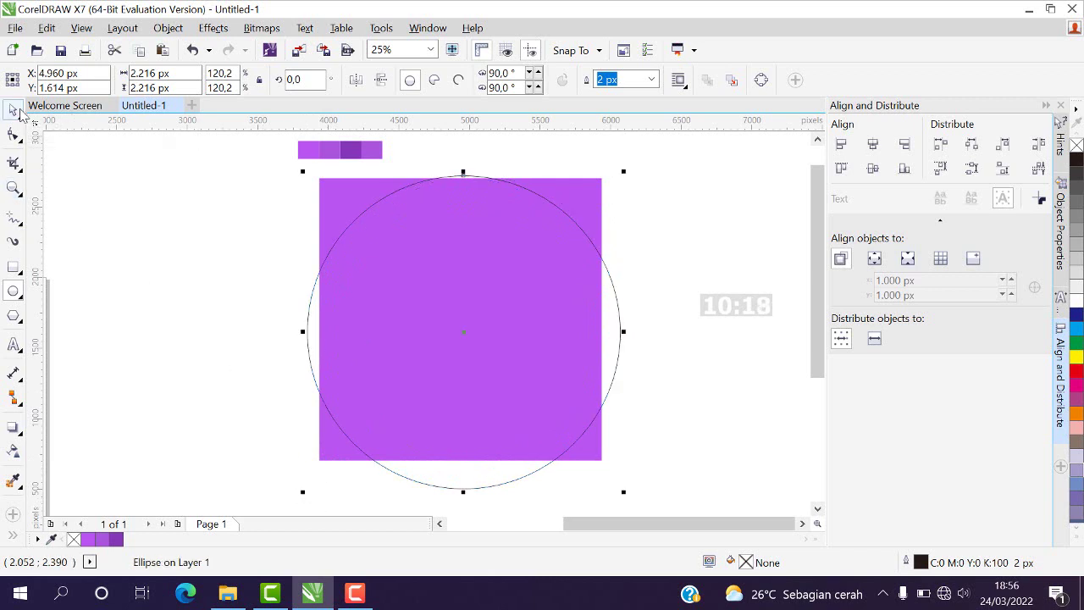
# - Sample the second purple swatch (#AB54DF) with the Color Eyedropper and fill the circle with it
pyautogui.click(13, 481)
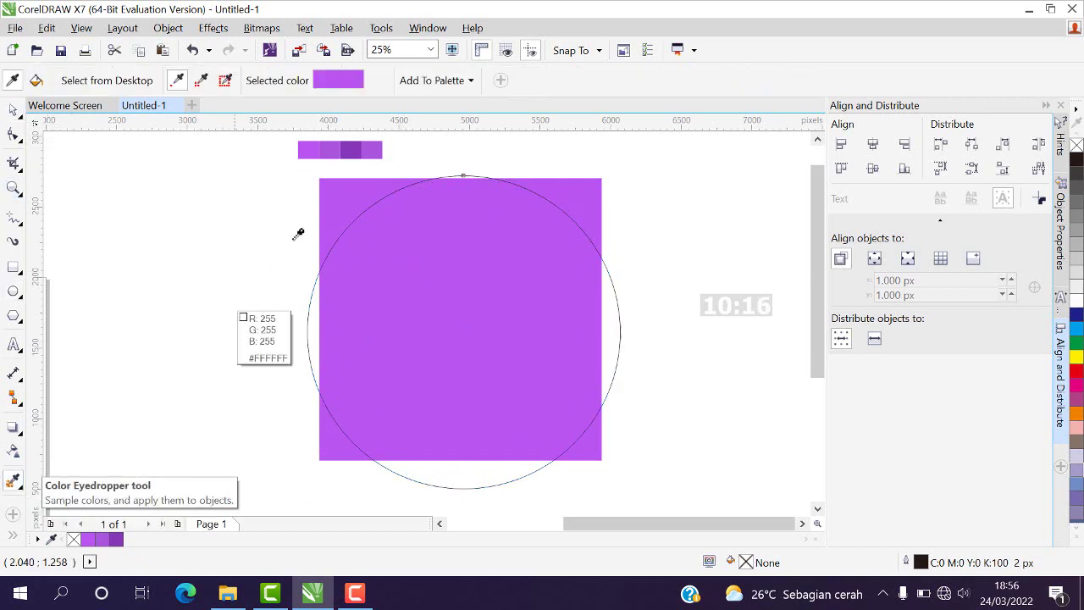
pyautogui.click(327, 150)
pyautogui.click(352, 244)
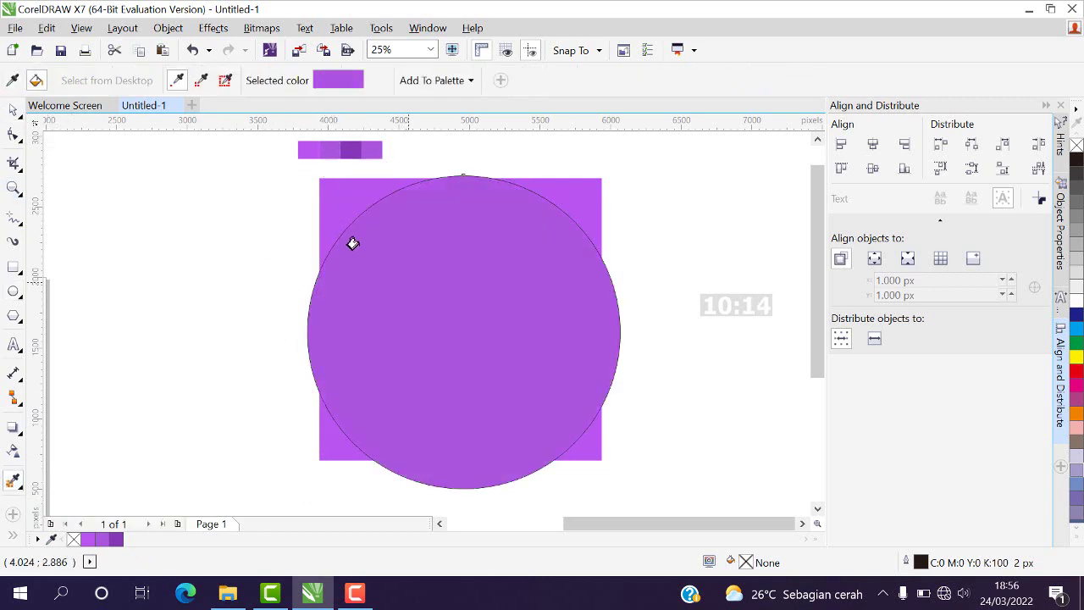
# - Centre the circle on the square by aligning their centres both horizontally and vertically
pyautogui.click(12, 110)
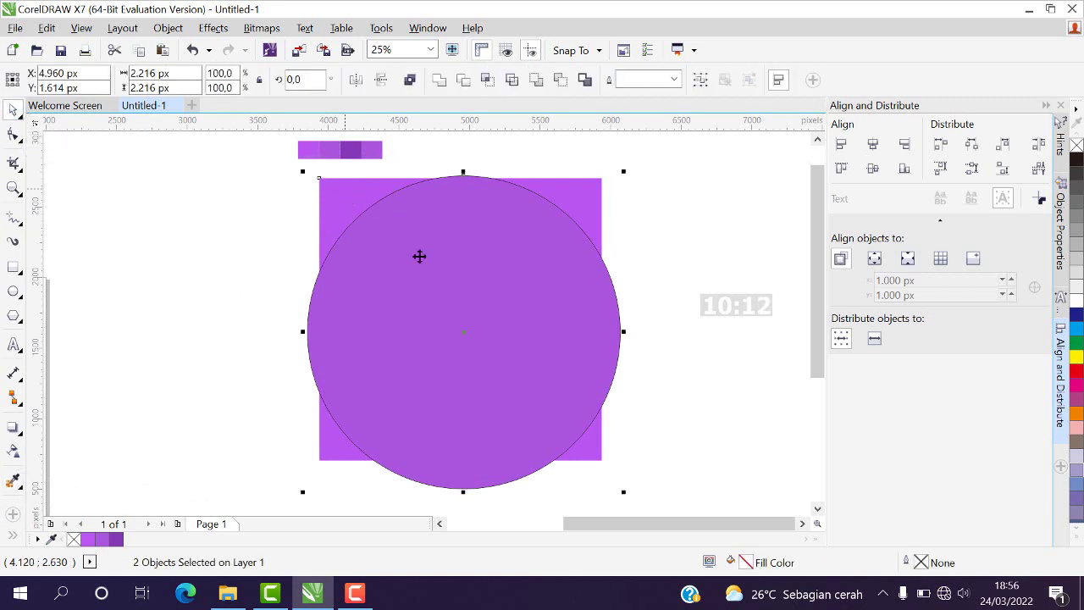
pyautogui.click(872, 144)
pyautogui.click(872, 168)
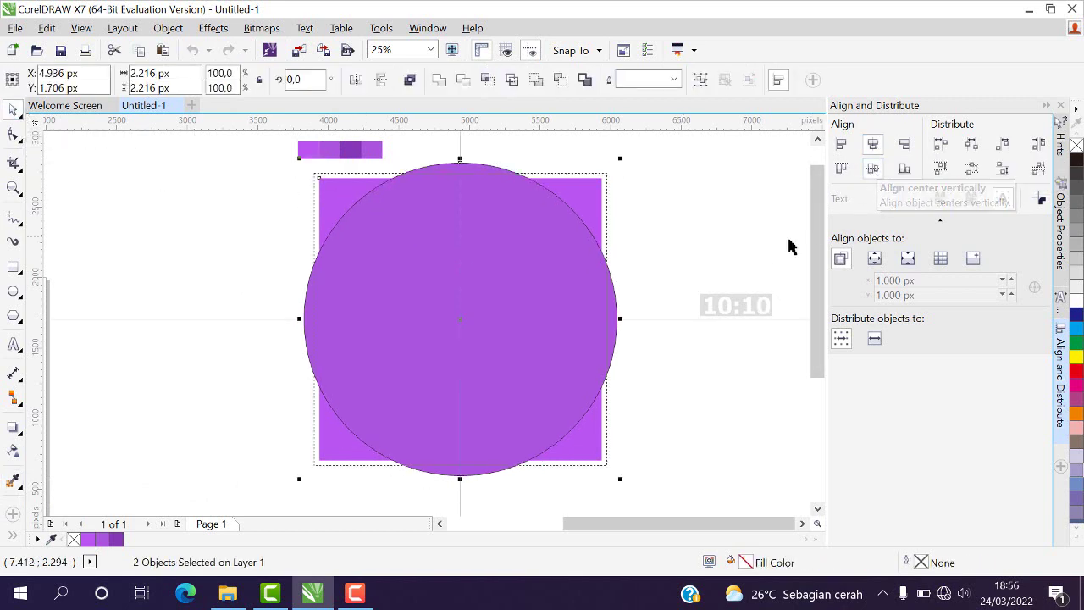
pyautogui.click(627, 247)
# - Remove the outline of the circle by setting its outline width to None
pyautogui.click(471, 239)
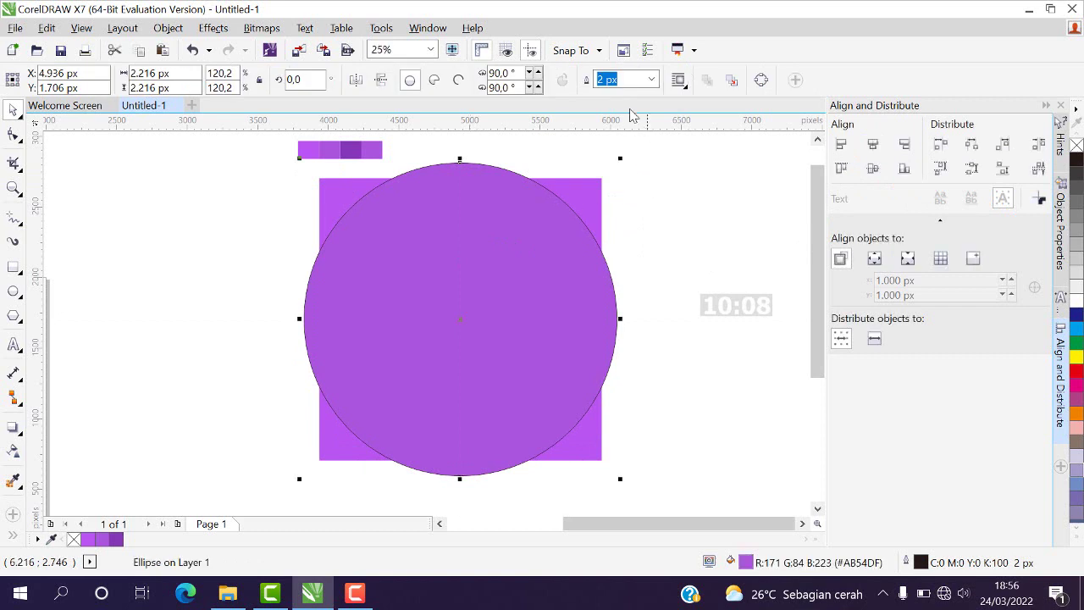
pyautogui.press('Escape')
pyautogui.click(511, 291)
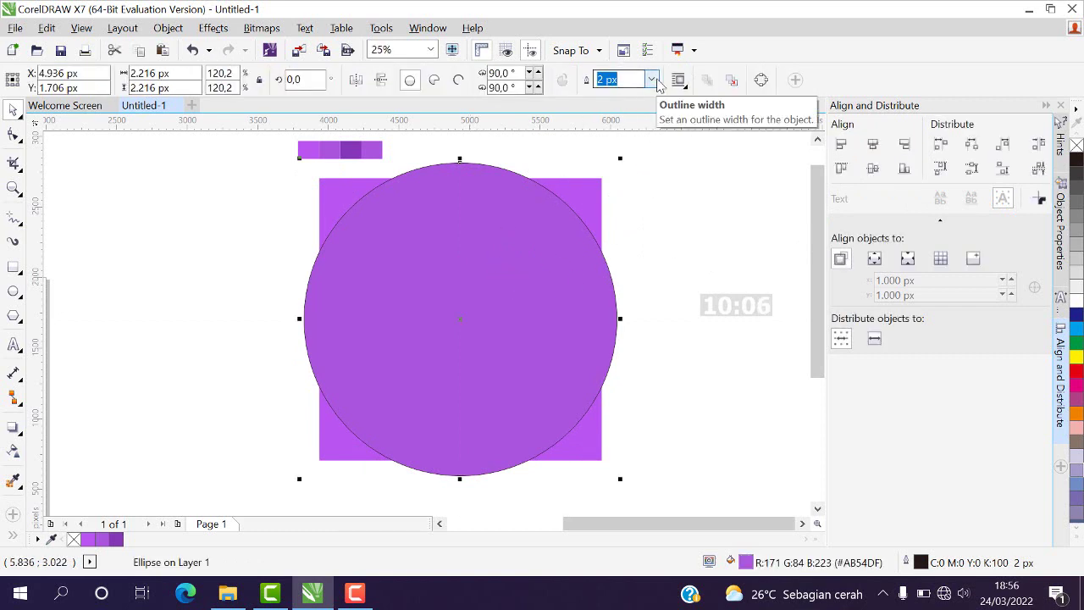
pyautogui.click(650, 79)
pyautogui.click(628, 97)
pyautogui.press('Escape')
pyautogui.click(457, 334)
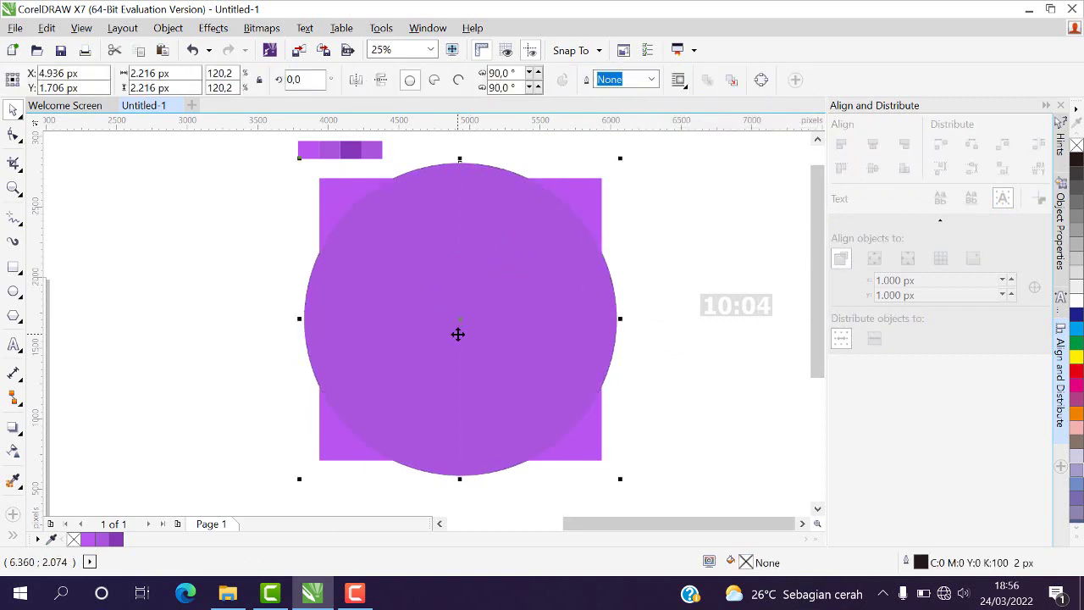
pyautogui.click(677, 339)
pyautogui.click(489, 296)
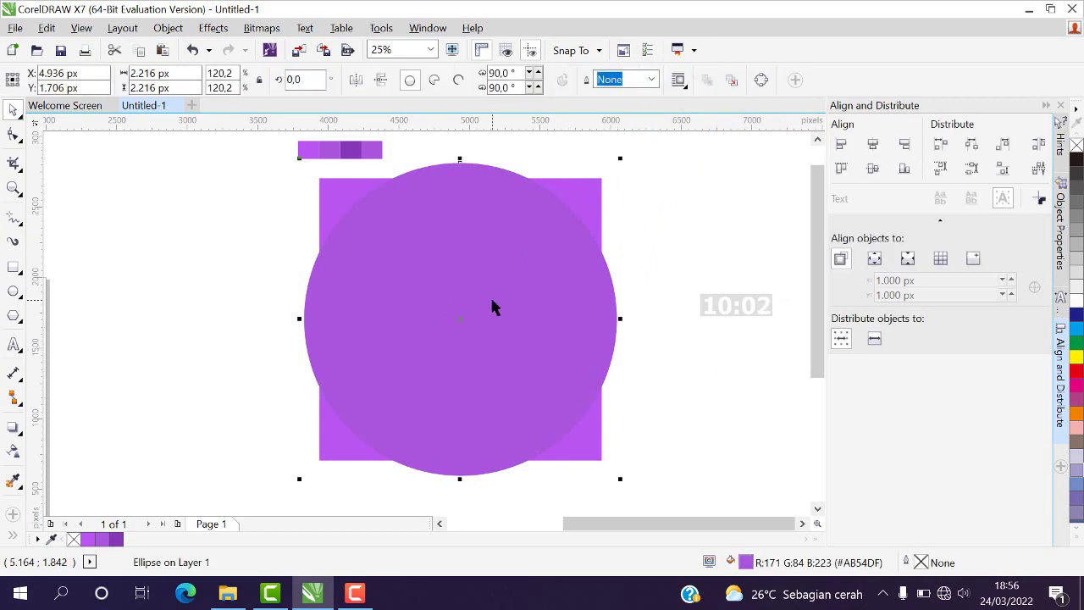
pyautogui.click(619, 202)
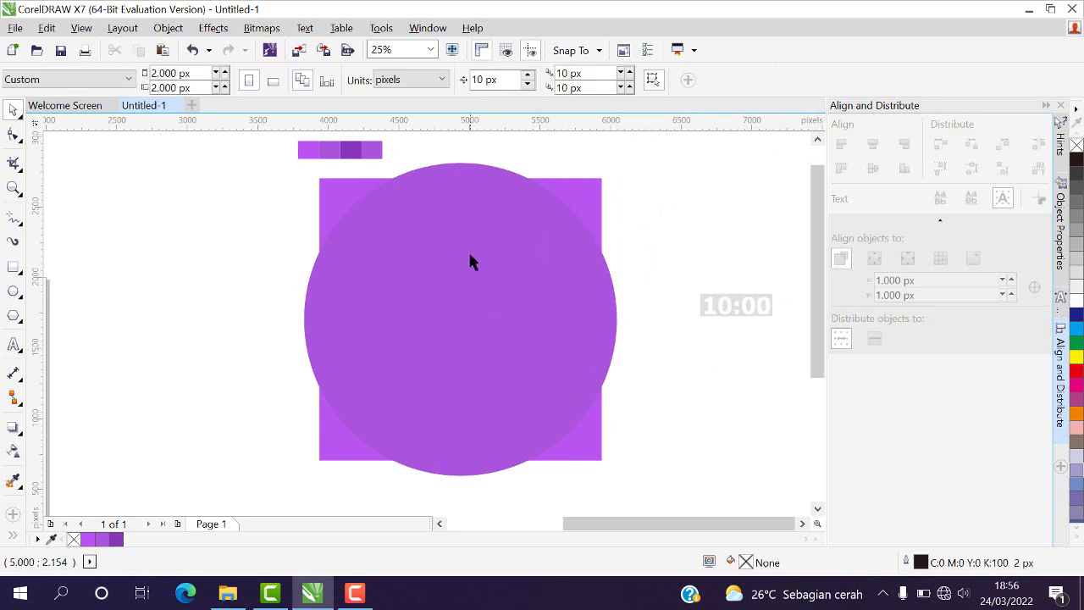
pyautogui.click(471, 234)
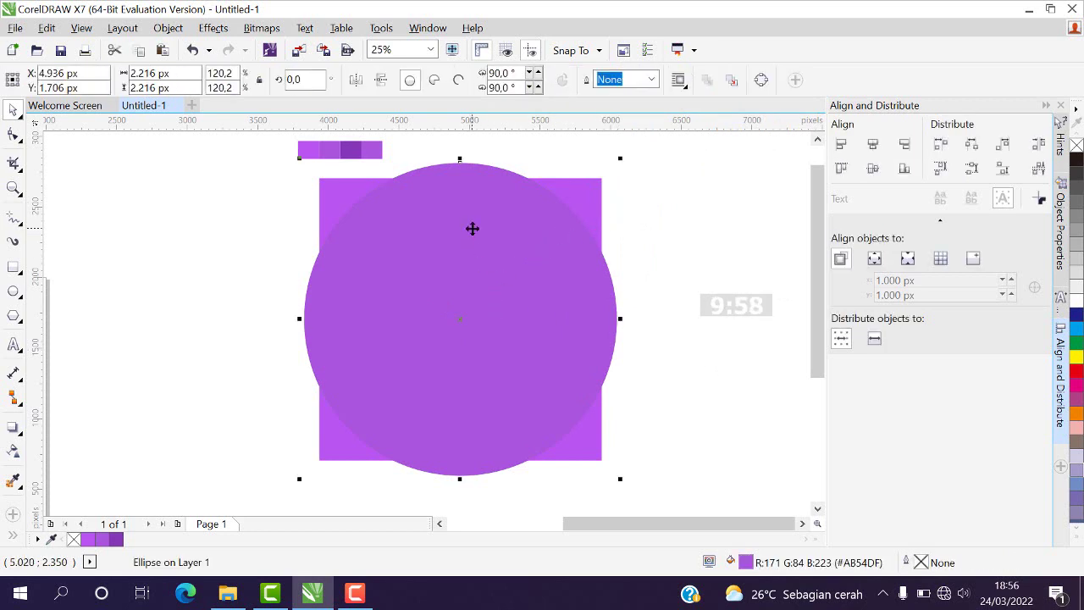
pyautogui.click(295, 198)
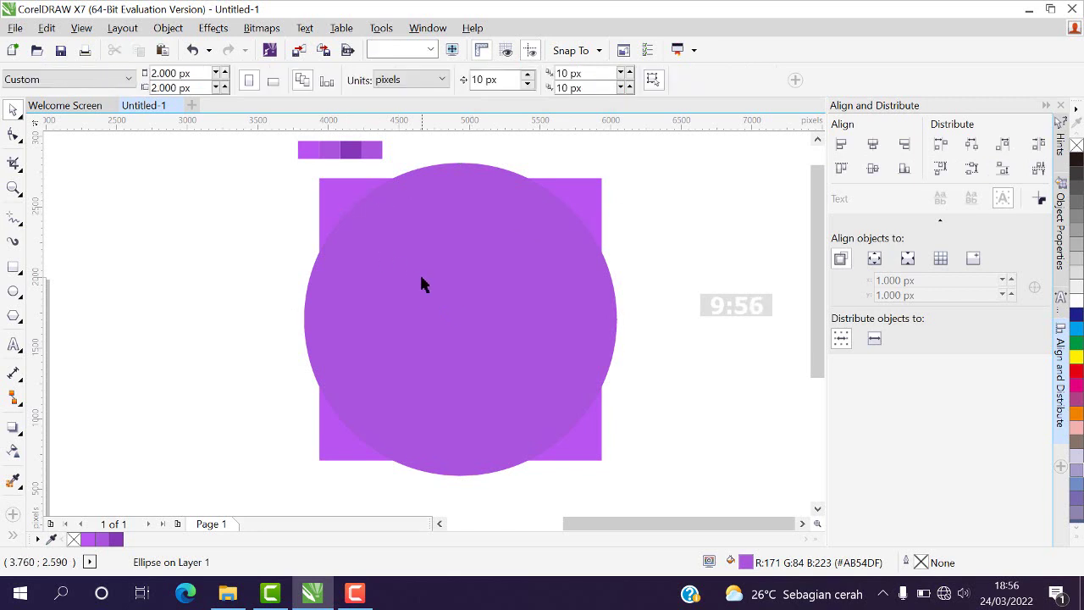
pyautogui.click(421, 283)
pyautogui.click(339, 200)
pyautogui.click(487, 324)
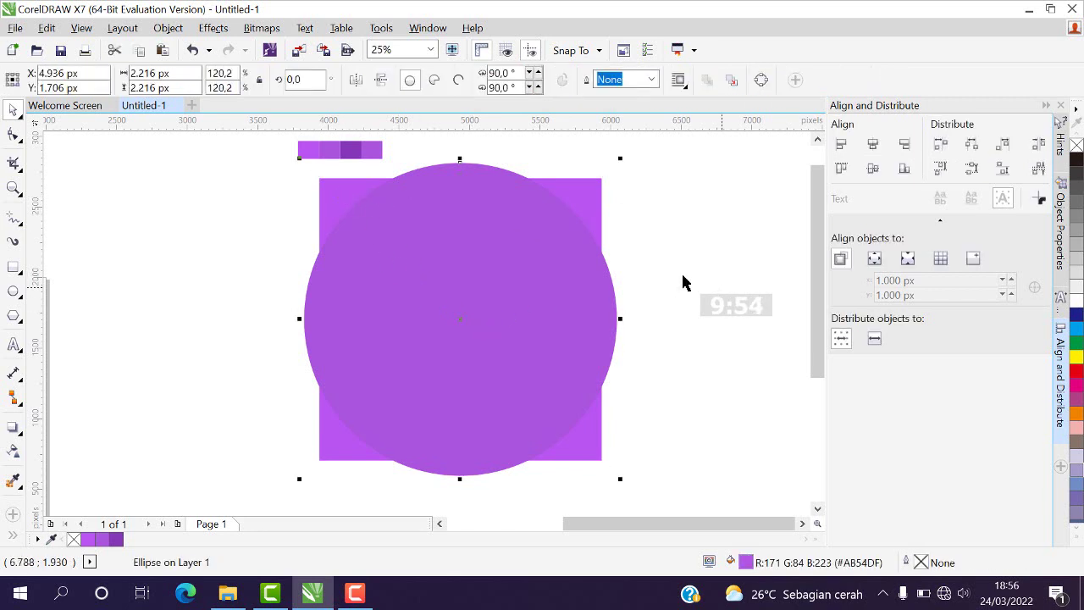
# - PowerClip the large circle inside the background square so that it is cropped to the square's edges
pyautogui.click(495, 292)
pyautogui.rightClick(464, 270)
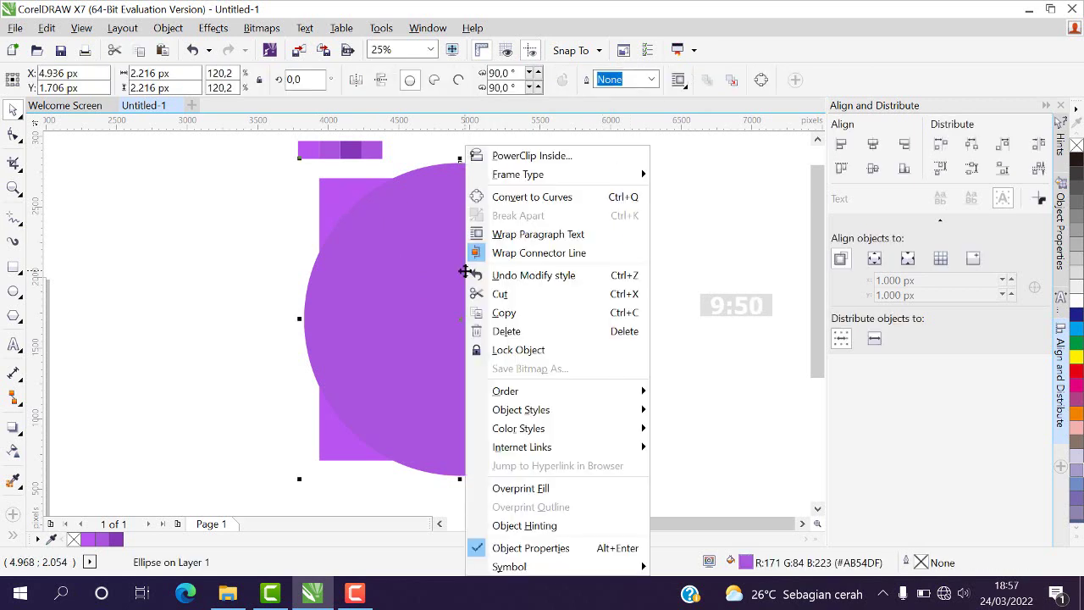
pyautogui.click(553, 163)
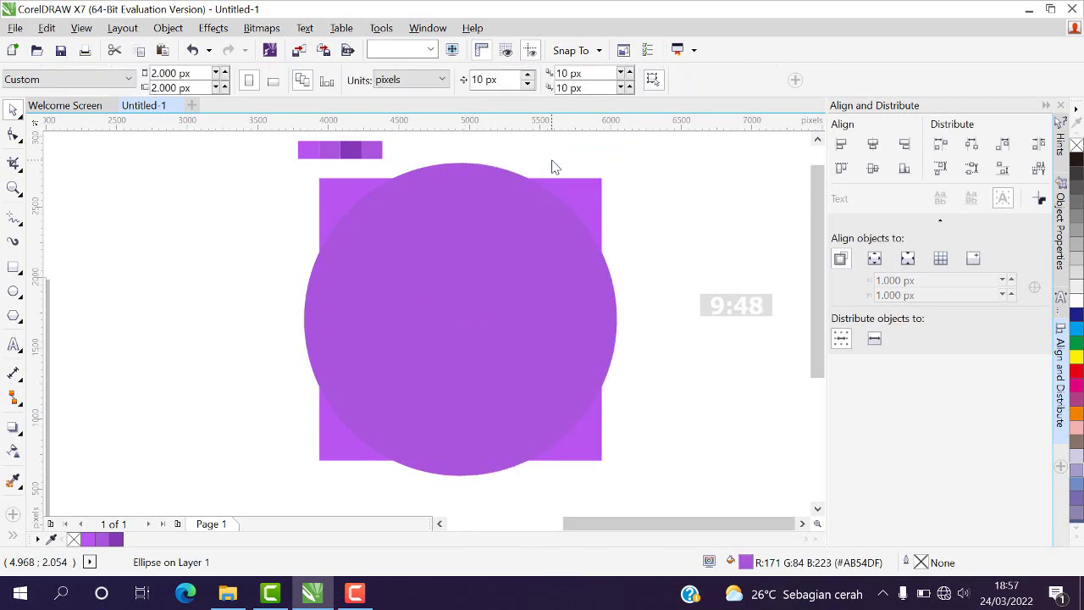
pyautogui.click(588, 196)
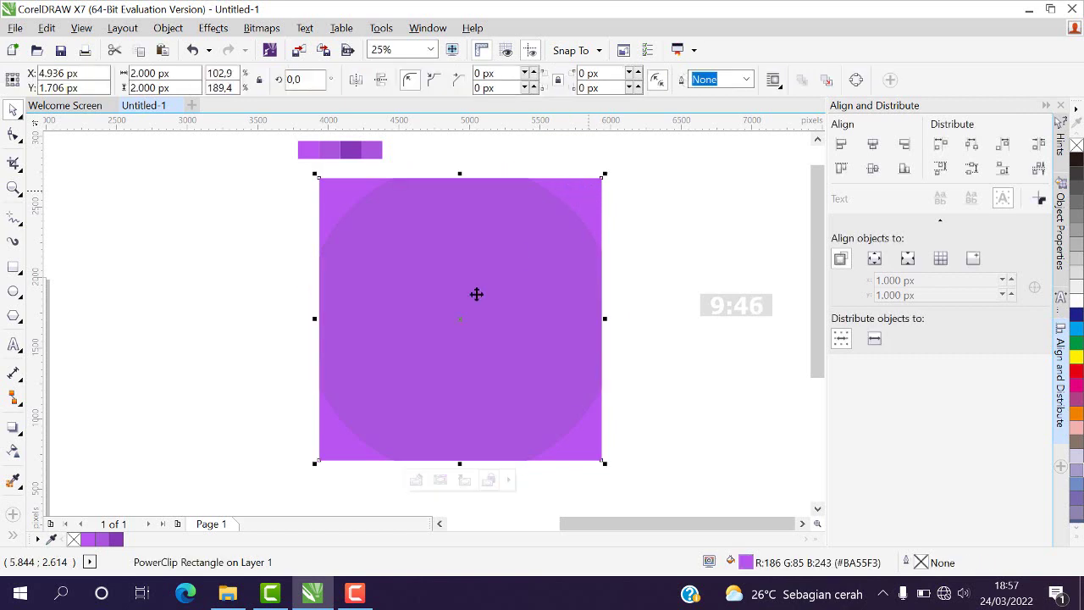
pyautogui.click(191, 283)
# - Draw a circle about 1256 px in diameter over the square and fill it with the sampled dark purple swatch (#8437B7)
pyautogui.click(13, 290)
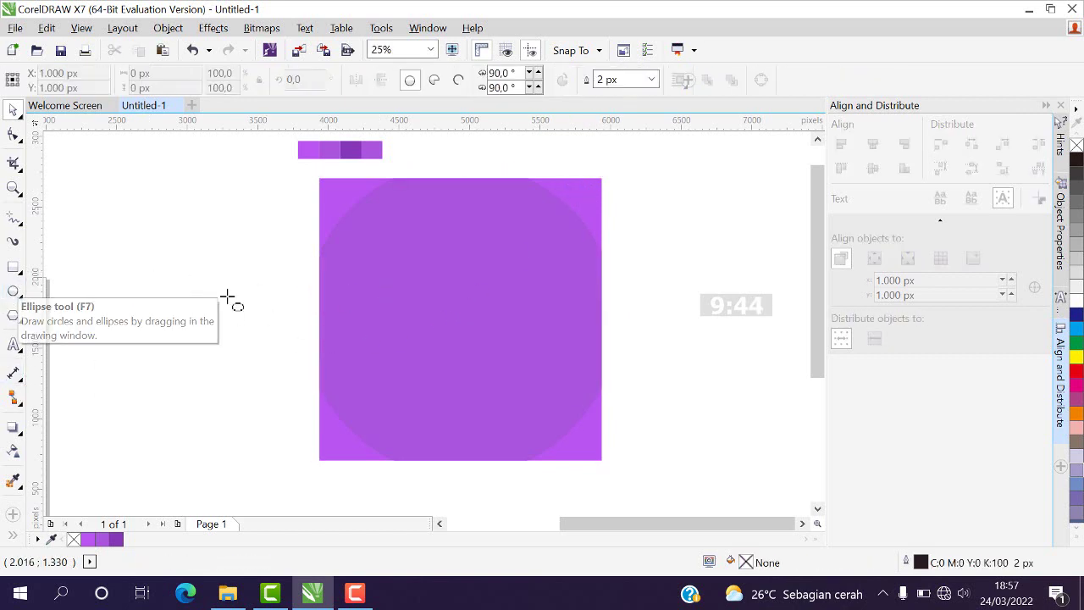
pyautogui.moveTo(402, 223); pyautogui.dragTo(537, 387)
pyautogui.click(23, 474)
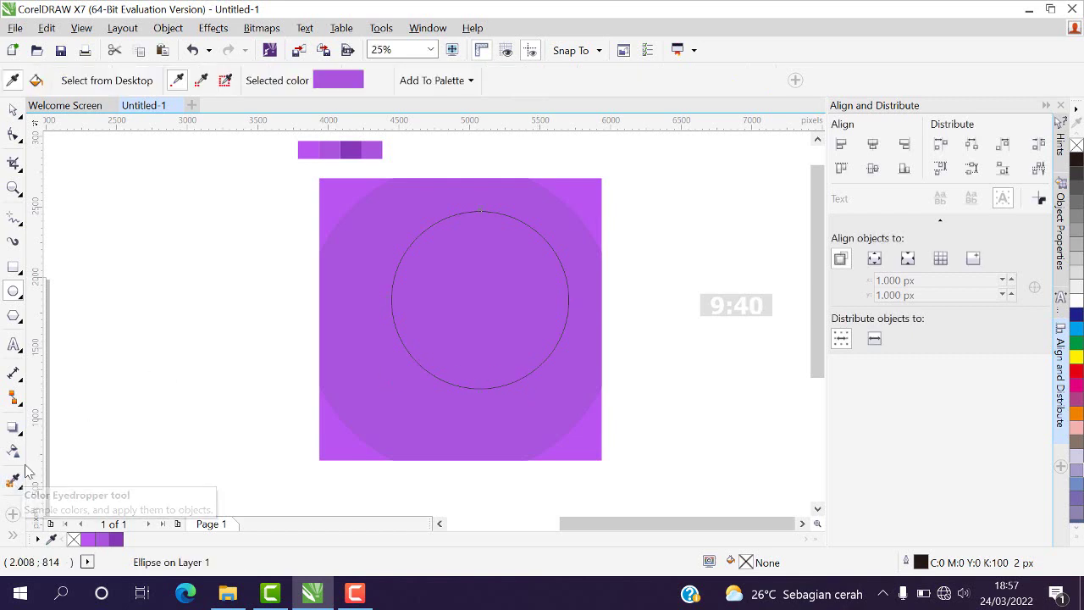
pyautogui.click(360, 147)
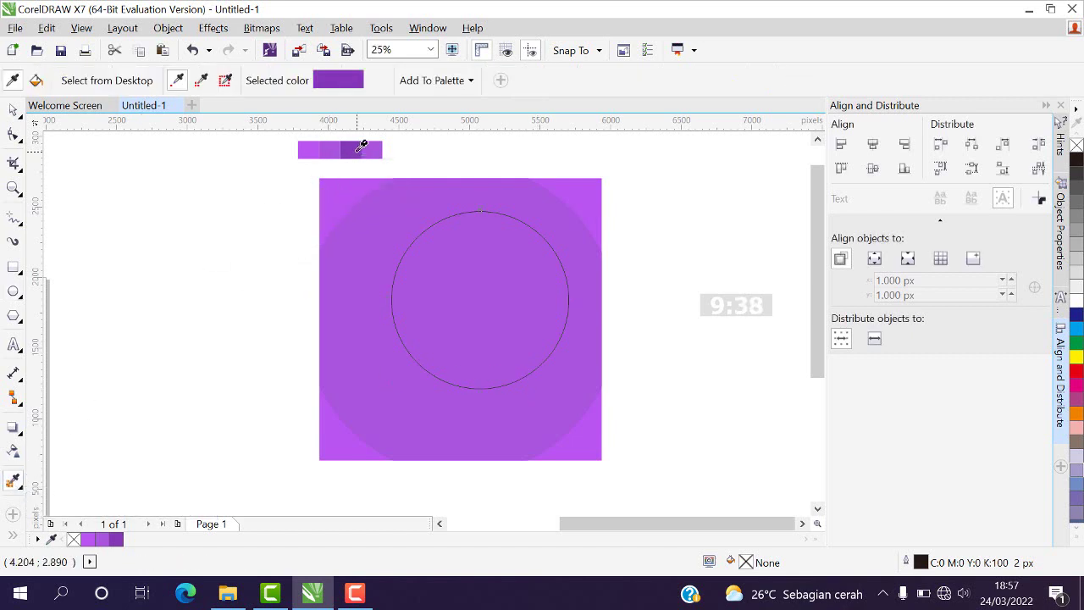
pyautogui.click(467, 310)
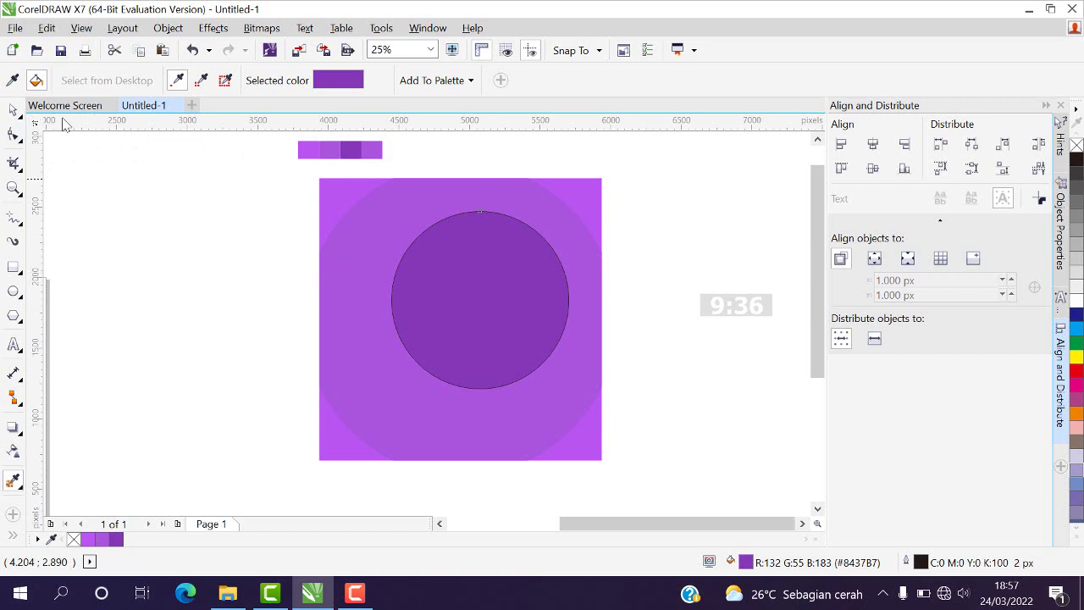
# - Remove the outline of the dark purple circle by setting its outline width to None
pyautogui.click(13, 110)
pyautogui.click(480, 298)
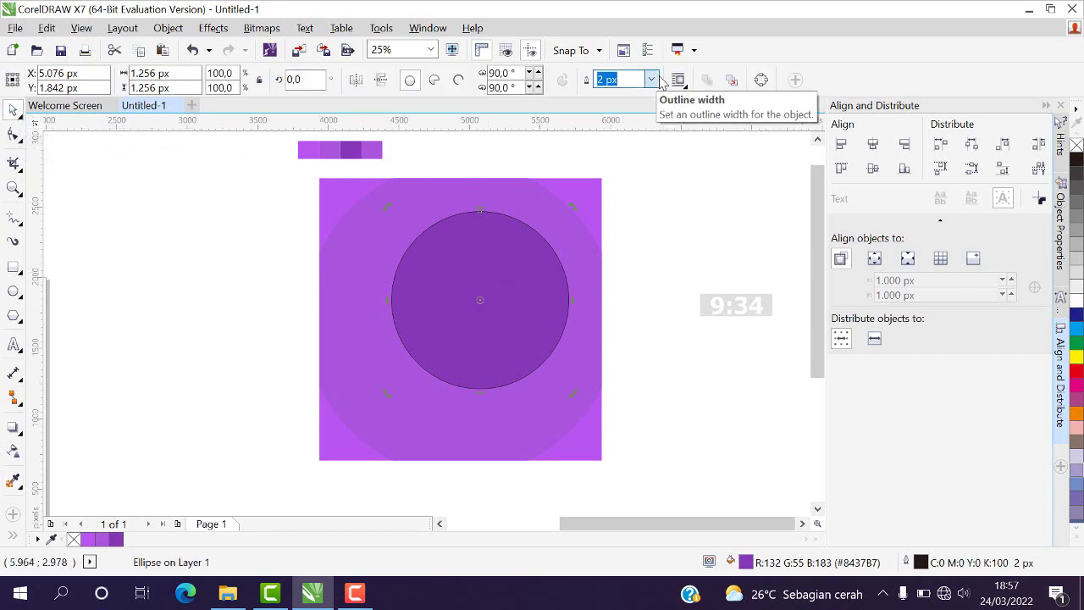
pyautogui.click(651, 80)
pyautogui.click(605, 95)
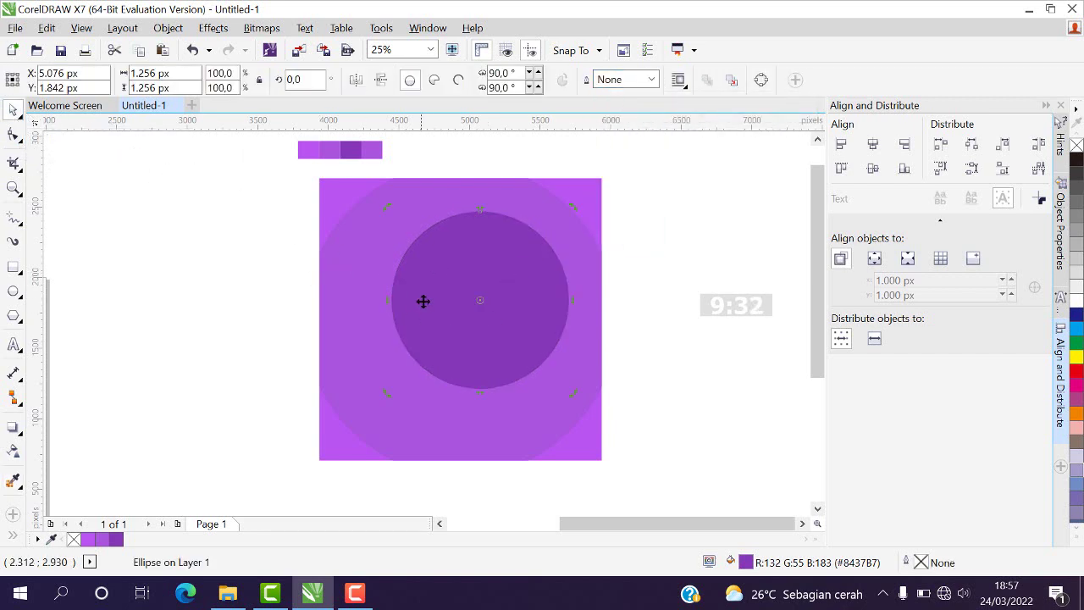
# - Enlarge the dark purple circle to about 1612 px in diameter and centre it horizontally and vertically on the square
pyautogui.click(429, 362)
pyautogui.moveTo(386, 394); pyautogui.dragTo(336, 444)
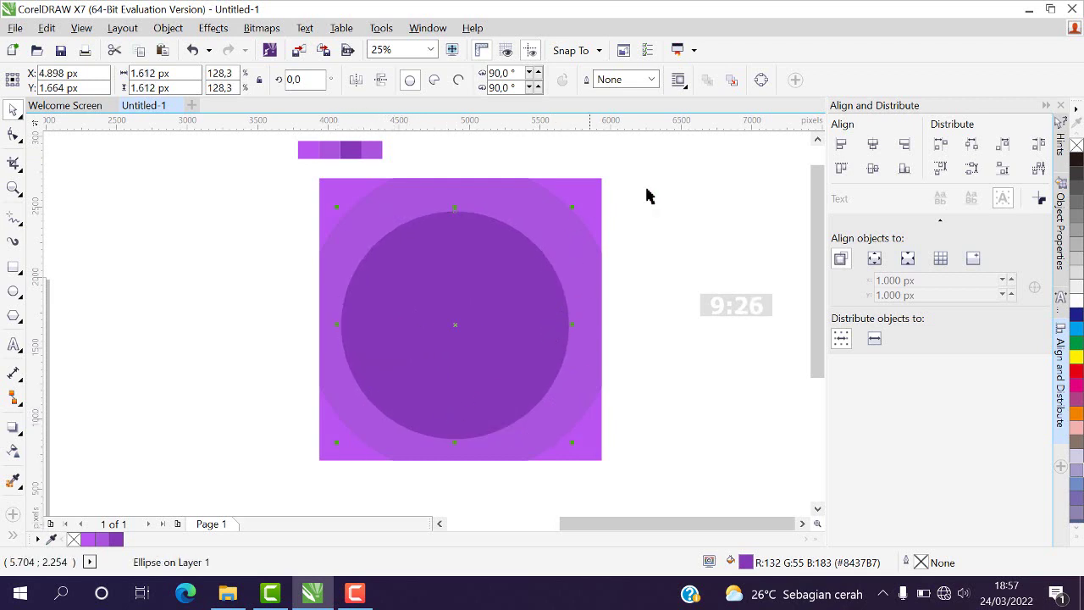
pyautogui.keyDown('shift'); pyautogui.click(590, 194); pyautogui.keyUp('shift')
pyautogui.click(872, 144)
pyautogui.click(872, 167)
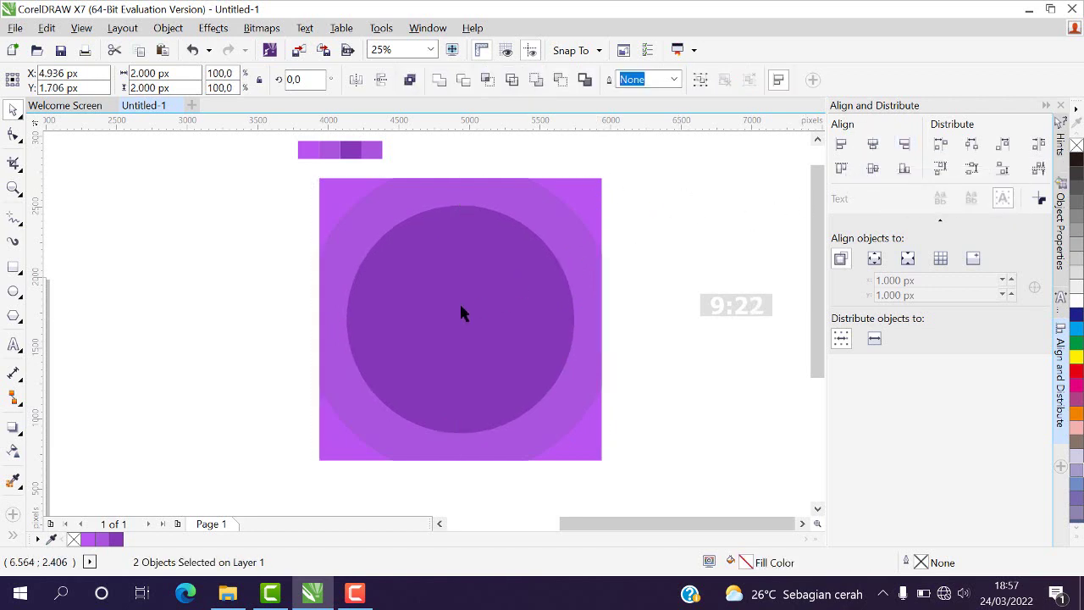
# - Resize the dark purple circle to about 1458 px in diameter and centre it on the square again
pyautogui.click(462, 309)
pyautogui.moveTo(578, 439); pyautogui.dragTo(562, 417)
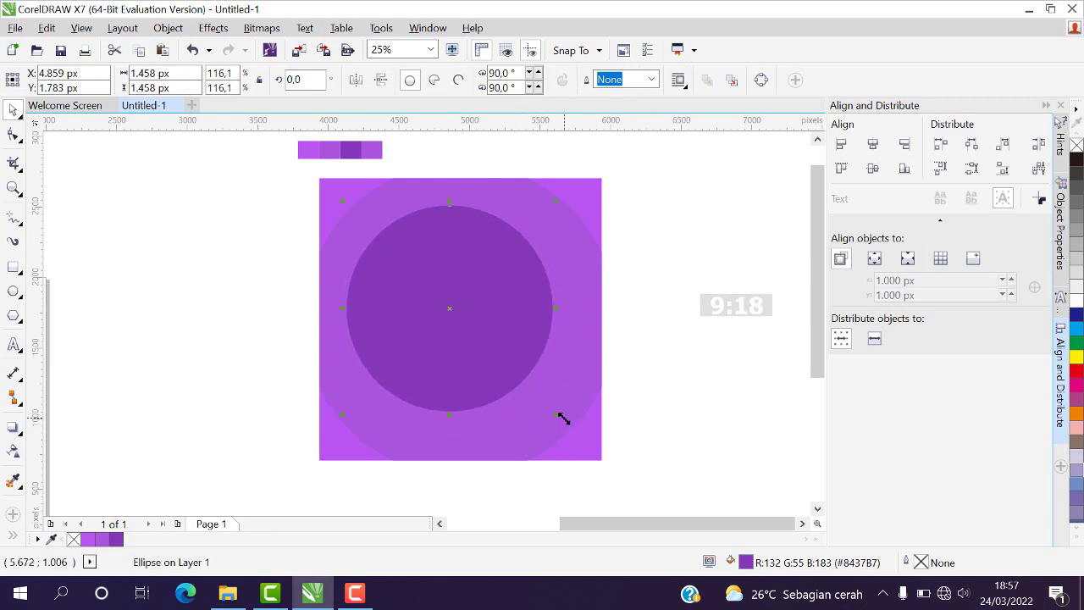
pyautogui.keyDown('shift'); pyautogui.click(581, 279); pyautogui.keyUp('shift')
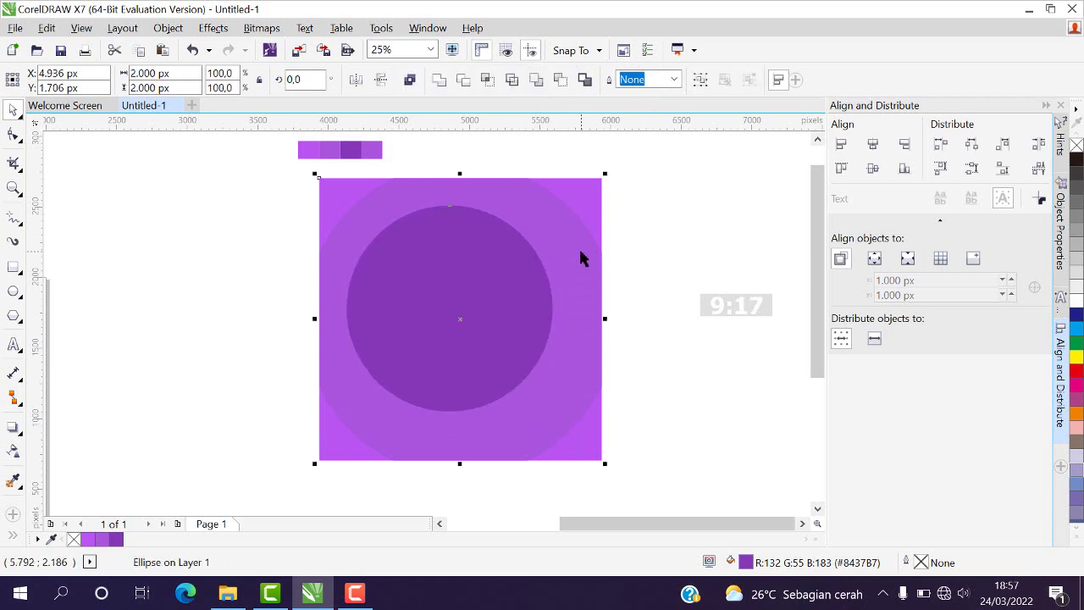
pyautogui.click(873, 146)
pyautogui.click(658, 189)
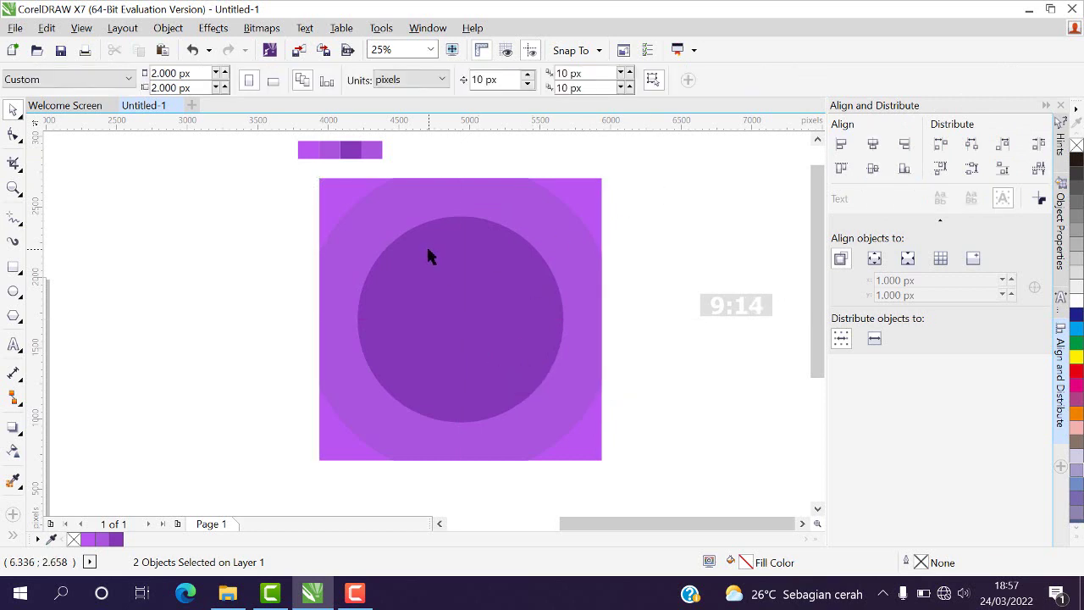
# - Make a scaled copy of the dark circle about 829 px in diameter inside it and fill it with the last swatch's colour (#AB54DF)
pyautogui.click(422, 291)
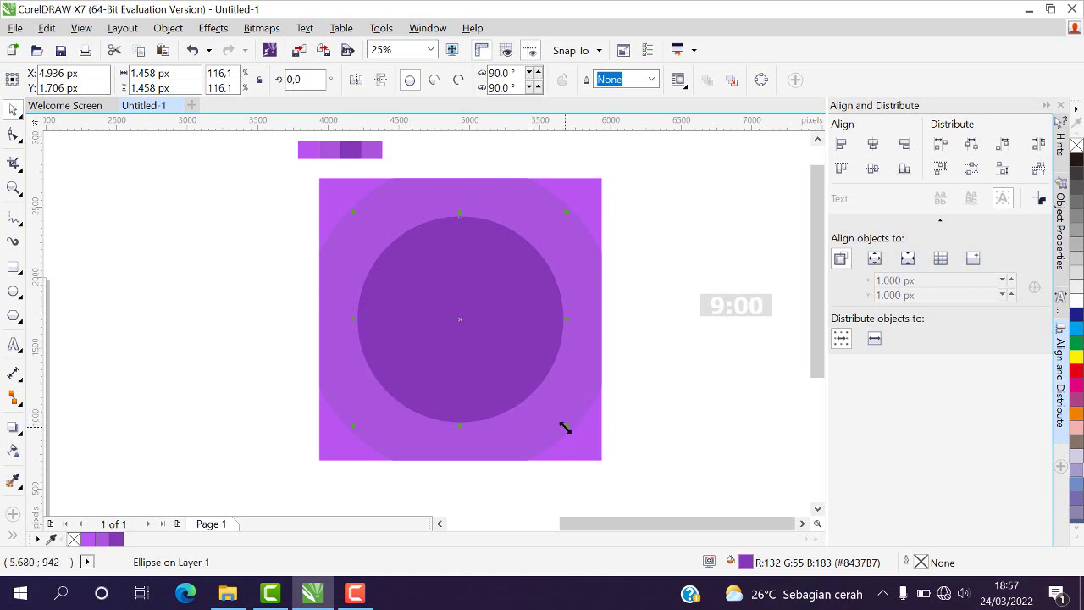
pyautogui.moveTo(563, 426); pyautogui.dragTo(489, 339)
pyautogui.moveTo(462, 326); pyautogui.dragTo(474, 329)
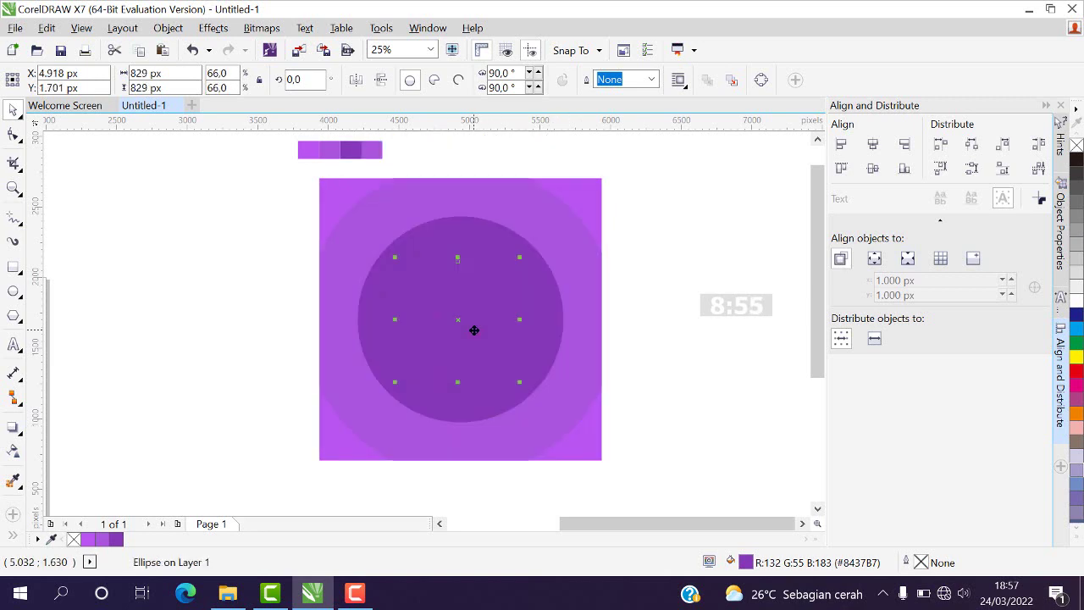
pyautogui.click(13, 481)
pyautogui.click(373, 149)
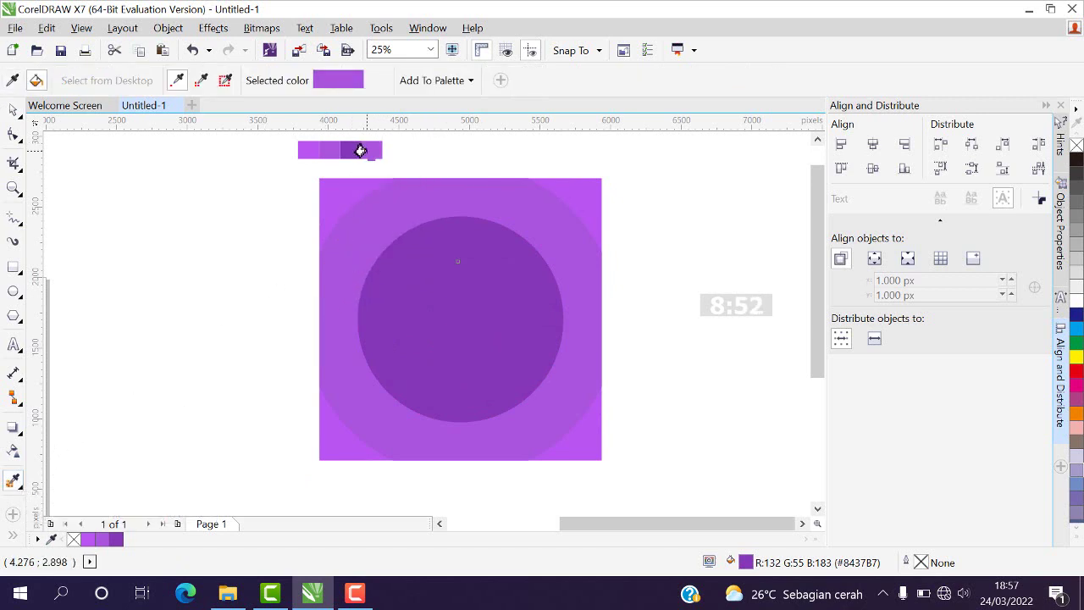
pyautogui.click(447, 326)
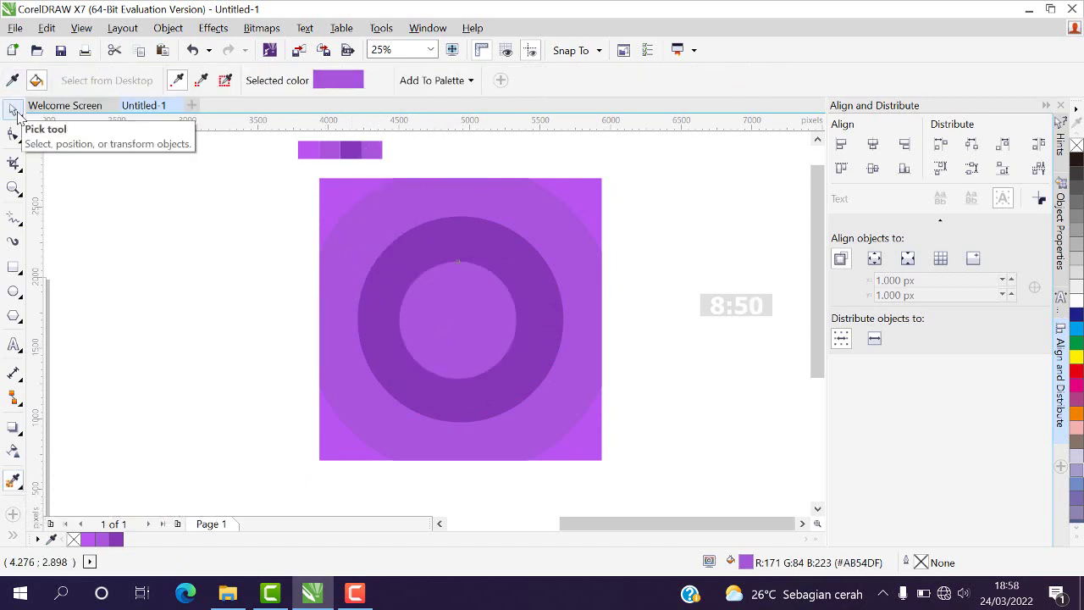
# - Reduce the inner light purple circle to about 749 px in diameter and centre it horizontally and vertically on the square
pyautogui.click(13, 110)
pyautogui.moveTo(461, 327); pyautogui.dragTo(465, 330)
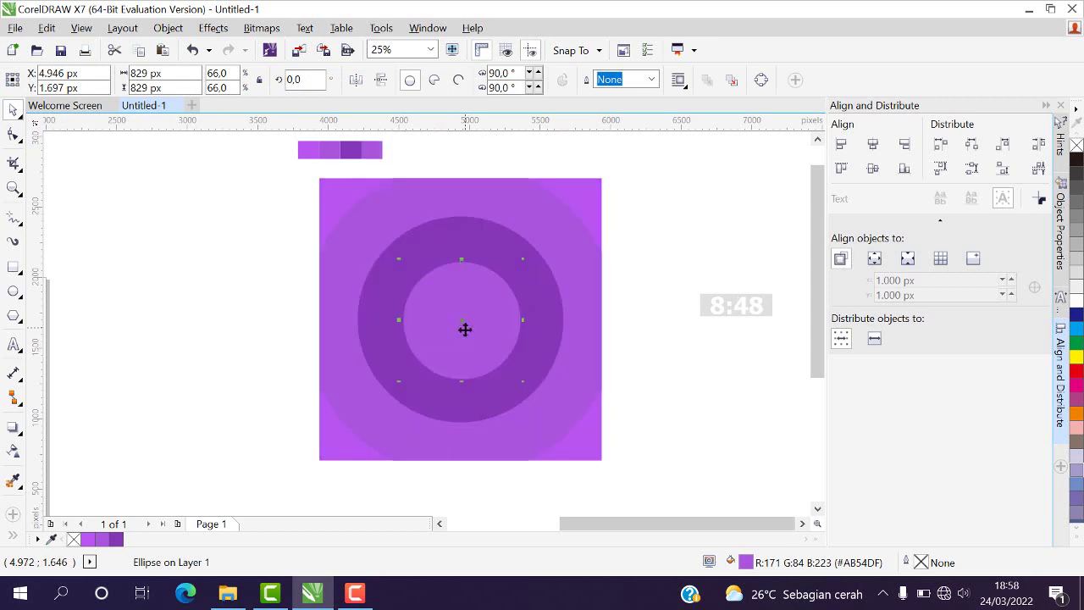
pyautogui.moveTo(523, 383); pyautogui.dragTo(515, 372)
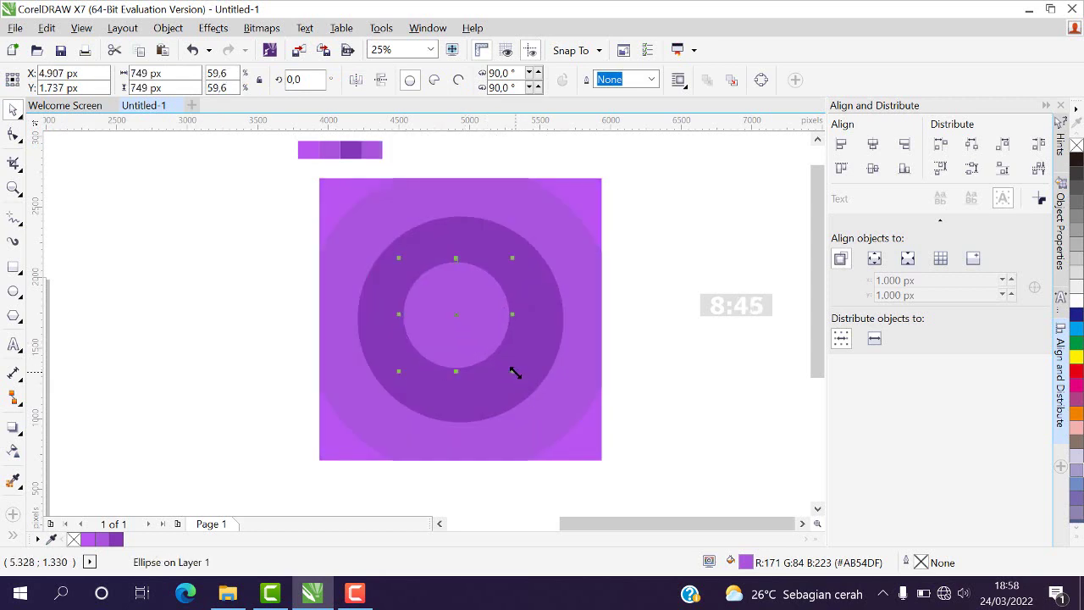
pyautogui.keyDown('shift'); pyautogui.click(588, 200); pyautogui.keyUp('shift')
pyautogui.click(872, 144)
pyautogui.click(872, 168)
pyautogui.press('Escape')
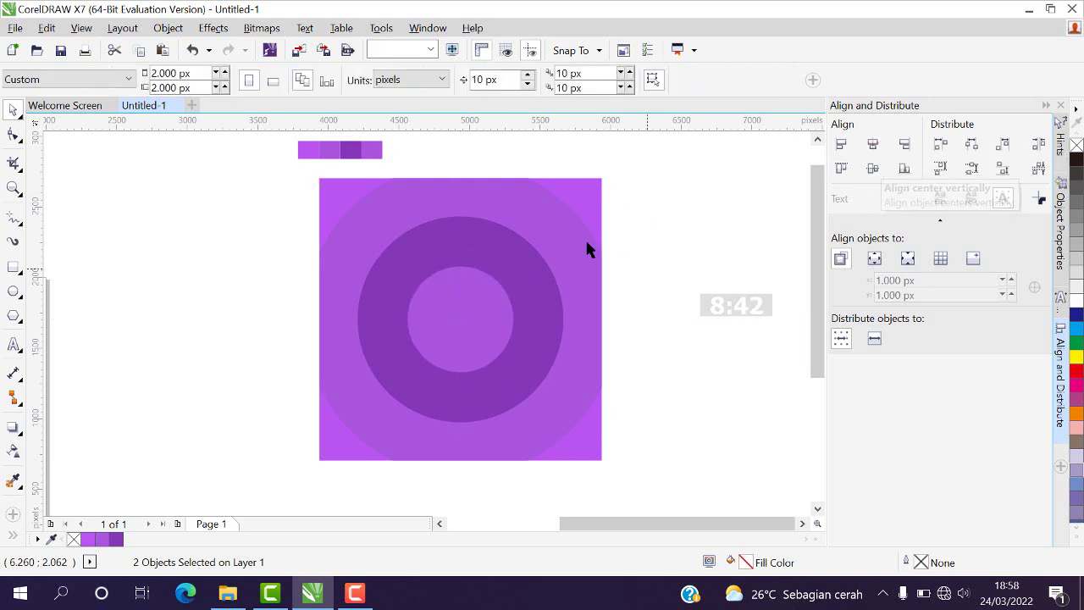
# - Move the four-colour swatch group up and to the left, farther away from the square
pyautogui.scroll(-2, 381, 309)
pyautogui.scroll(2, 387, 285)
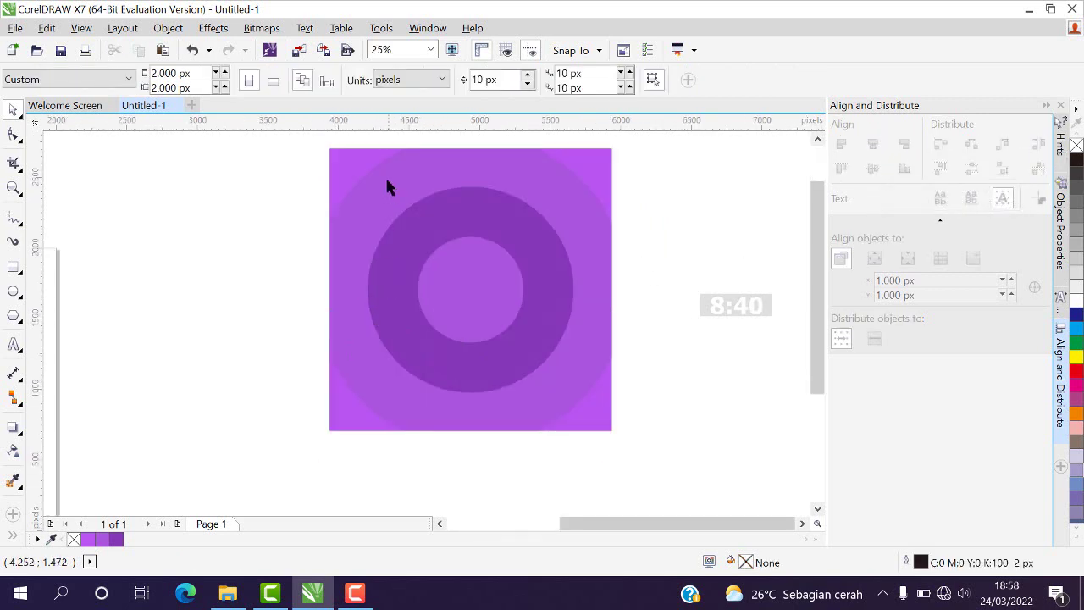
pyautogui.scroll(-2, 387, 181)
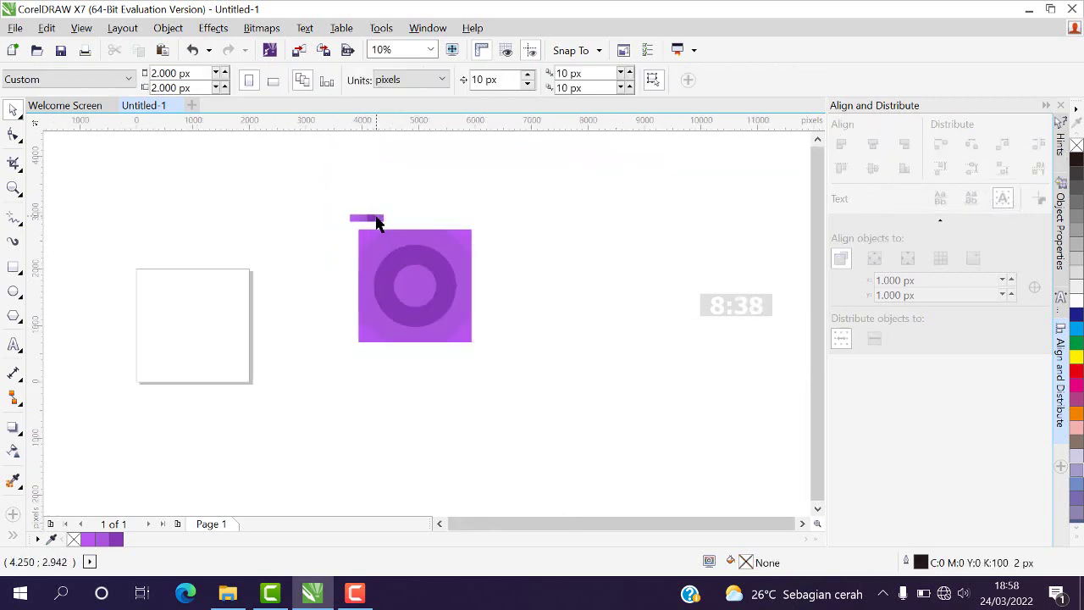
pyautogui.moveTo(372, 217); pyautogui.dragTo(363, 194)
pyautogui.press('Escape')
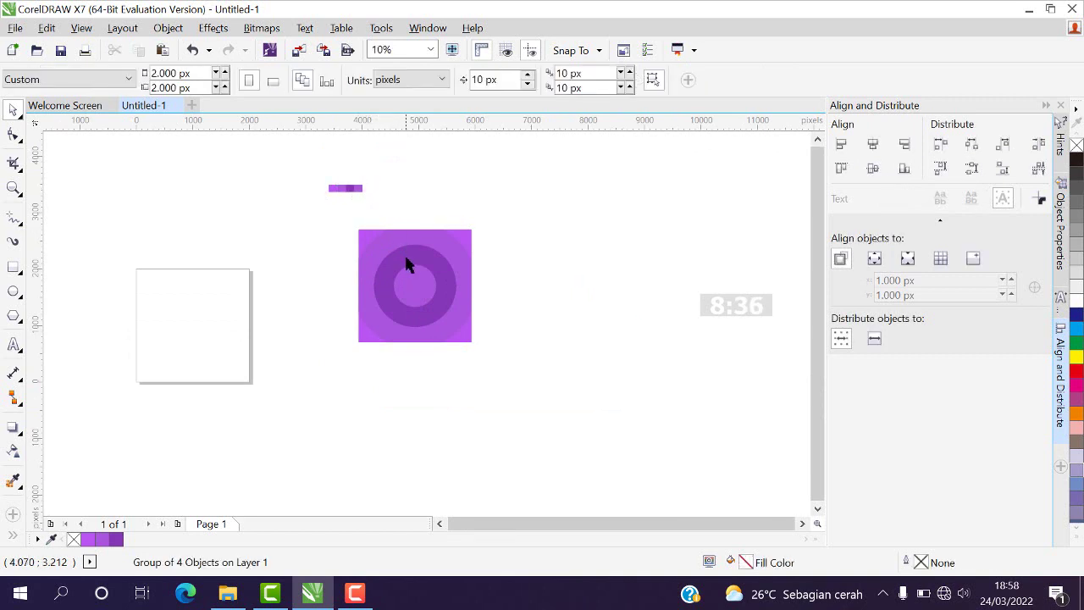
pyautogui.scroll(2, 406, 262)
pyautogui.scroll(-2, 477, 252)
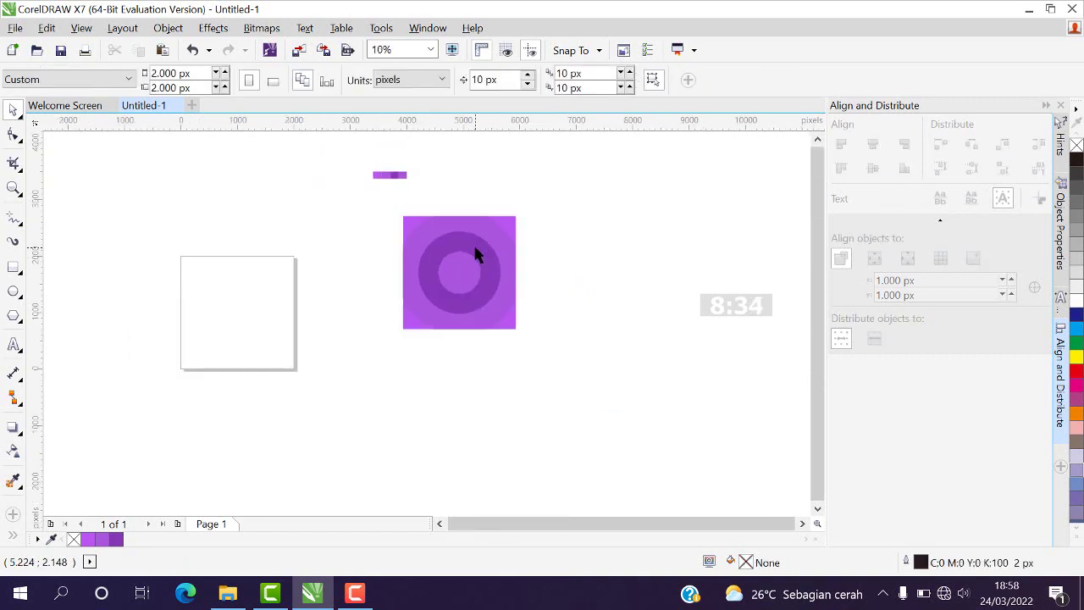
pyautogui.scroll(2, 475, 249)
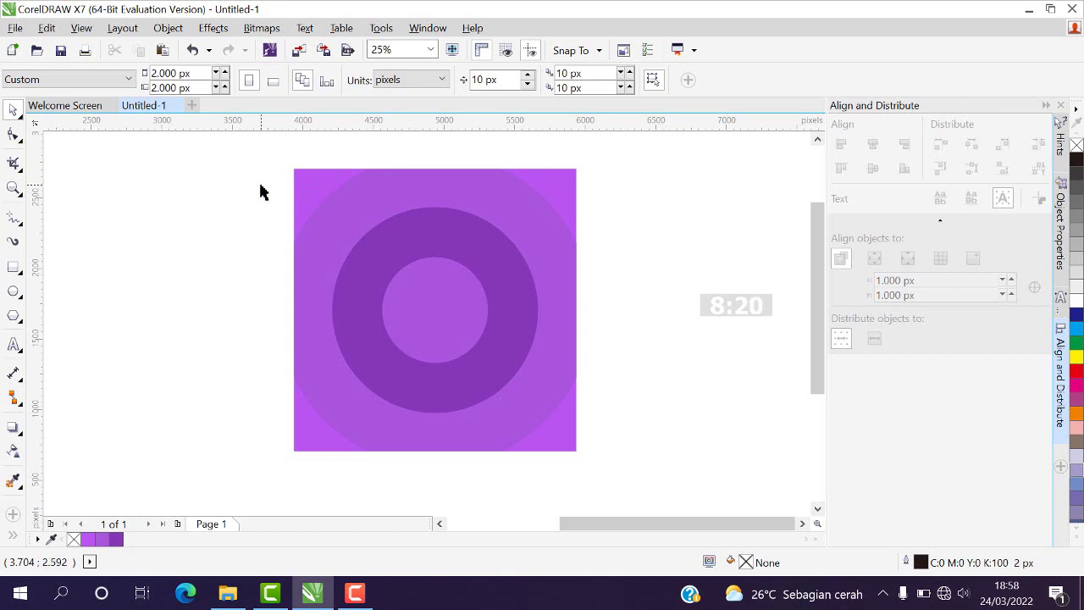
pyautogui.click(314, 189)
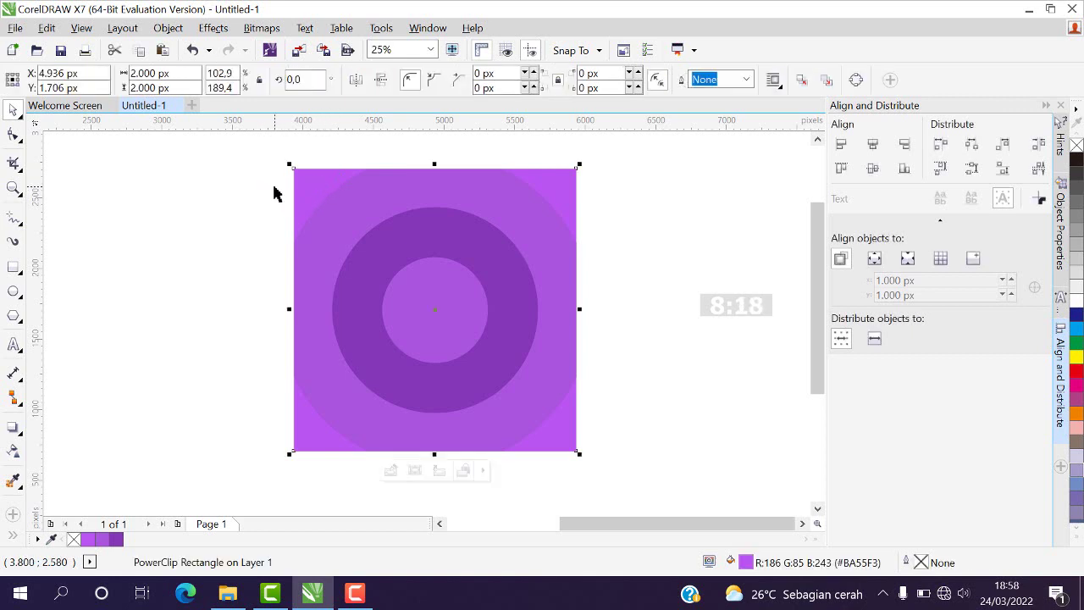
pyautogui.click(396, 158)
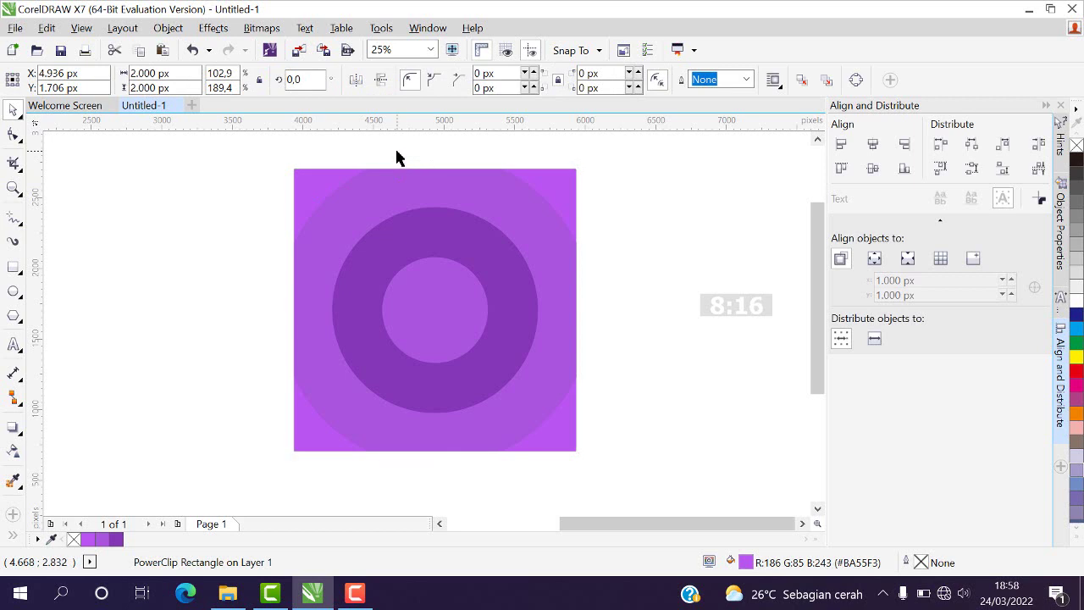
pyautogui.click(558, 192)
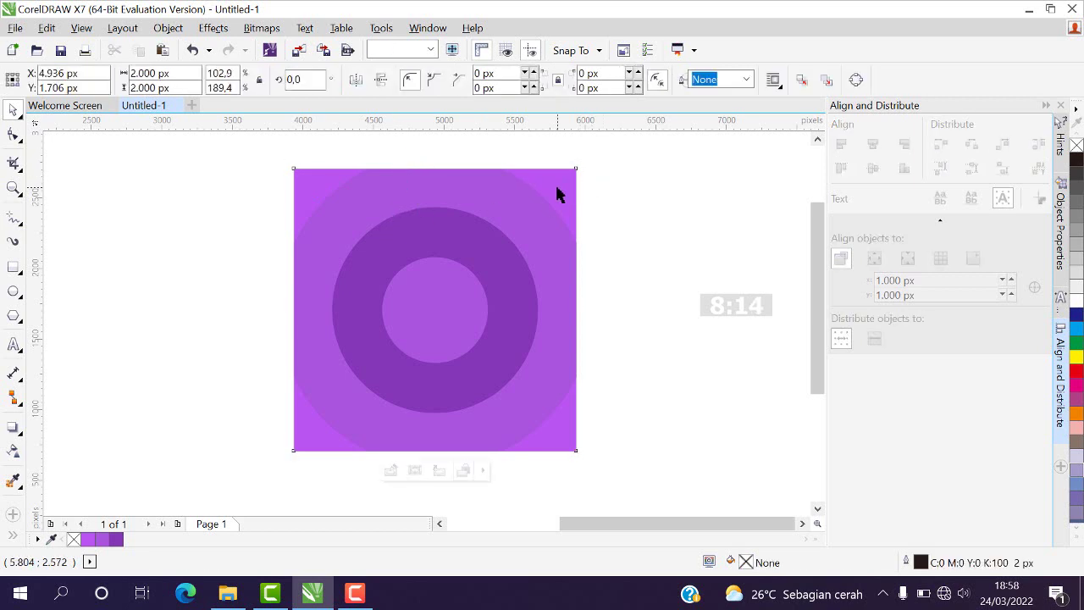
pyautogui.click(225, 203)
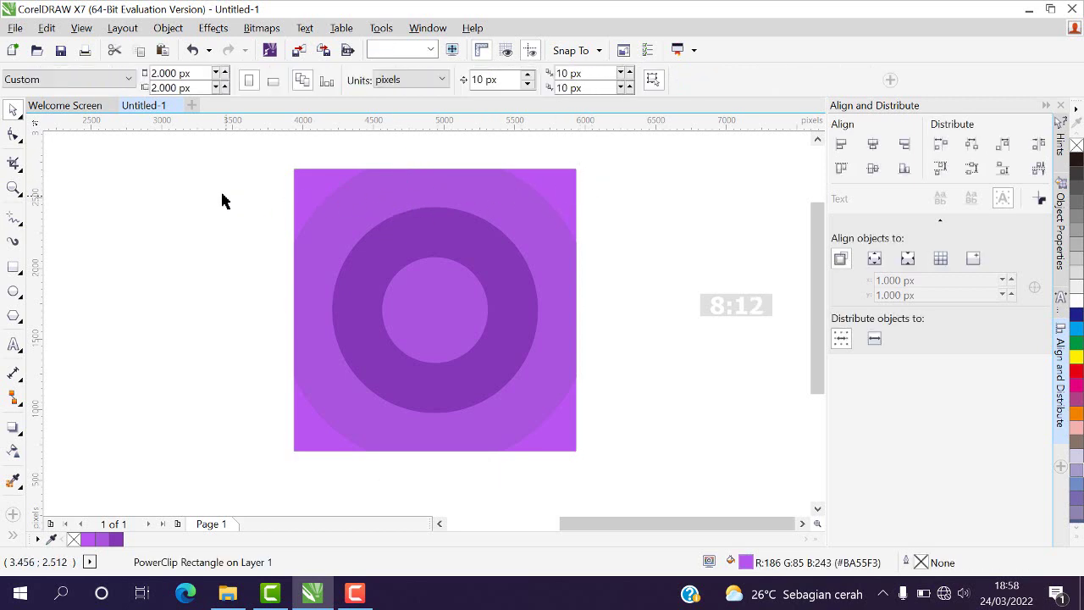
# - Import the people image from the Downloads folder and place it at its original size over the square
pyautogui.click(12, 29)
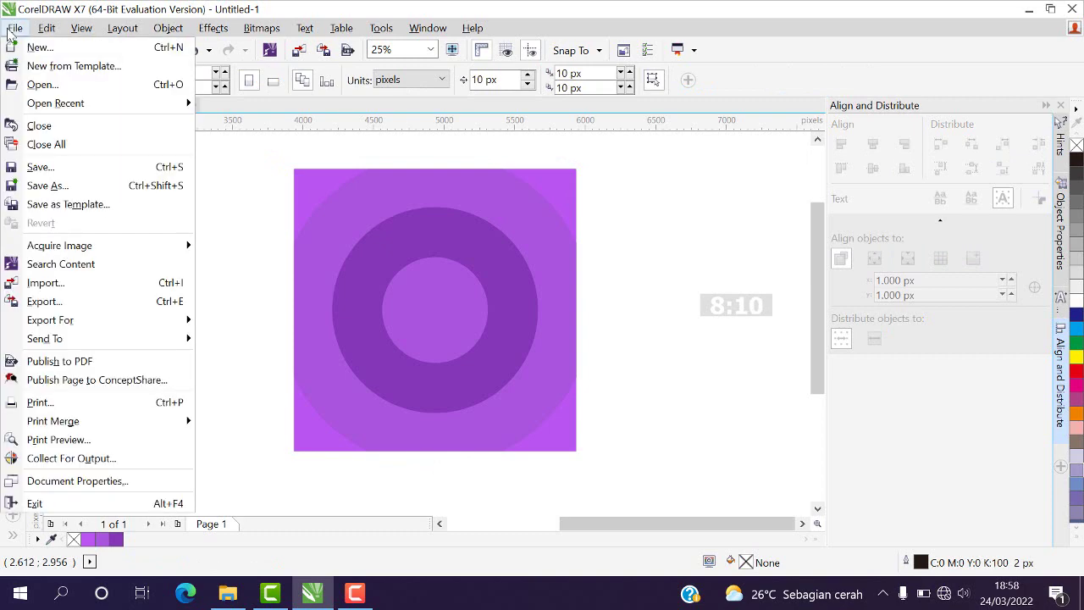
pyautogui.click(66, 286)
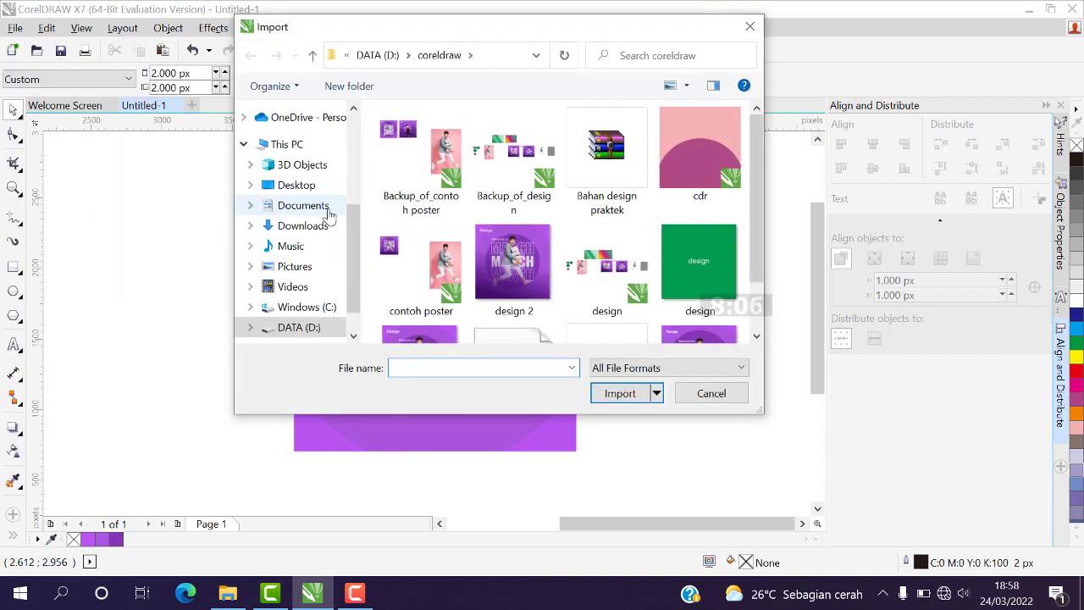
pyautogui.click(310, 225)
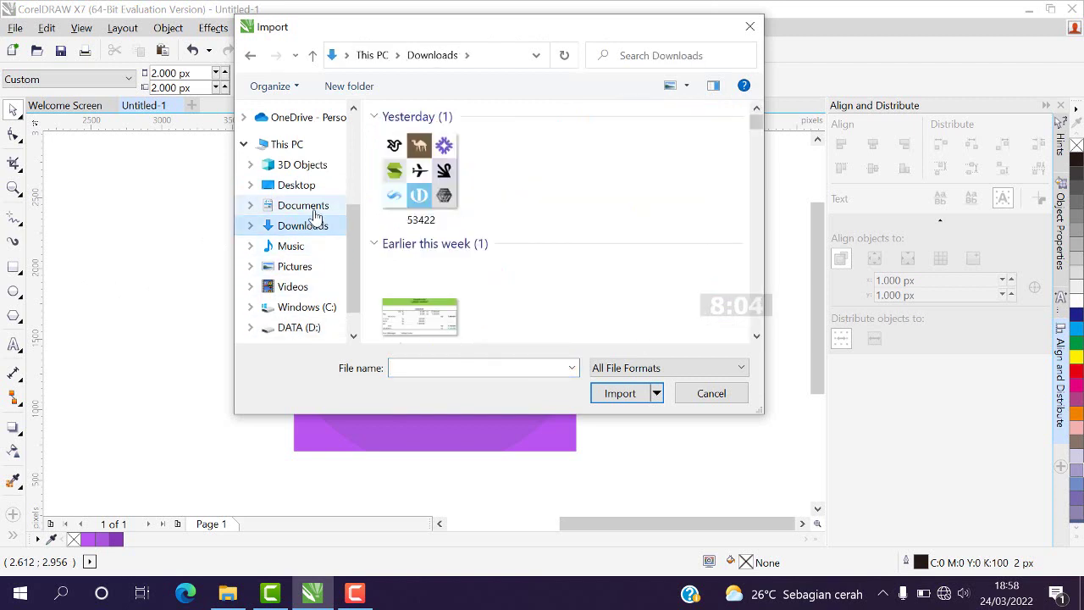
pyautogui.scroll(-3, 445, 191)
pyautogui.click(433, 211)
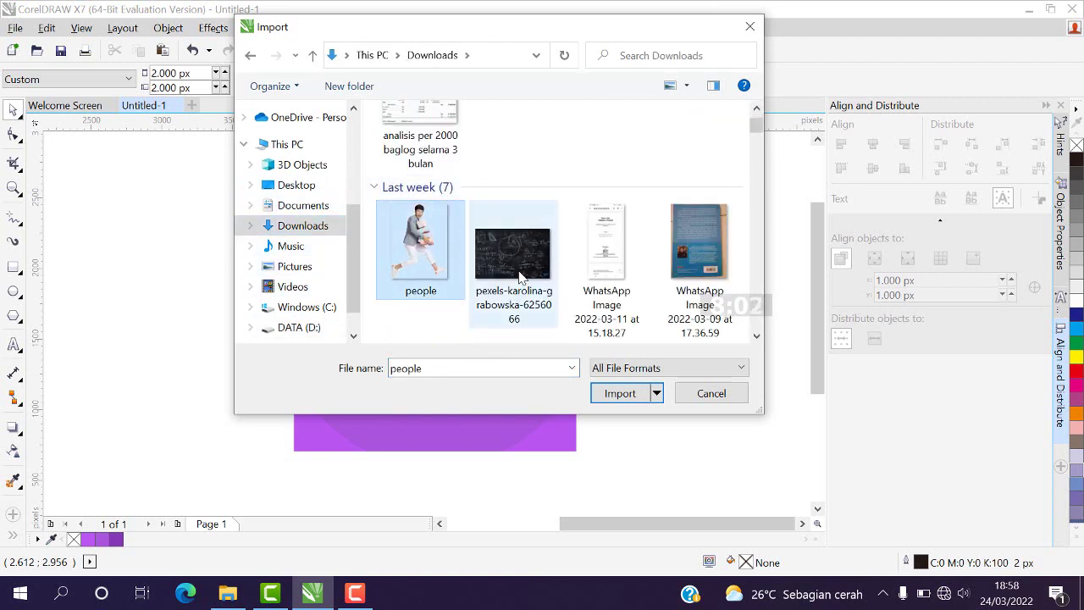
pyautogui.click(619, 395)
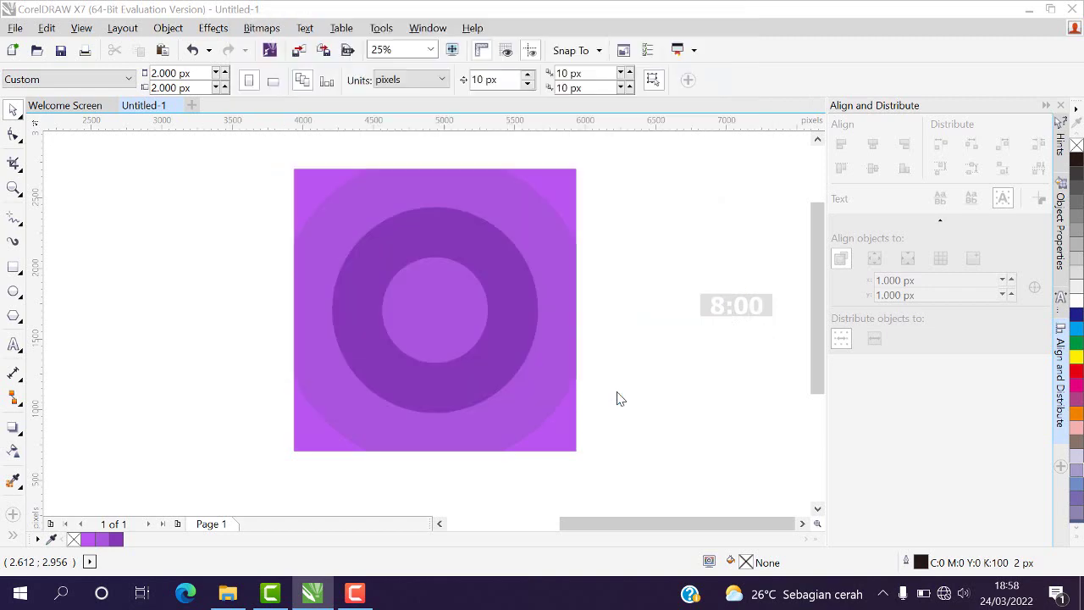
pyautogui.click(202, 246)
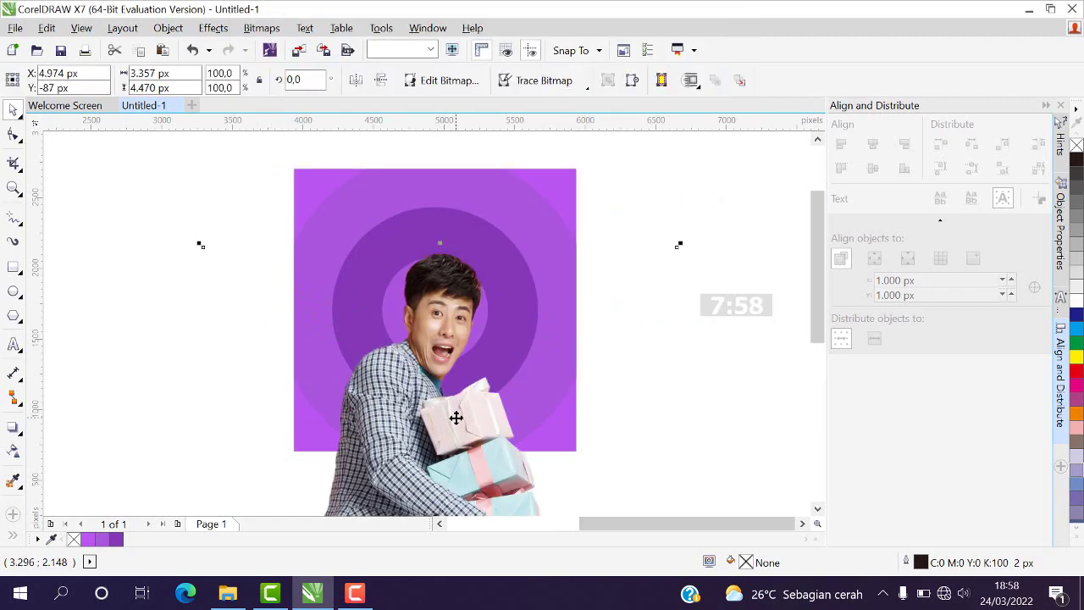
# - Scale the people image down to about 1211 × 1612 px and move it to the middle of the purple square
pyautogui.scroll(-3, 465, 286)
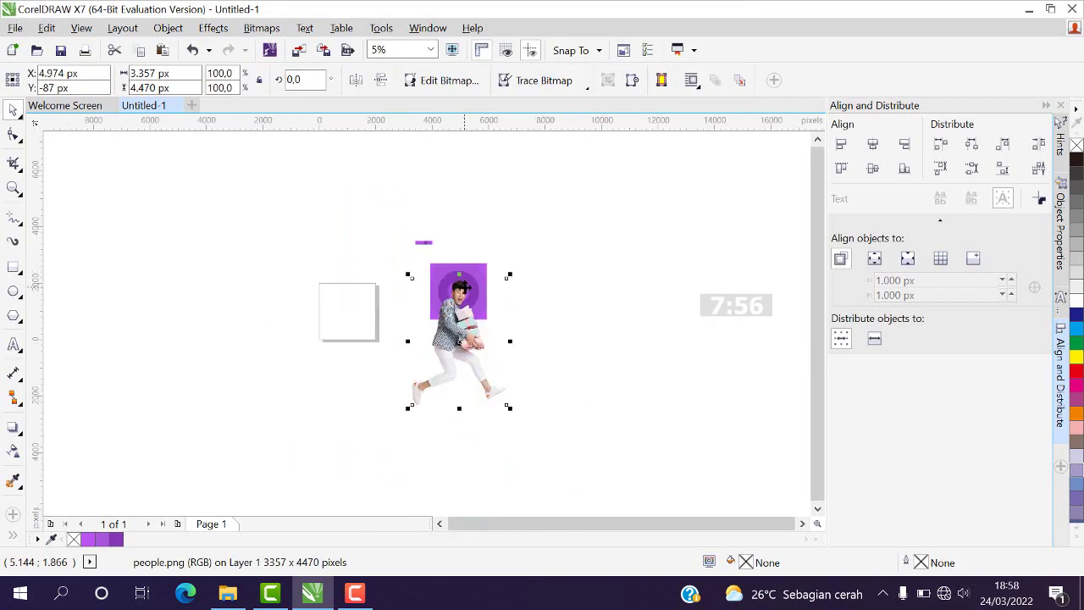
pyautogui.scroll(2, 491, 302)
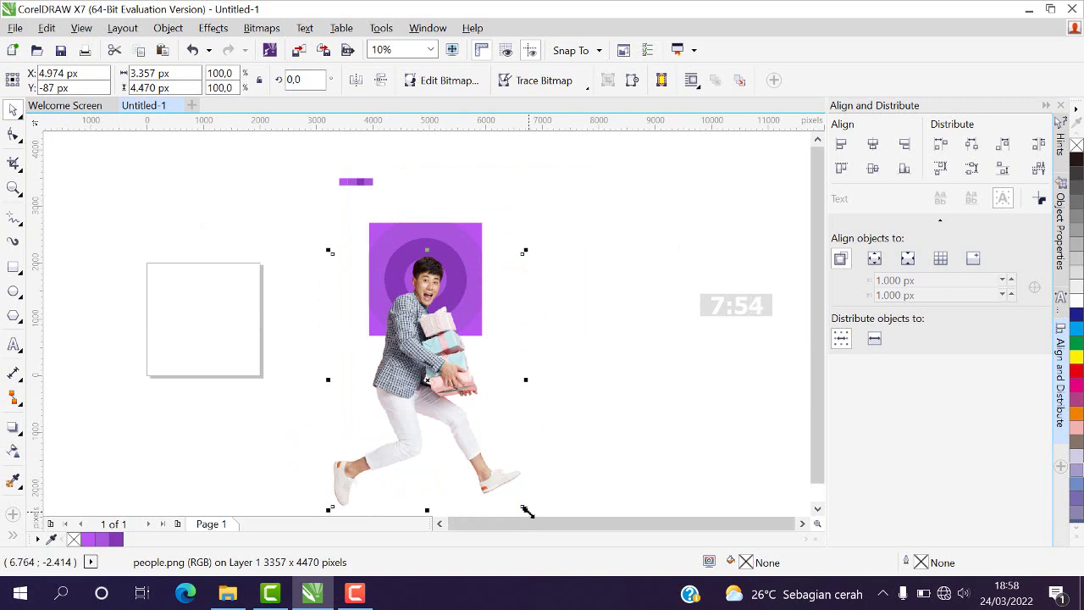
pyautogui.moveTo(525, 510); pyautogui.dragTo(400, 344)
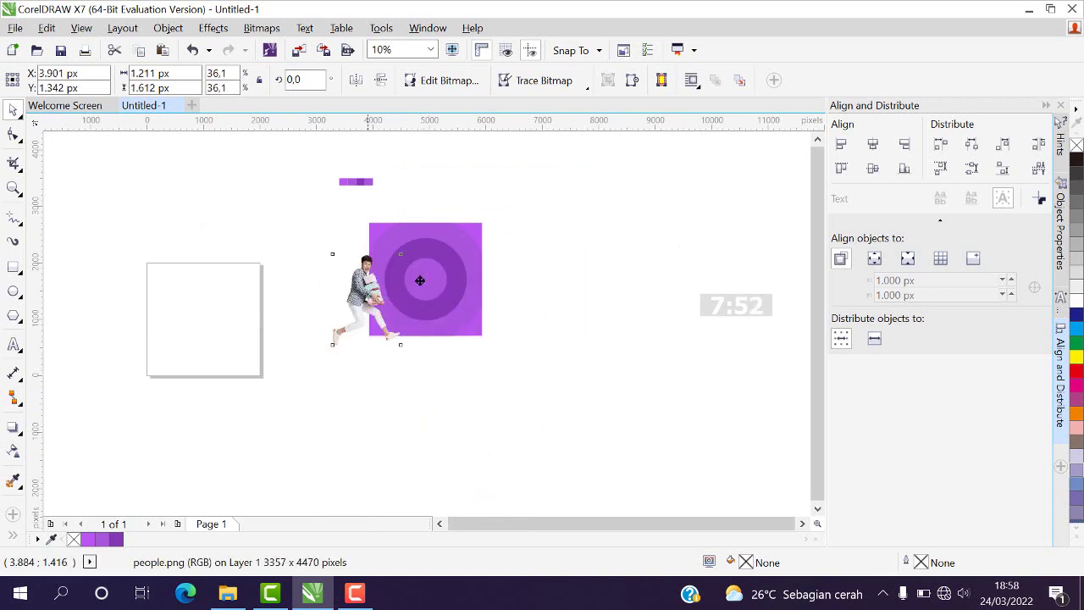
pyautogui.moveTo(400, 301); pyautogui.dragTo(468, 284)
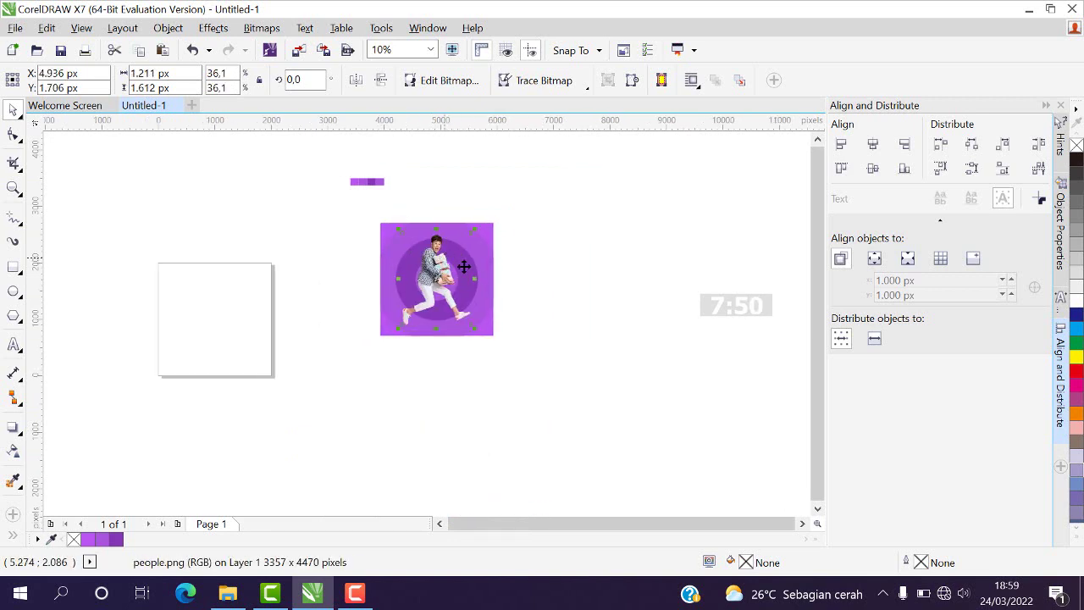
# - Nudge the people image slightly and centre it horizontally on the purple square
pyautogui.scroll(3, 463, 266)
pyautogui.scroll(-2, 448, 259)
pyautogui.scroll(1, 409, 193)
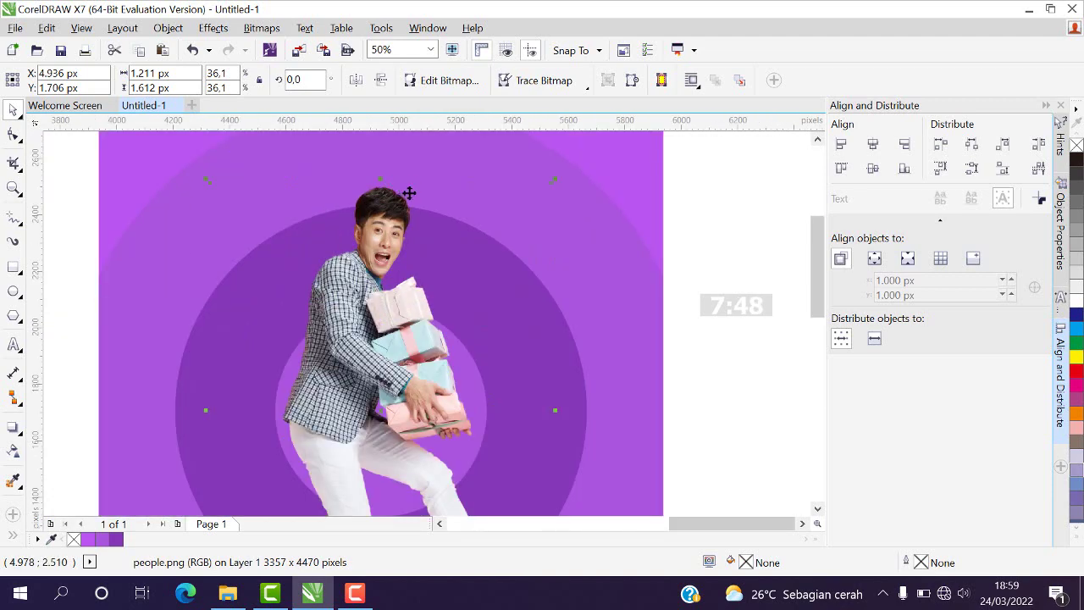
pyautogui.scroll(-1, 448, 203)
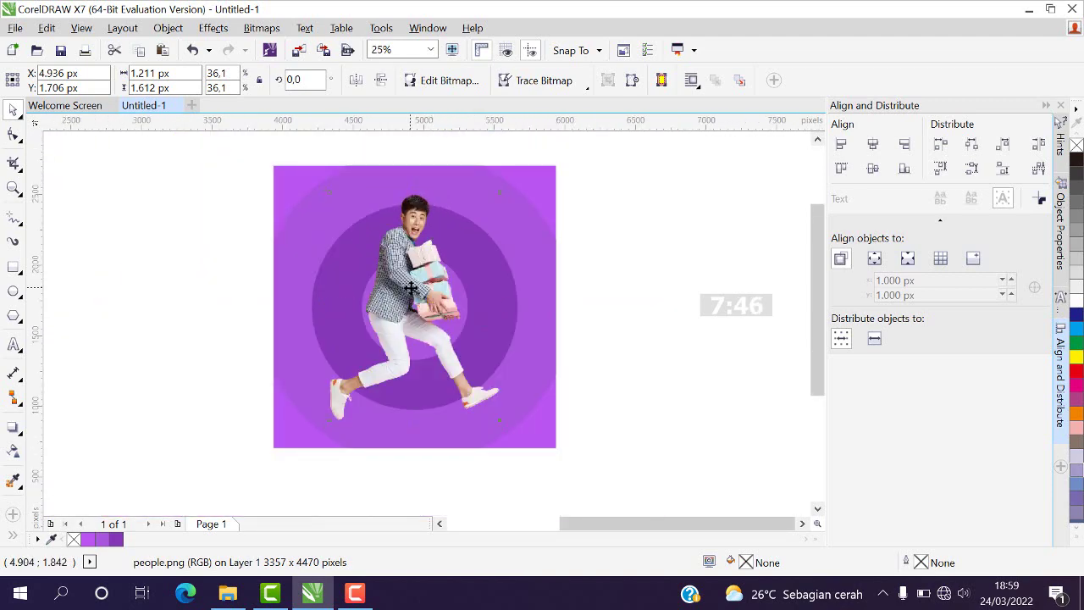
pyautogui.moveTo(409, 288); pyautogui.dragTo(414, 290)
pyautogui.keyDown('shift'); pyautogui.click(549, 211); pyautogui.keyUp('shift')
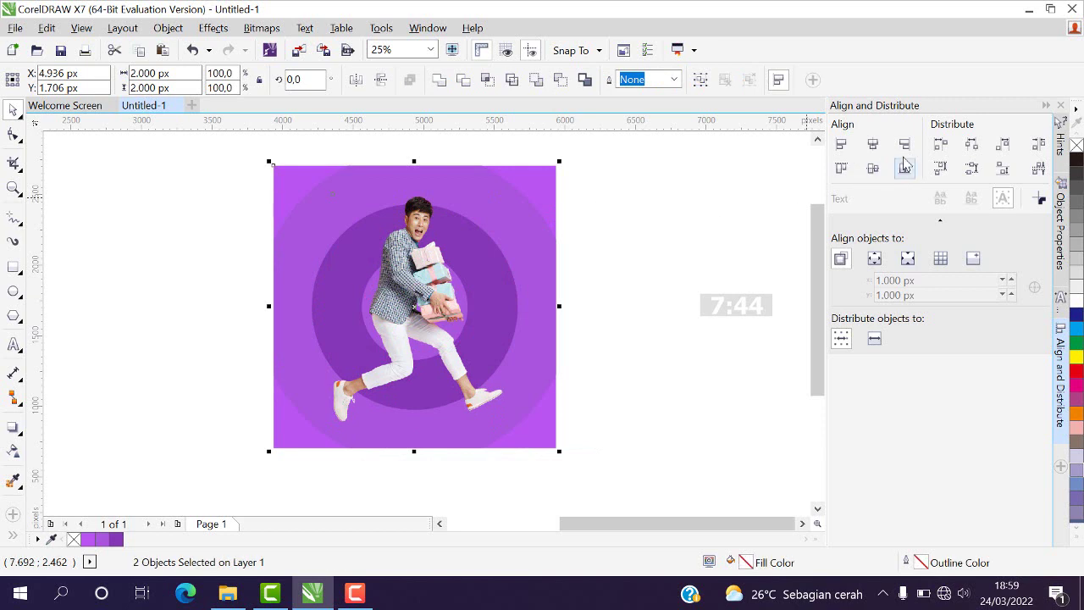
pyautogui.click(871, 145)
pyautogui.click(653, 265)
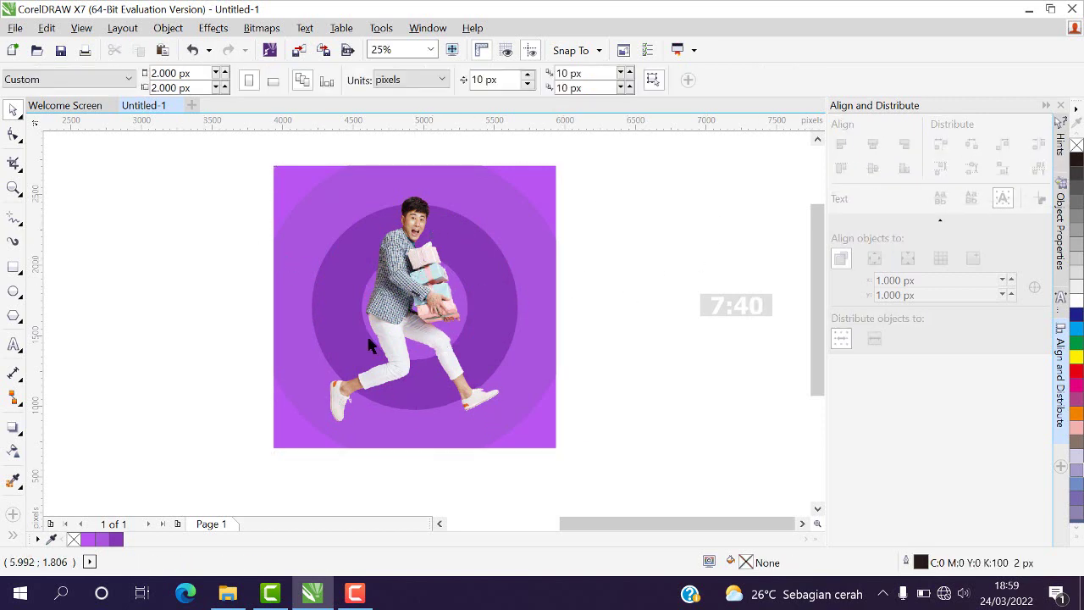
# - Reduce the people image to about 1173 × 1562 px and centre it horizontally on the square again
pyautogui.click(381, 288)
pyautogui.moveTo(506, 189); pyautogui.dragTo(503, 195)
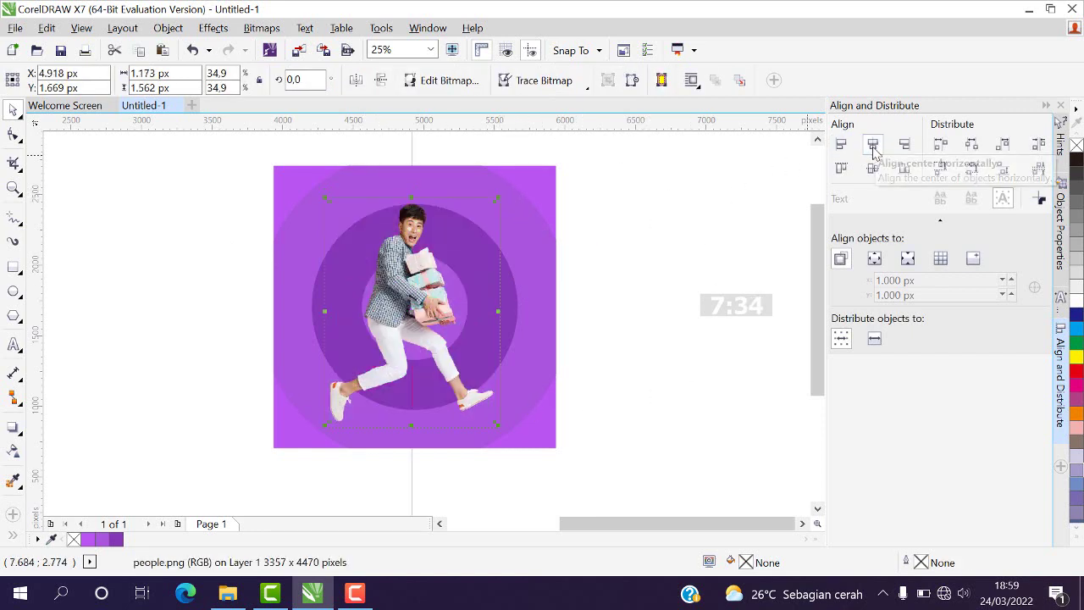
pyautogui.keyDown('shift'); pyautogui.click(548, 186); pyautogui.keyUp('shift')
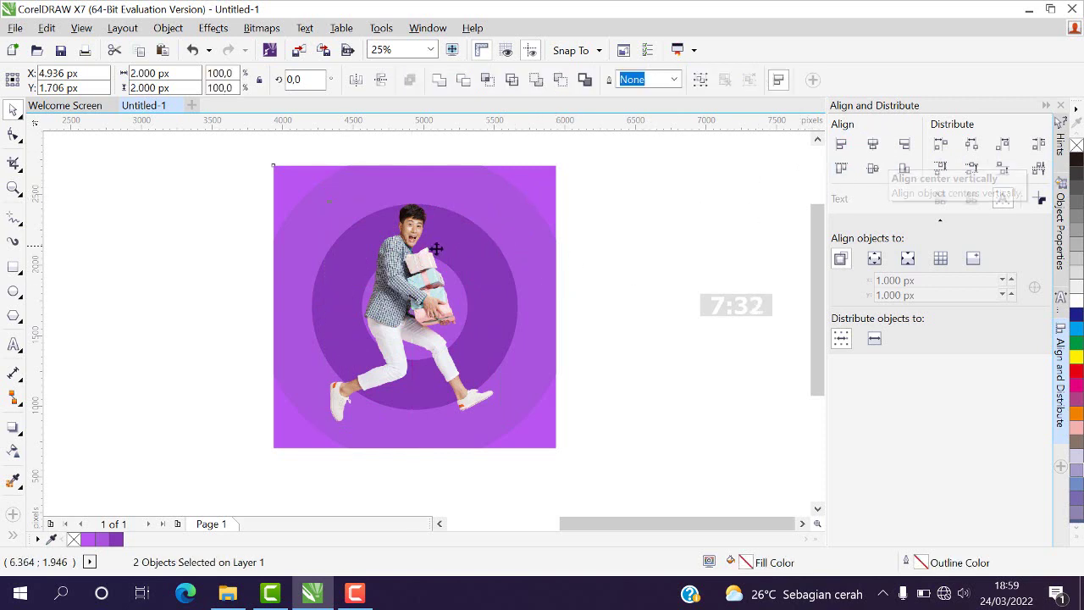
pyautogui.click(432, 310)
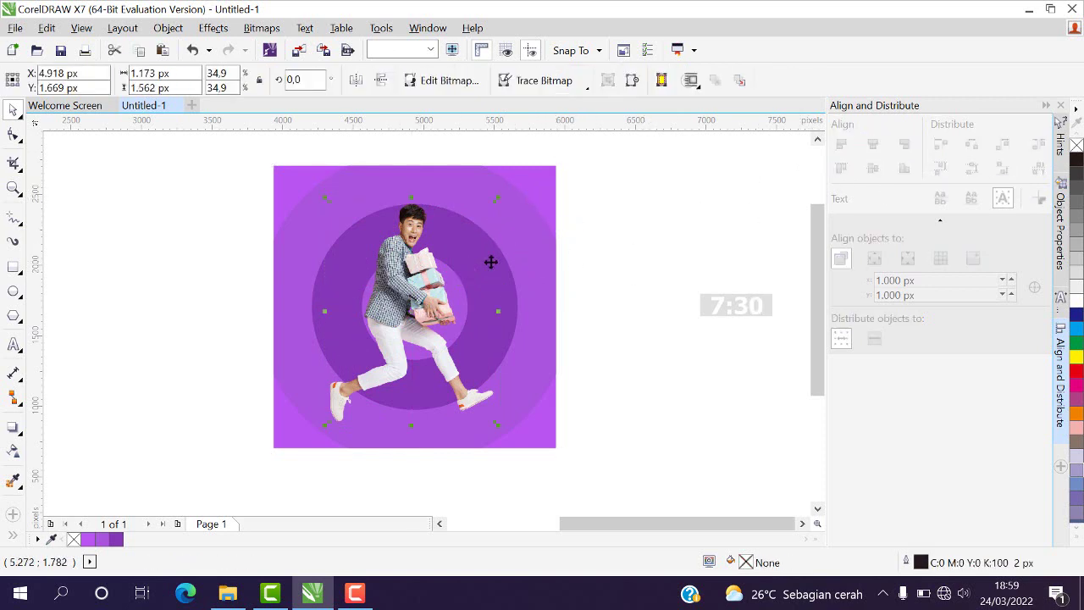
pyautogui.keyDown('shift'); pyautogui.click(546, 222); pyautogui.keyUp('shift')
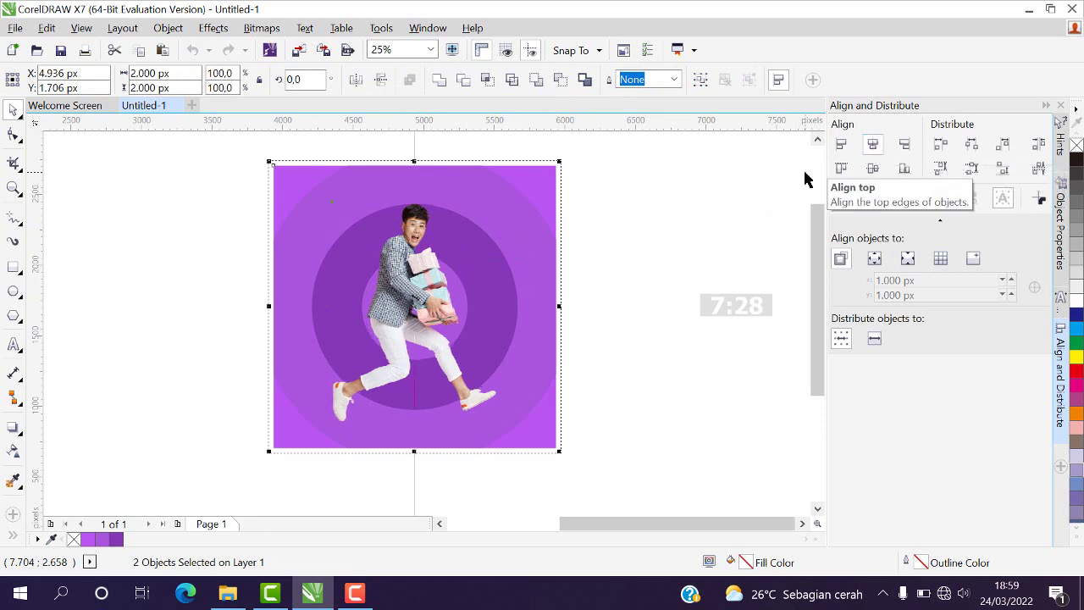
pyautogui.click(609, 261)
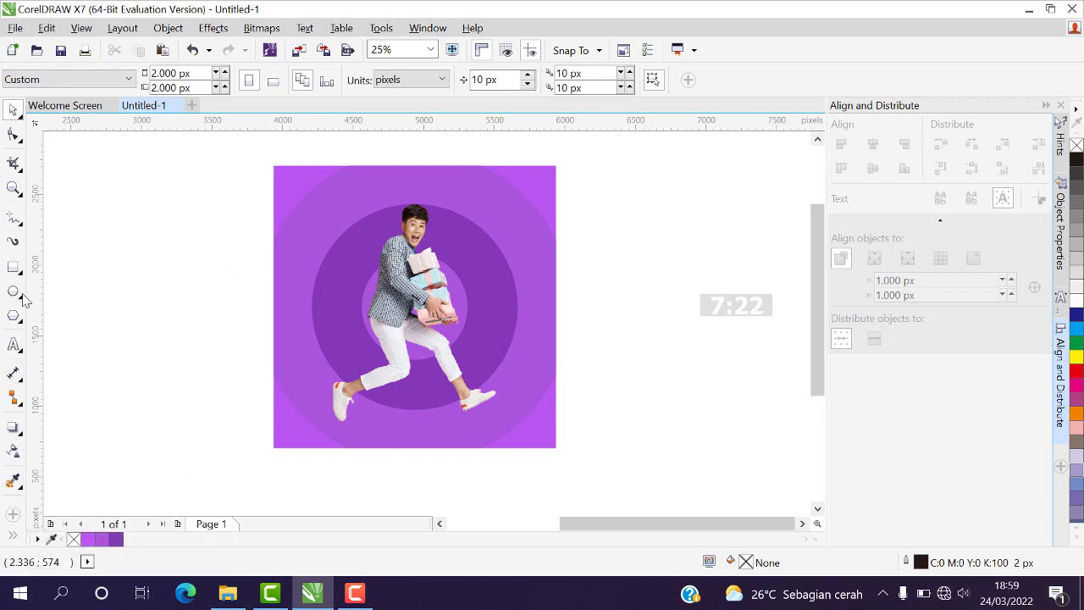
# - Add the artistic text "MARCH" in Arial 24 pt above the man's head
pyautogui.click(13, 349)
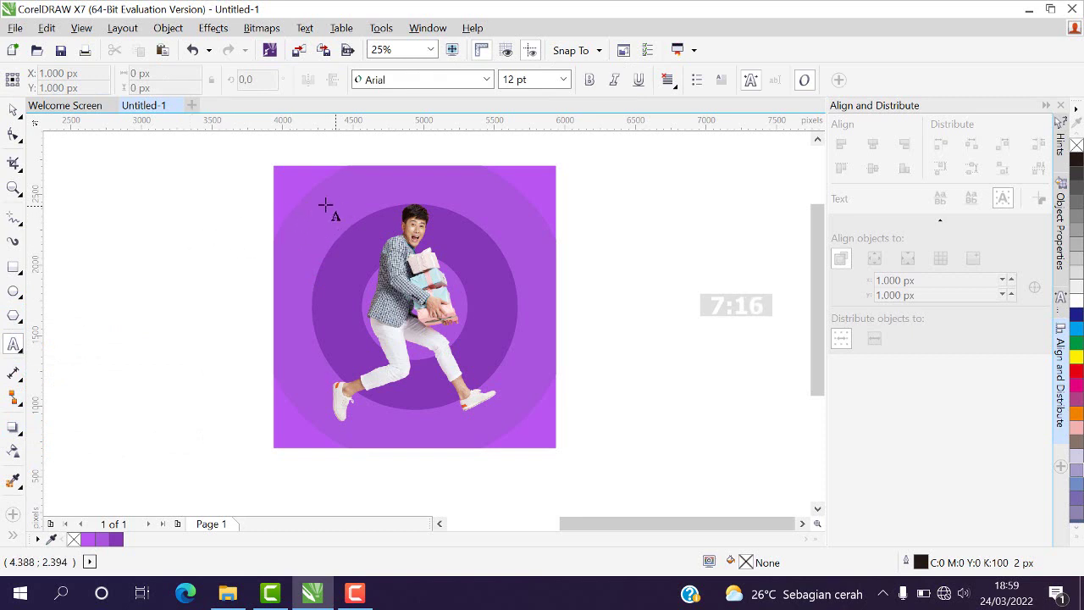
pyautogui.click(357, 201)
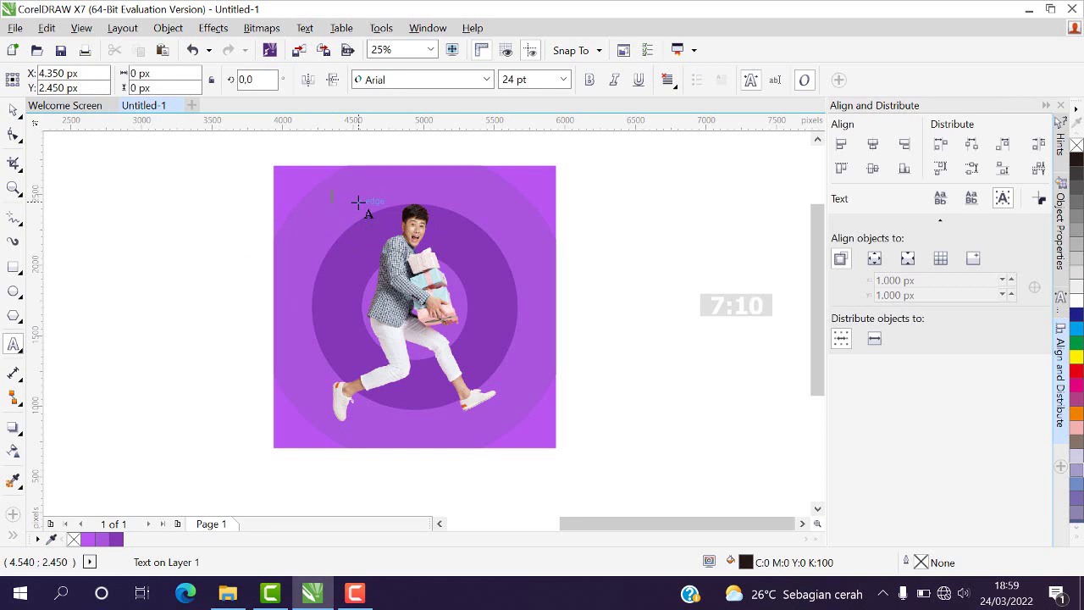
pyautogui.write('MARCH')
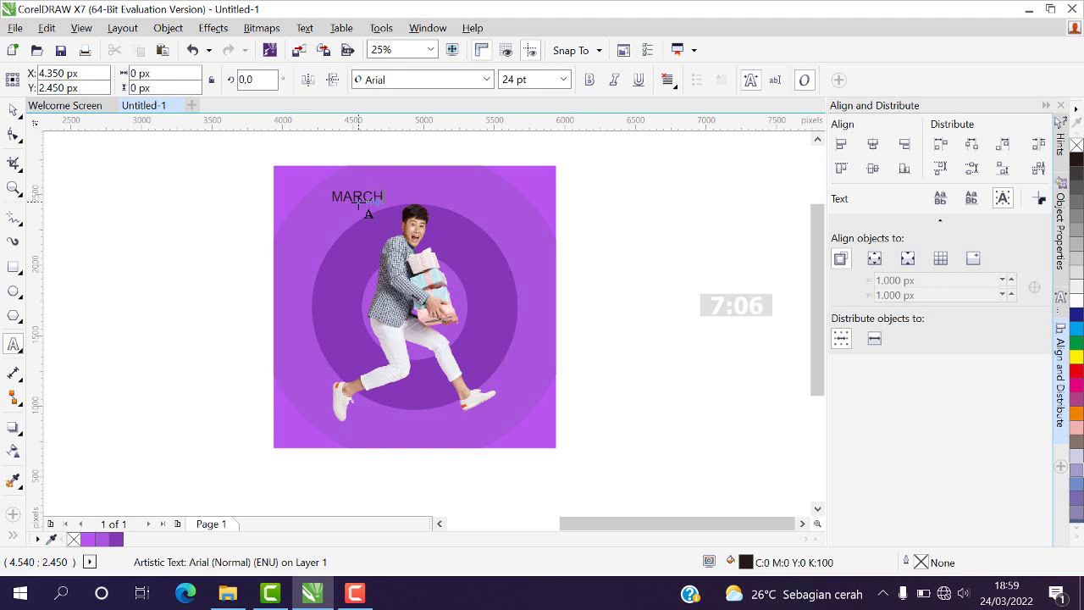
pyautogui.click(13, 110)
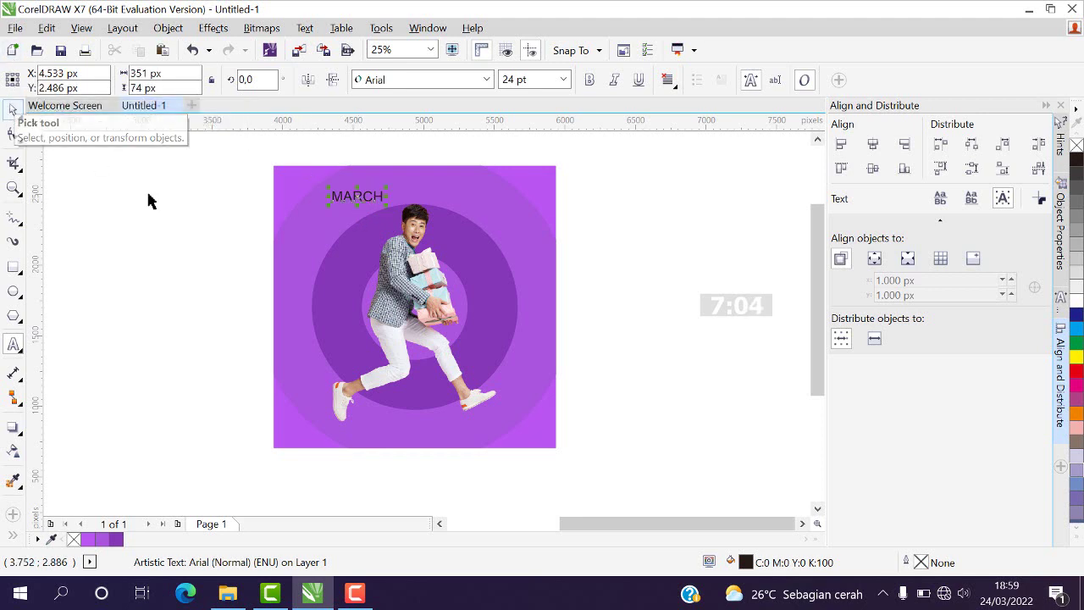
# - Enlarge the MARCH text to about 883 × 186 px and position it across the man's chest
pyautogui.click(378, 195)
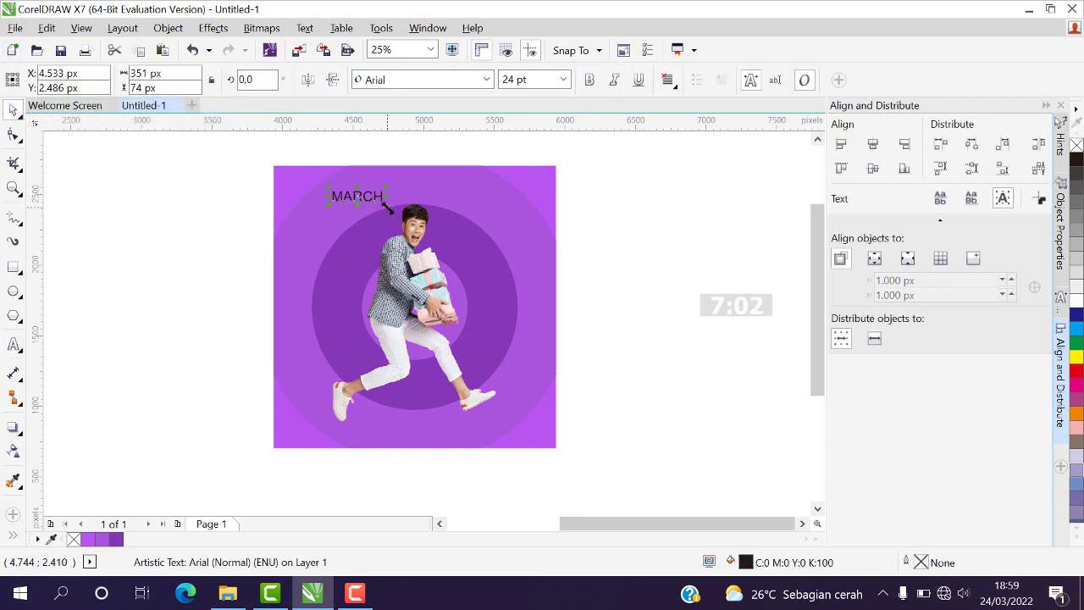
pyautogui.moveTo(387, 206); pyautogui.dragTo(451, 264)
pyautogui.click(604, 248)
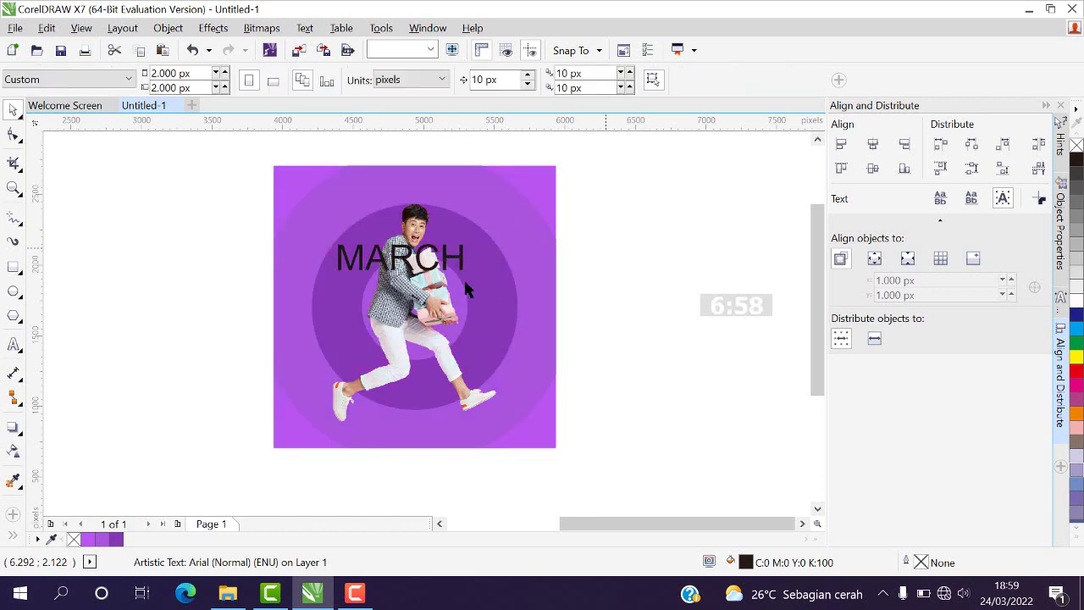
# - Change the font of the MARCH text to Oswald
pyautogui.click(446, 264)
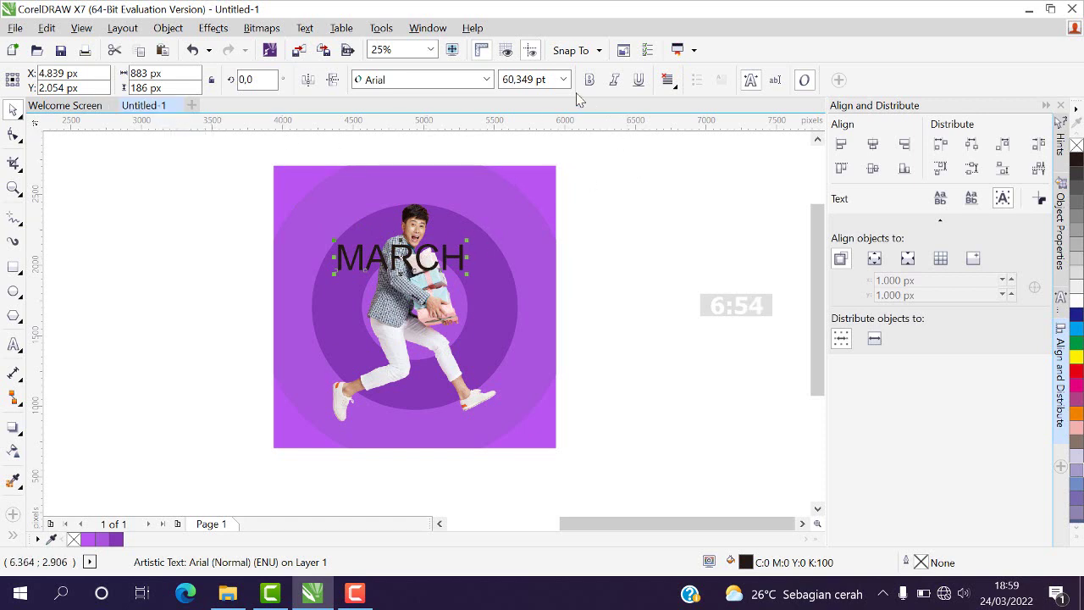
pyautogui.click(415, 81)
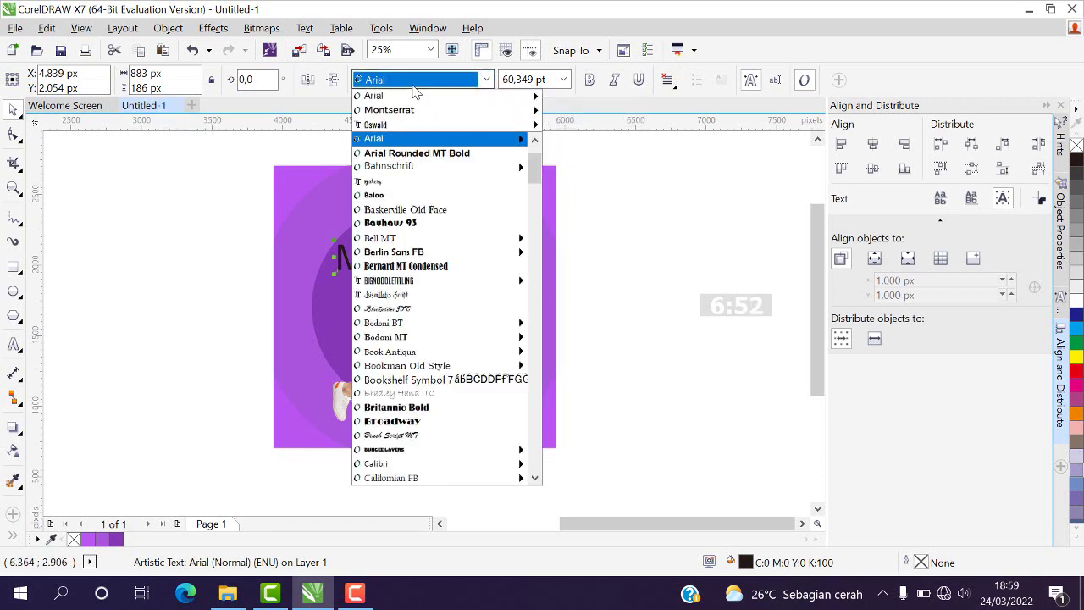
pyautogui.write('O')
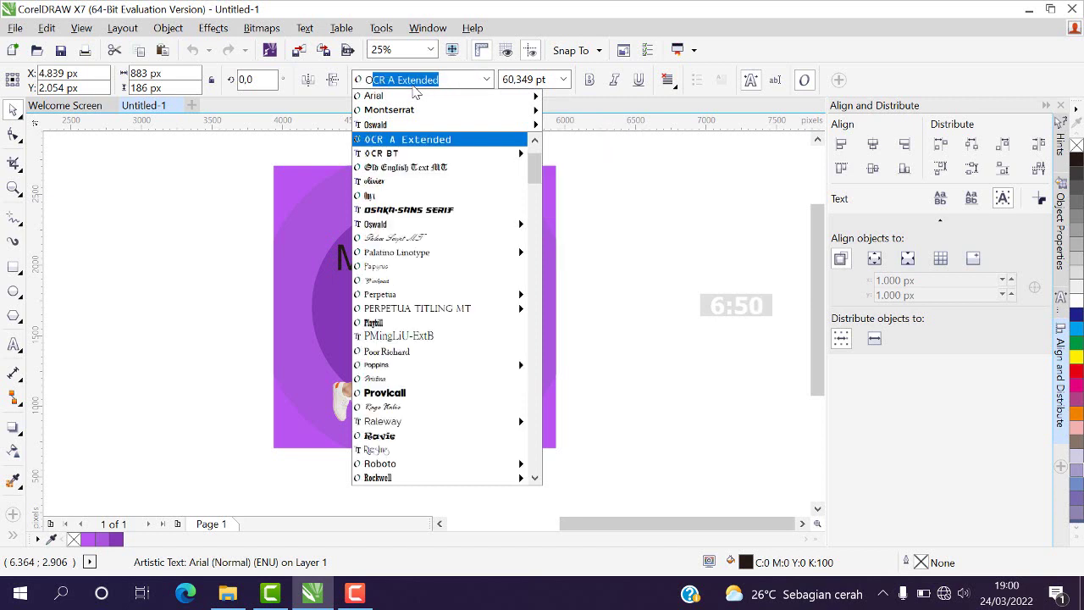
pyautogui.write('saka-Sans Serif')
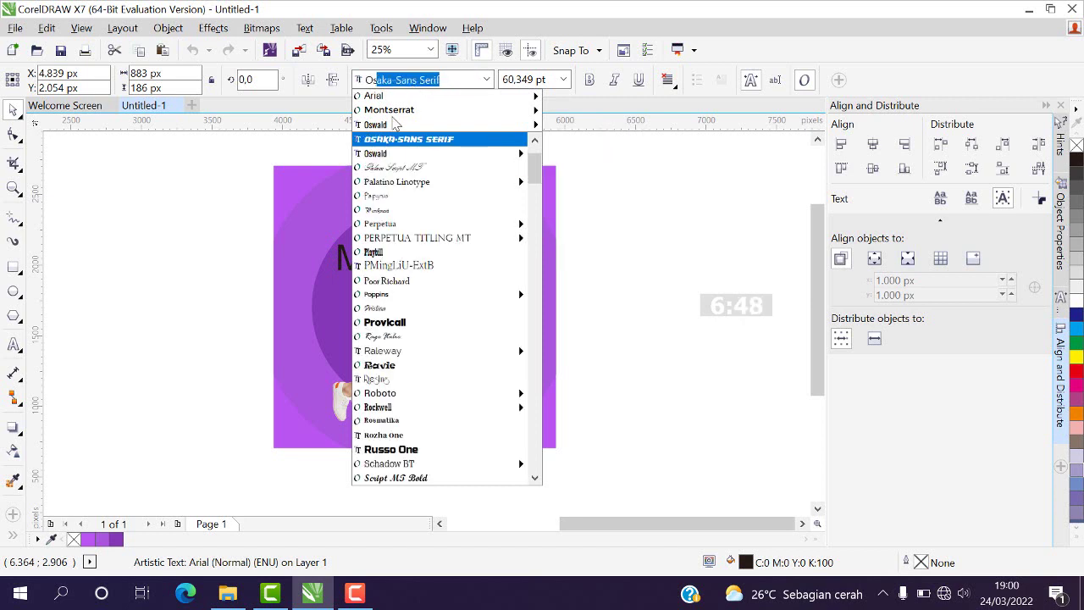
pyautogui.click(395, 124)
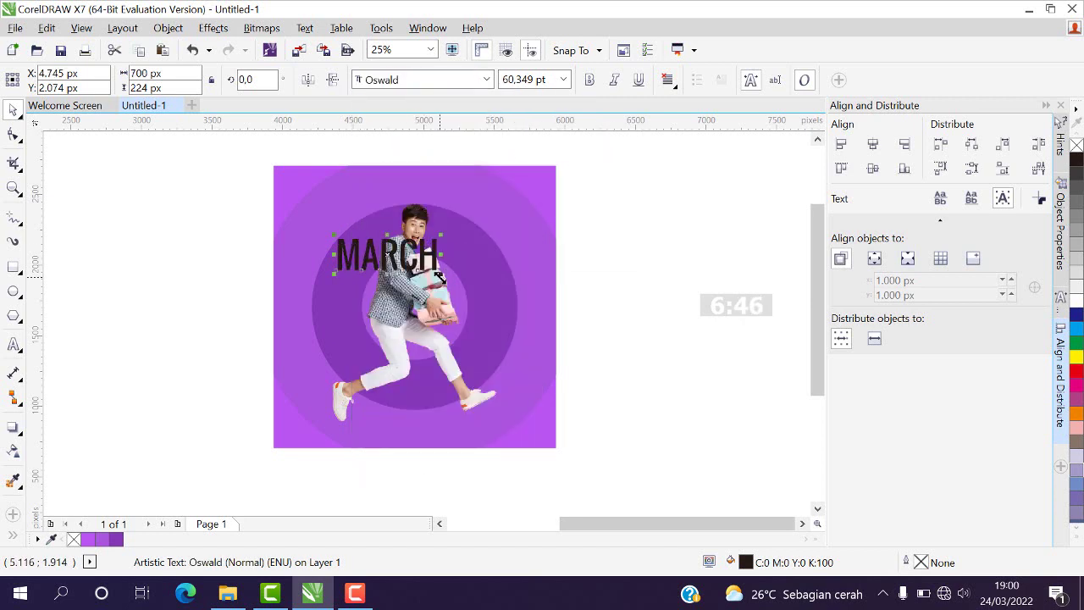
# - Enlarge the MARCH text in two stages to about 1185 × 380 px, keeping it across the man's chest
pyautogui.moveTo(439, 278); pyautogui.dragTo(491, 308)
pyautogui.click(545, 283)
pyautogui.click(440, 279)
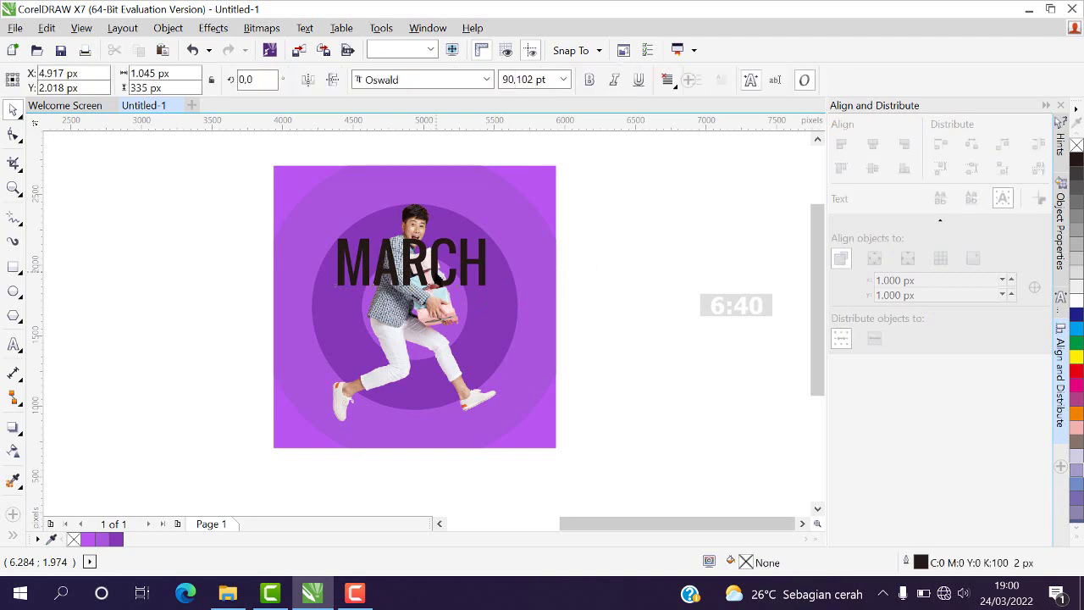
pyautogui.moveTo(447, 272); pyautogui.dragTo(593, 283)
pyautogui.click(583, 259)
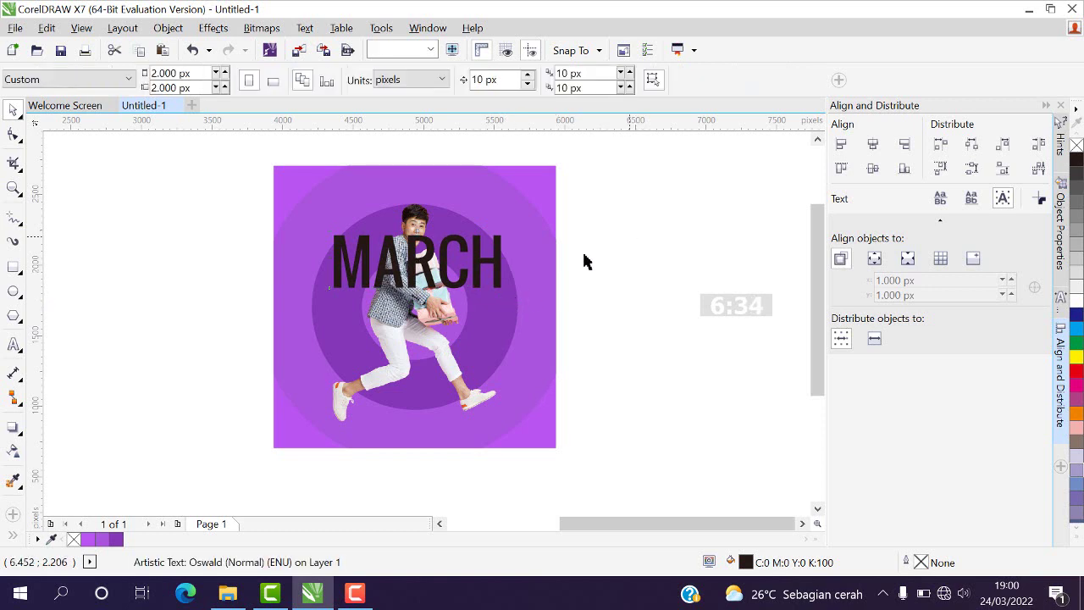
# - Shift the MARCH text down by about 10 px across the man's chest
pyautogui.click(470, 252)
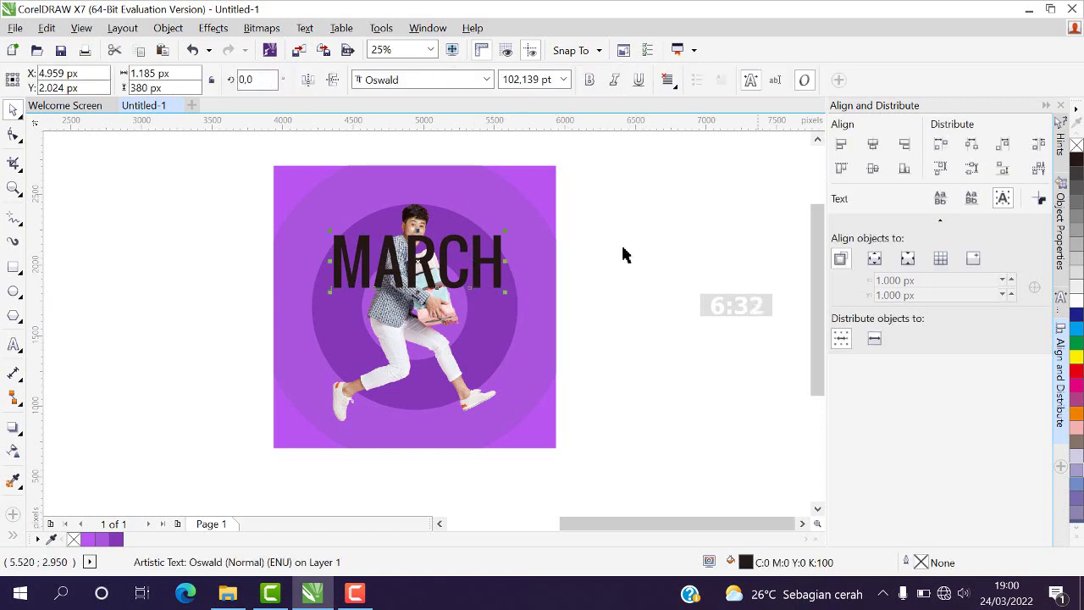
pyautogui.click(517, 205)
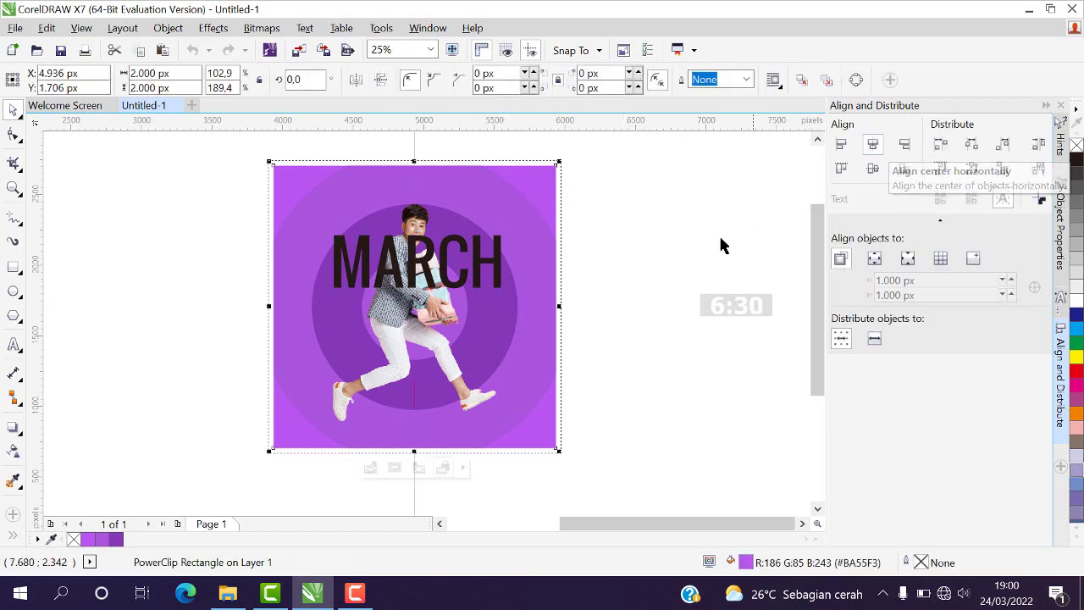
pyautogui.keyDown('ctrl'); pyautogui.click(503, 281); pyautogui.keyUp('ctrl')
pyautogui.click(441, 265)
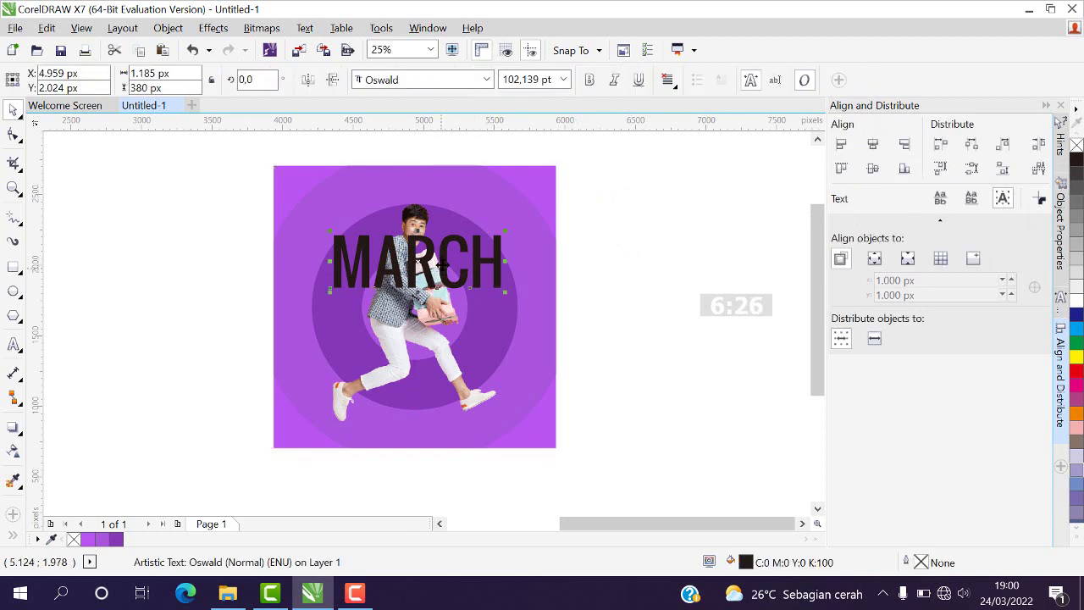
pyautogui.moveTo(455, 258); pyautogui.dragTo(454, 260)
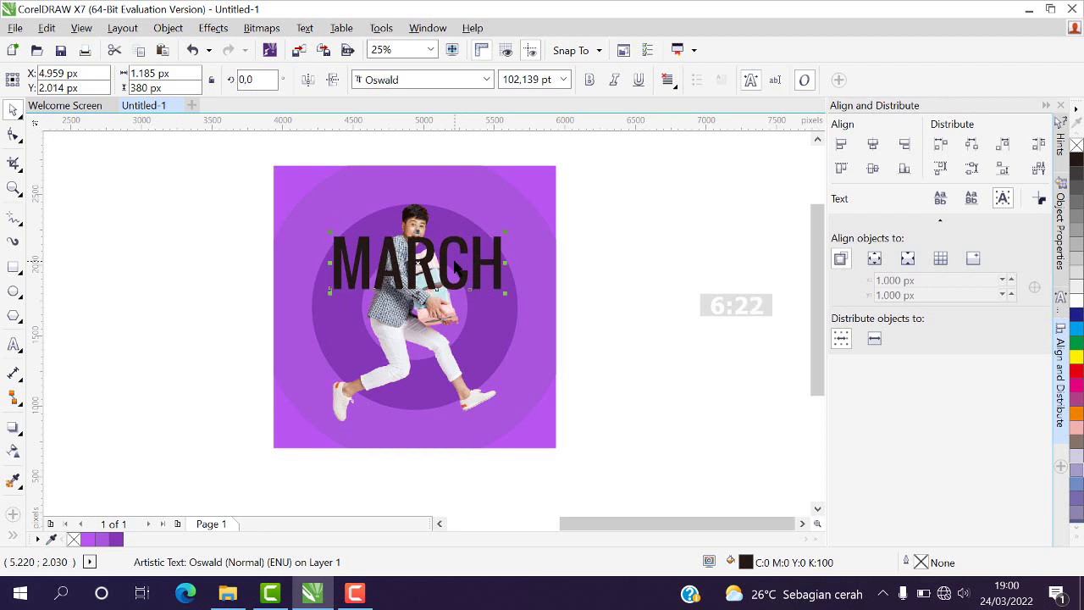
# - Place two copies of the MARCH text below the original, stacking three lines about 420 px apart
pyautogui.click(657, 249)
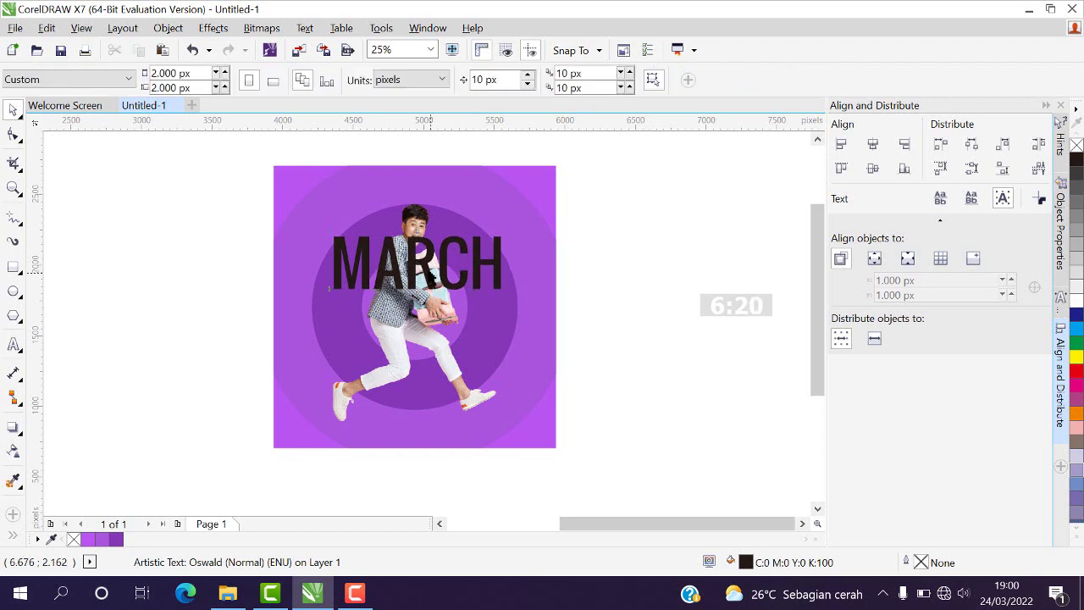
pyautogui.click(441, 254)
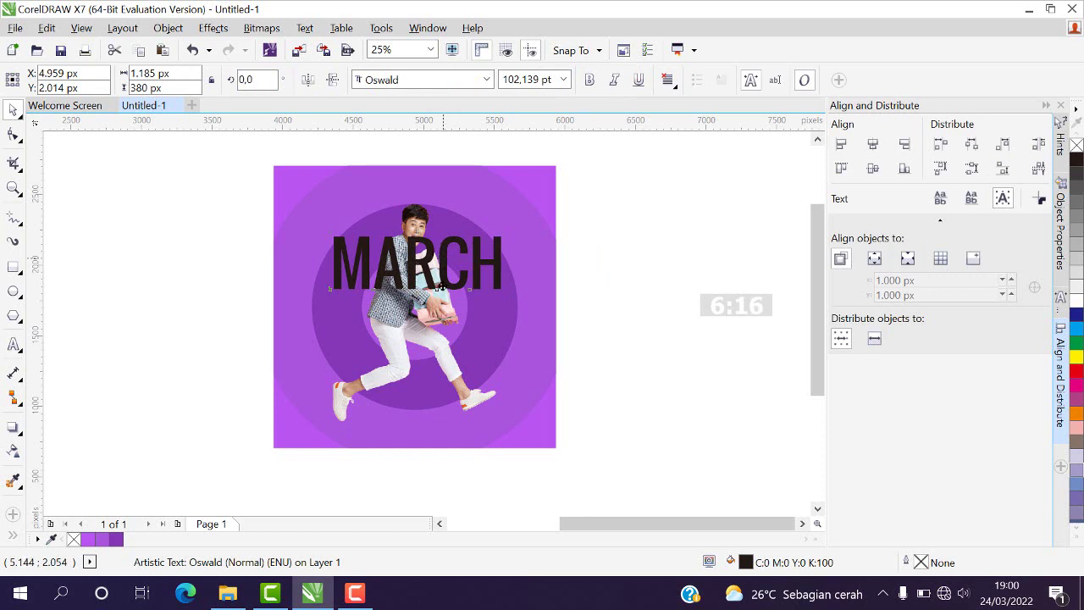
pyautogui.moveTo(440, 288); pyautogui.dragTo(441, 343)
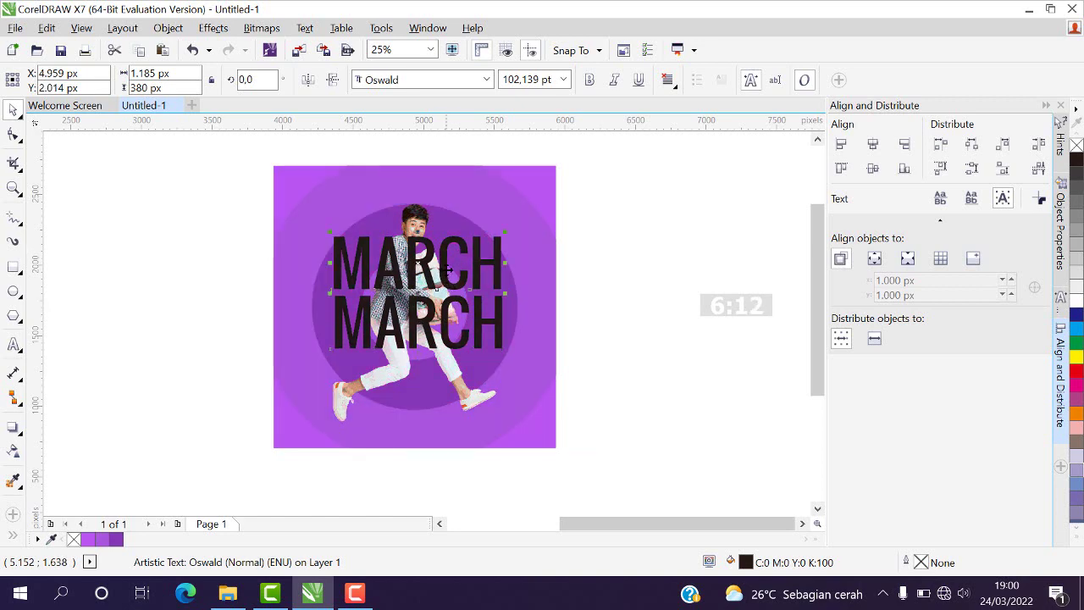
pyautogui.moveTo(449, 269); pyautogui.dragTo(449, 380)
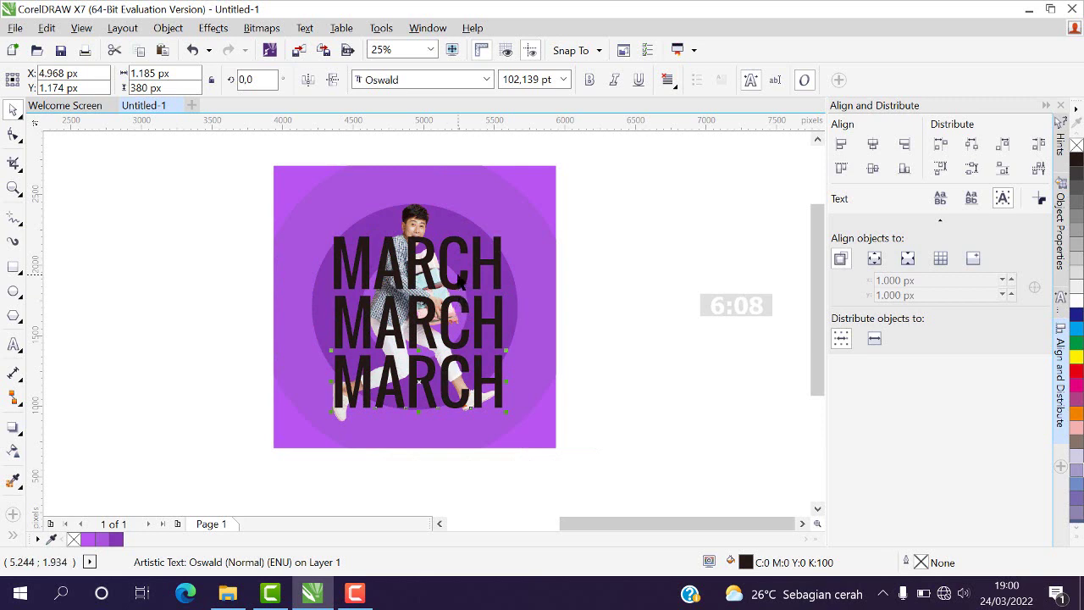
# - Align the three MARCH lines by their horizontal centres and group them
pyautogui.keyDown('shift'); pyautogui.click(463, 283); pyautogui.keyUp('shift')
pyautogui.keyDown('shift'); pyautogui.click(451, 337); pyautogui.keyUp('shift')
pyautogui.click(641, 245)
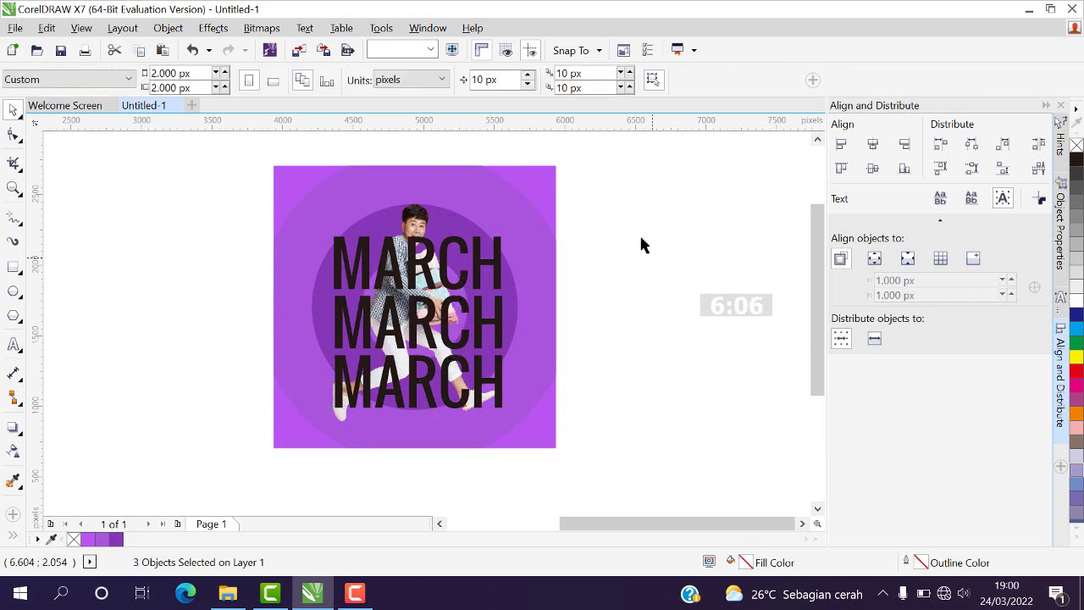
pyautogui.click(503, 249)
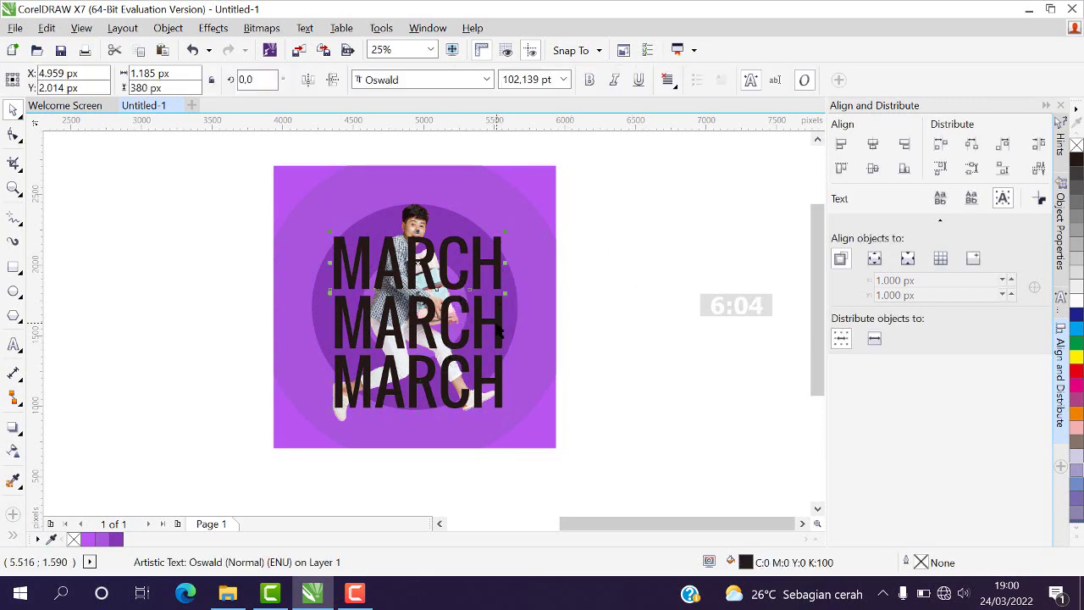
pyautogui.keyDown('shift'); pyautogui.click(500, 331); pyautogui.keyUp('shift')
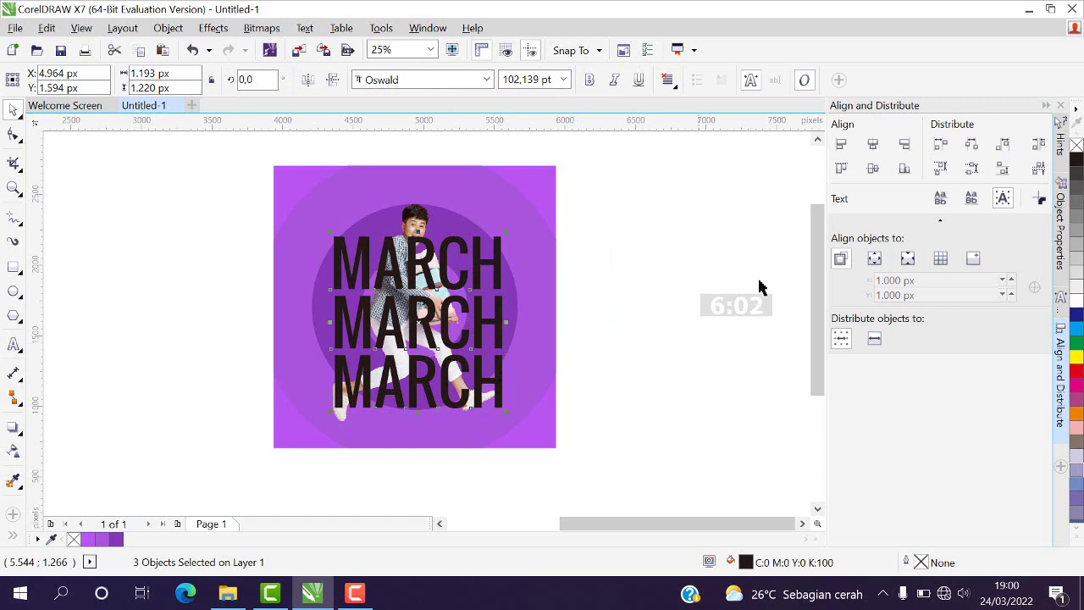
pyautogui.click(873, 148)
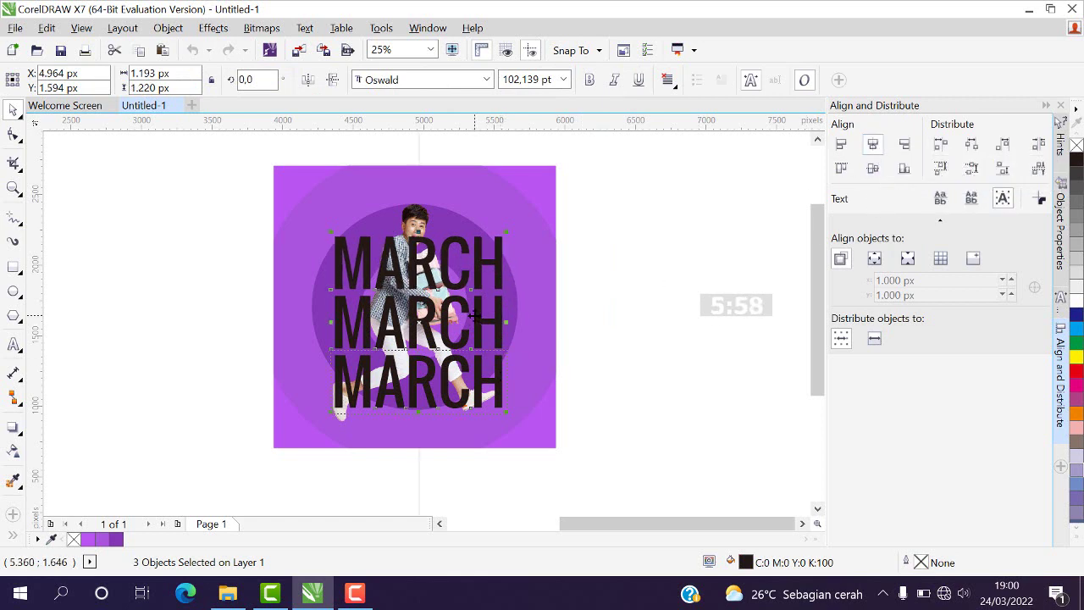
pyautogui.hotkey('ctrl', 'g')
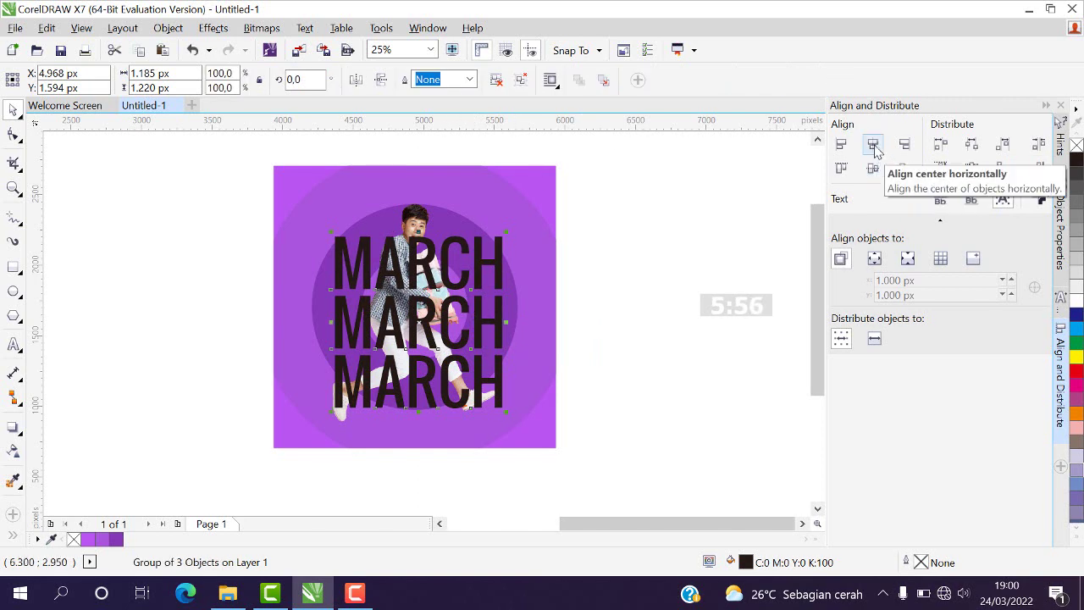
# - Centre the MARCH group horizontally and vertically on the purple background square
pyautogui.keyDown('shift'); pyautogui.click(525, 208); pyautogui.keyUp('shift')
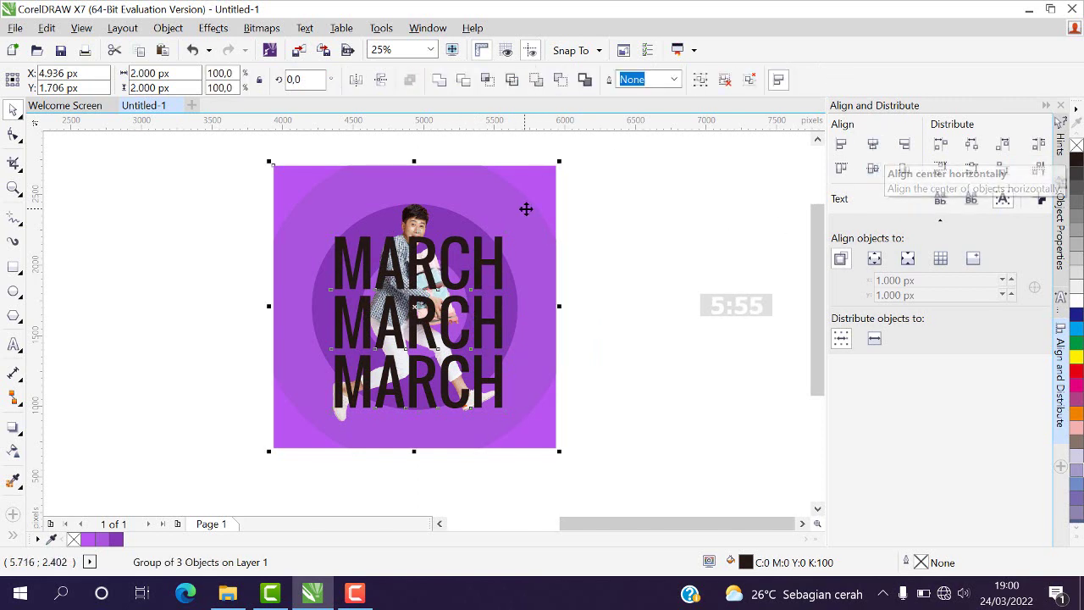
pyautogui.click(881, 149)
pyautogui.click(873, 168)
pyautogui.press('Escape')
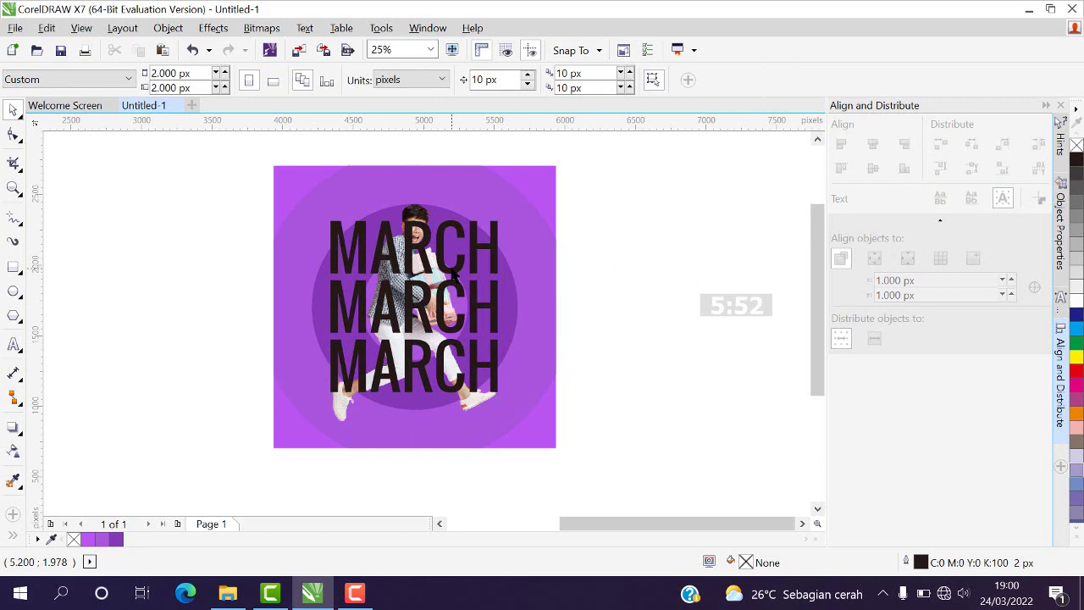
# - Nudge the MARCH group down by 70 px to uncover more of the man's face
pyautogui.click(455, 272)
pyautogui.press('Down')
pyautogui.press('Down')
pyautogui.press('Down')
pyautogui.press('Down')
pyautogui.press('Down')
pyautogui.press('Down')
pyautogui.press('Down')
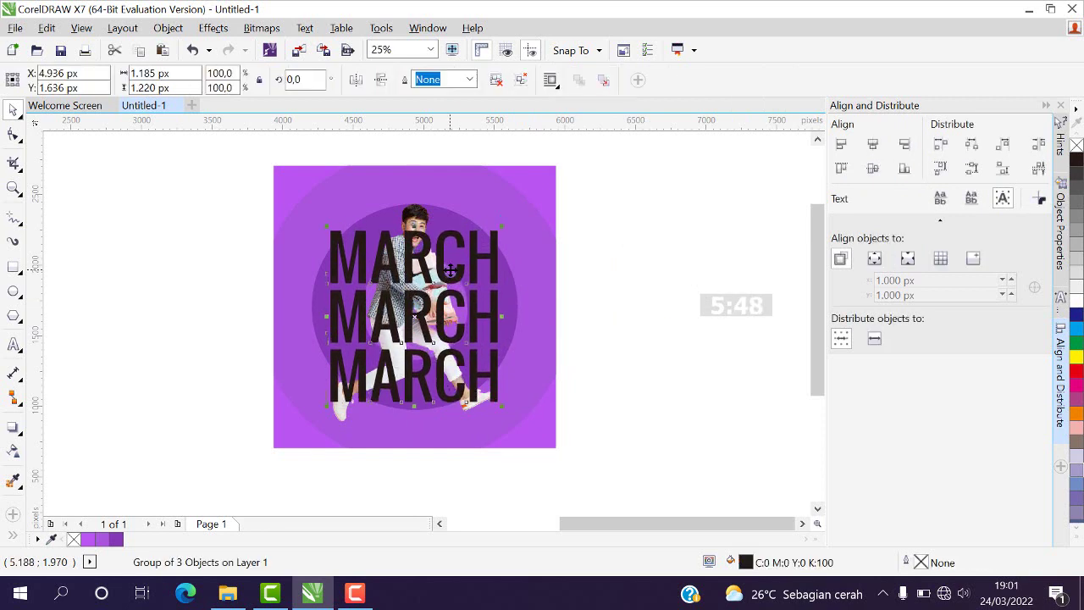
pyautogui.click(655, 206)
# - Ungroup the three MARCH lines into separate text objects
pyautogui.click(436, 256)
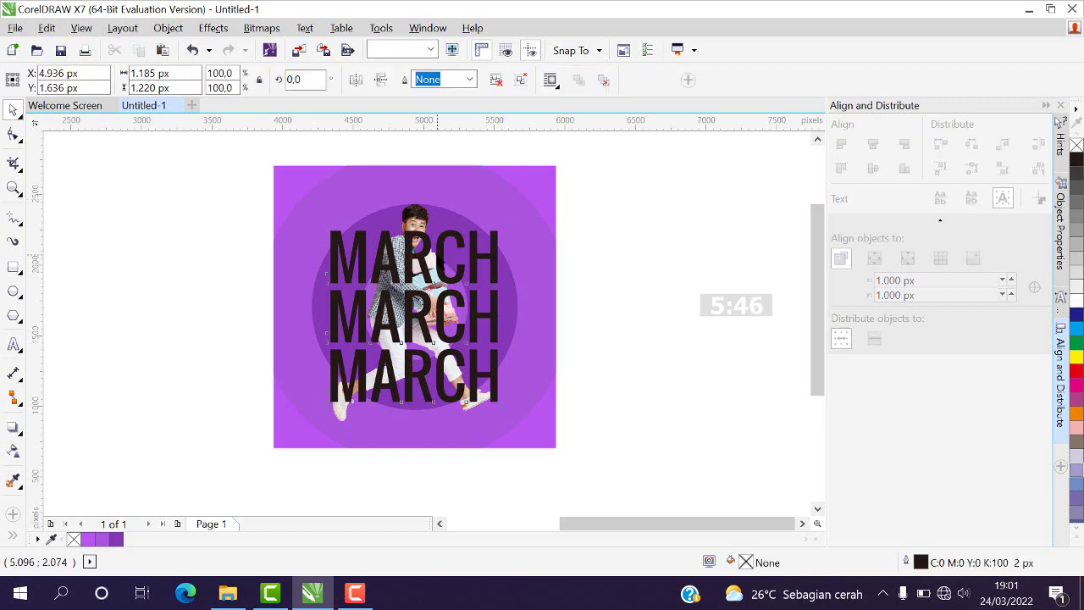
pyautogui.click(188, 205)
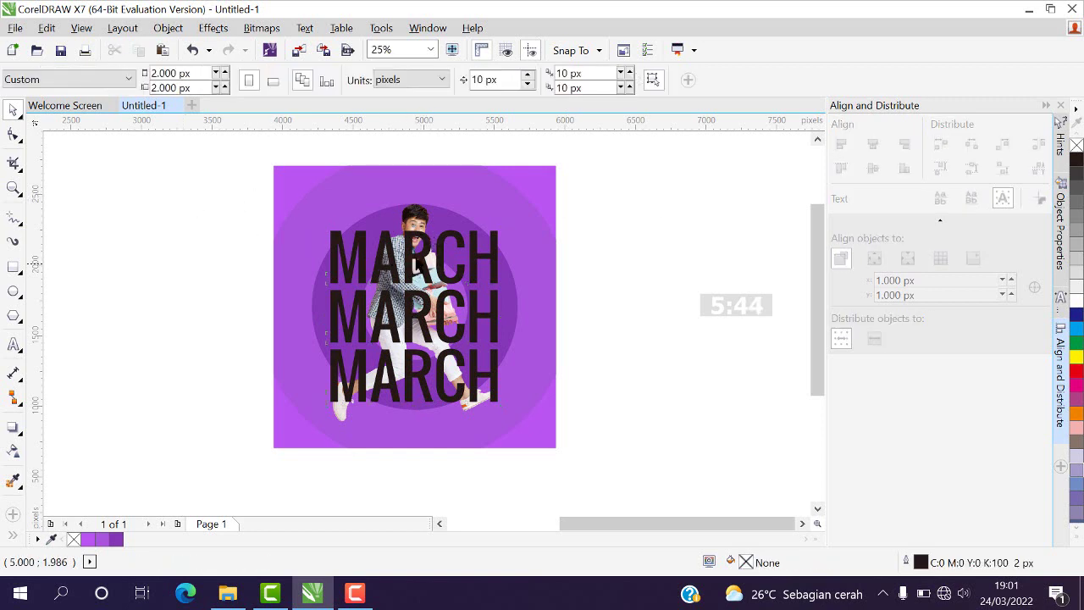
pyautogui.click(389, 245)
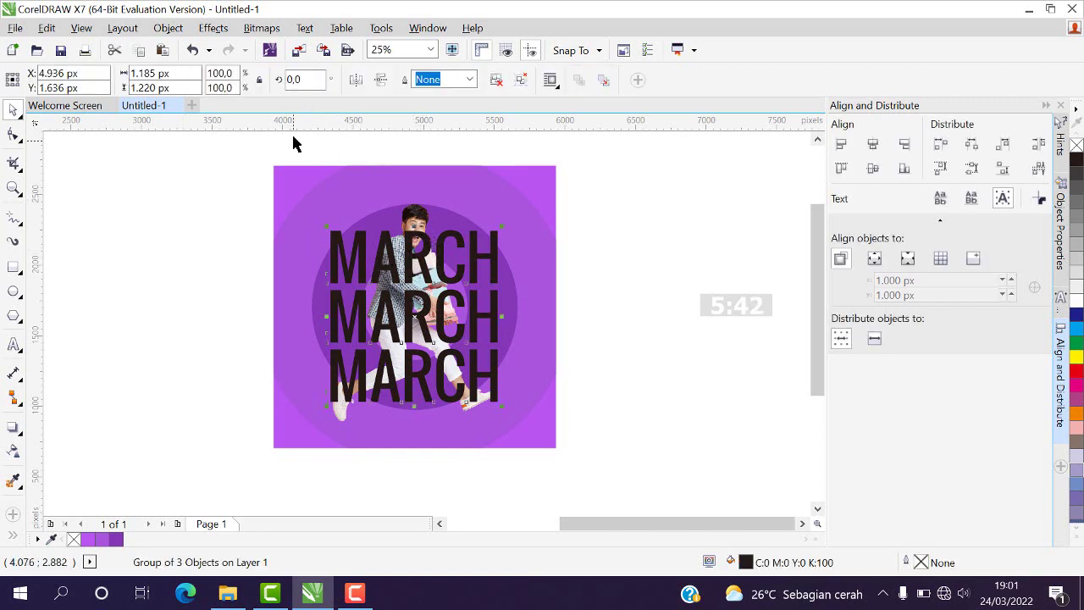
pyautogui.hotkey('ctrl', 'u')
pyautogui.click(364, 265)
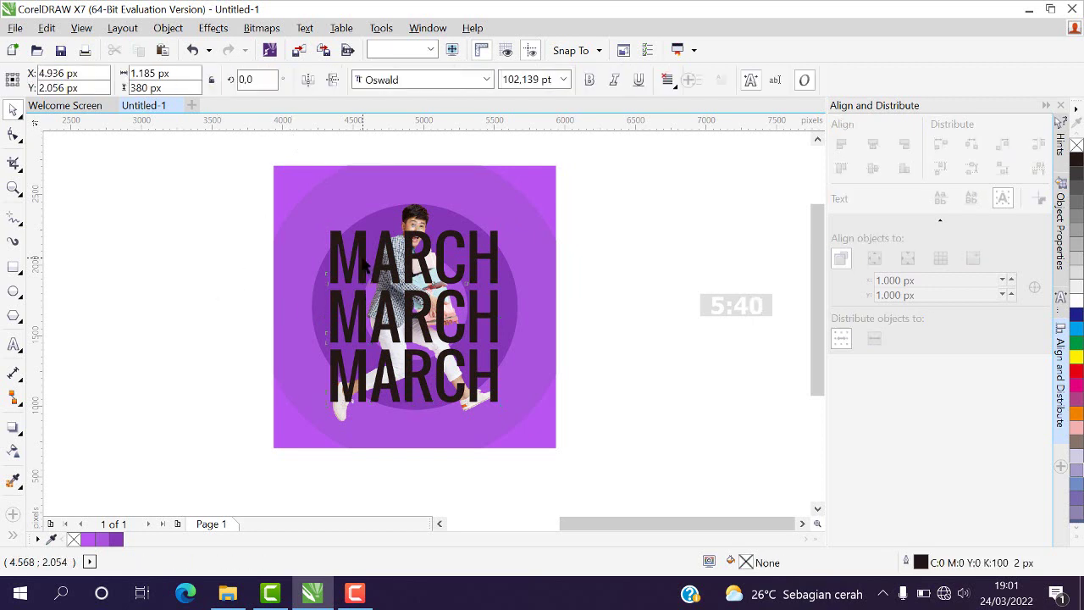
pyautogui.click(581, 260)
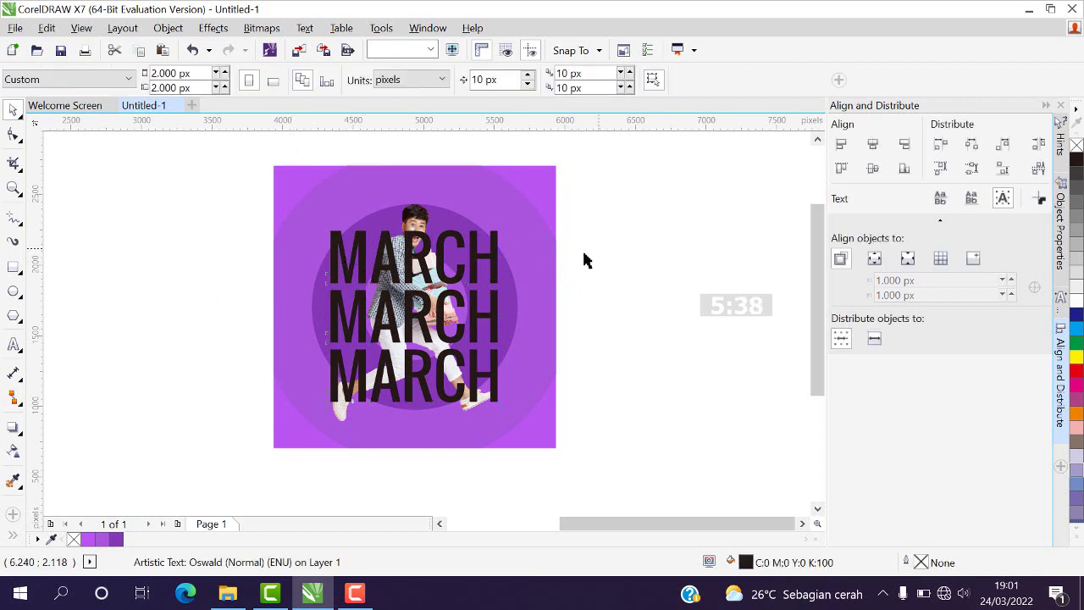
# - Sample the off-white #E8E6EB from the man's trousers with the Color Eyedropper and fill the middle MARCH line with it
pyautogui.click(504, 260)
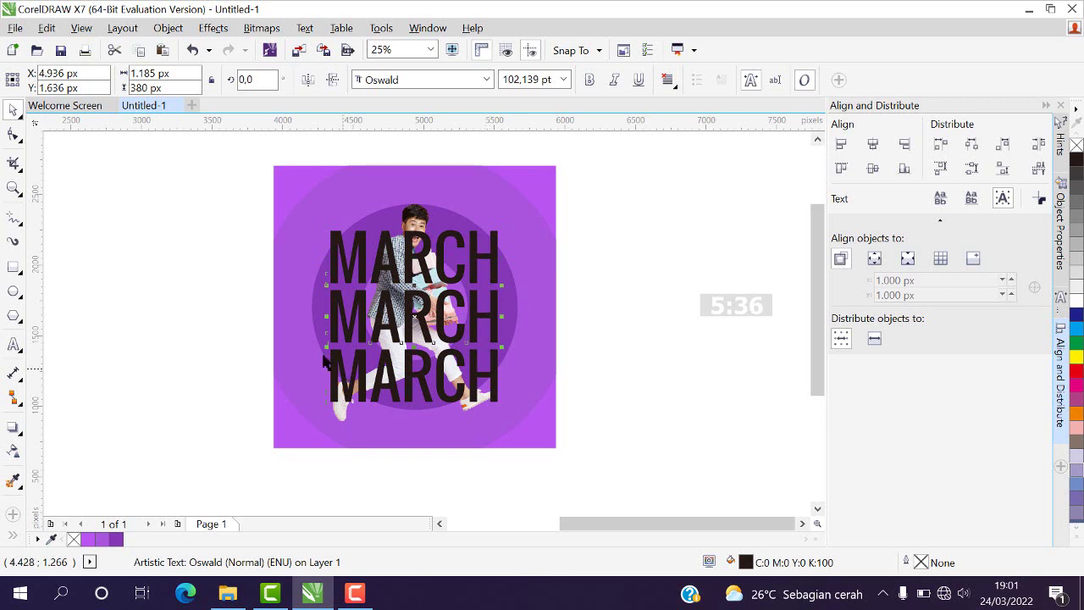
pyautogui.click(15, 484)
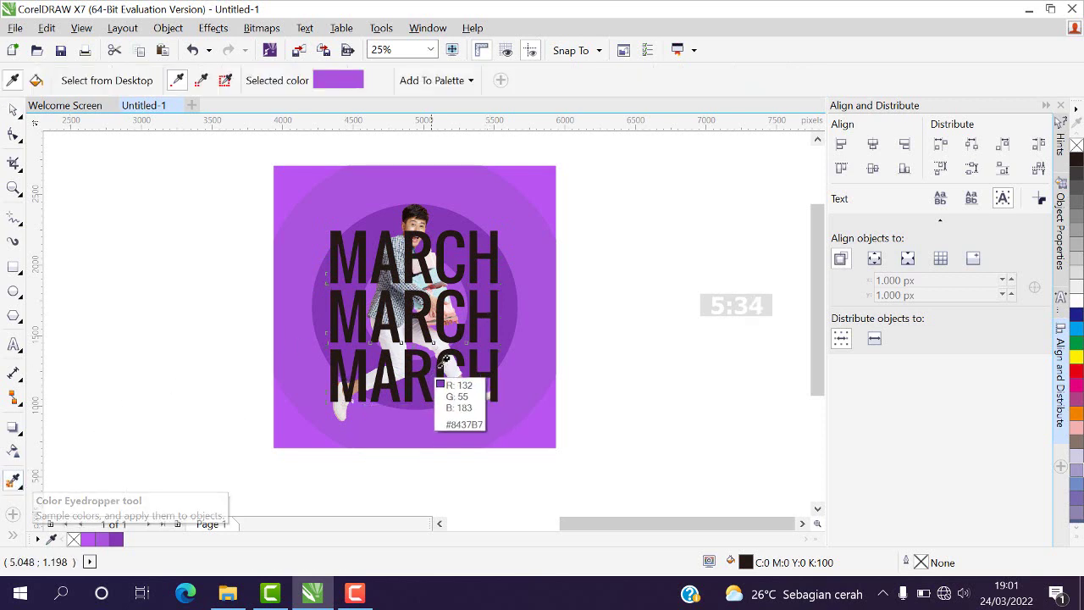
pyautogui.click(440, 330)
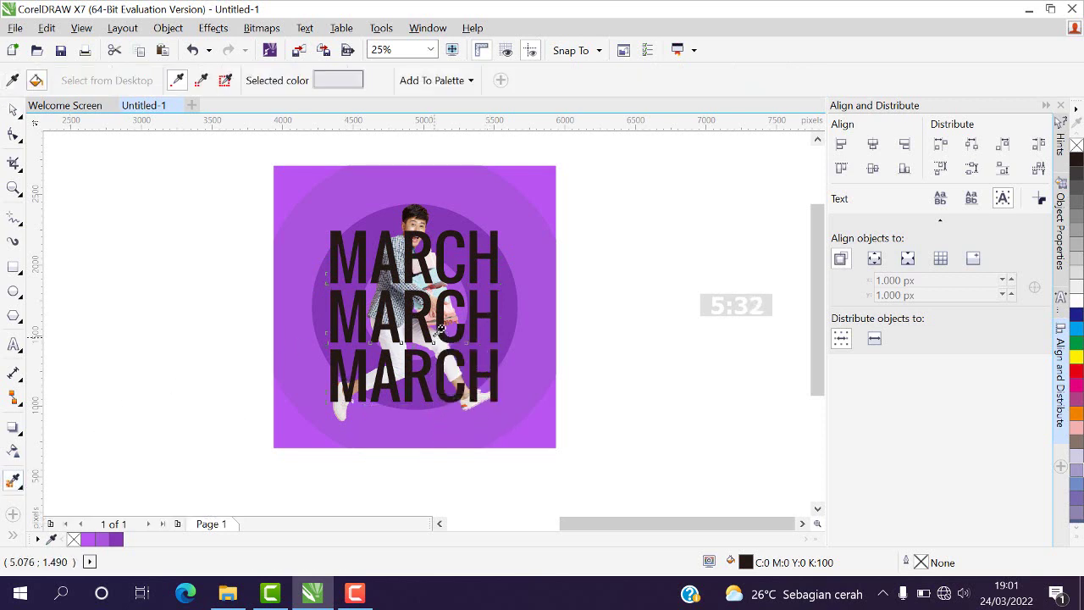
pyautogui.click(433, 320)
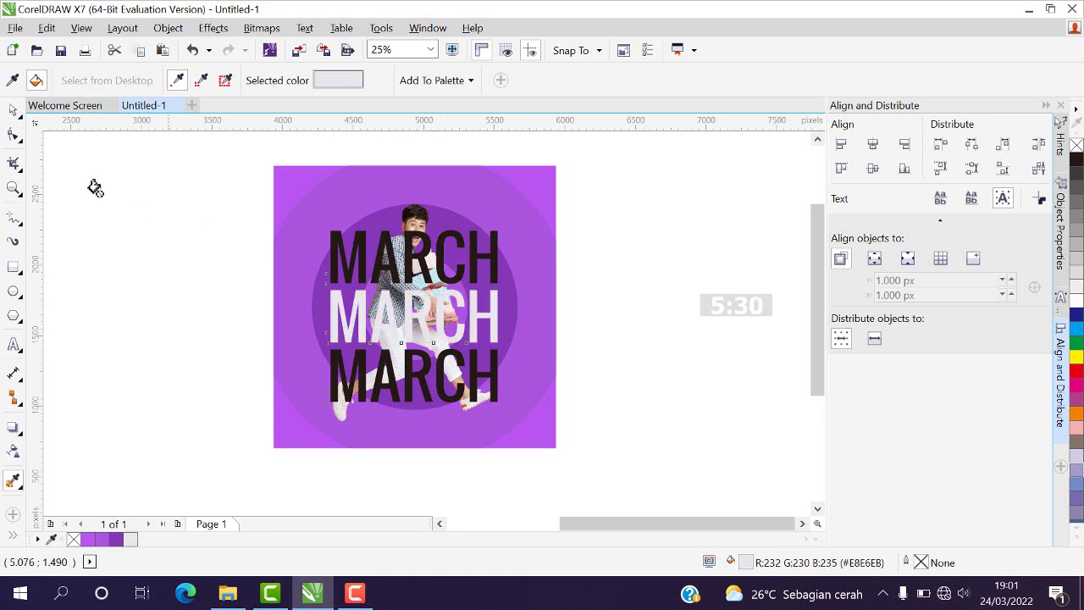
pyautogui.click(14, 110)
pyautogui.click(131, 274)
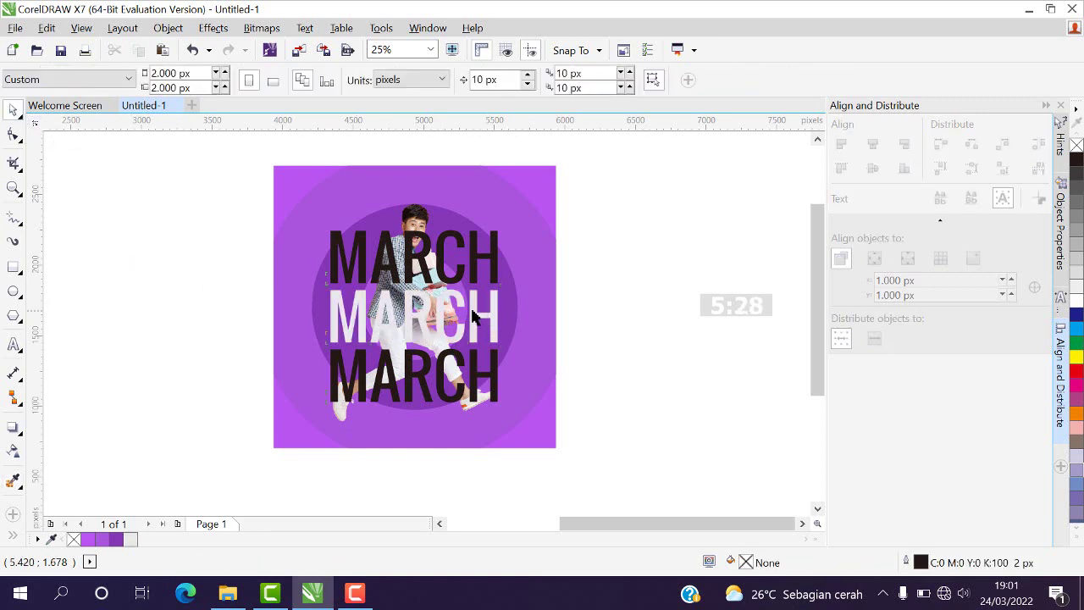
pyautogui.click(473, 313)
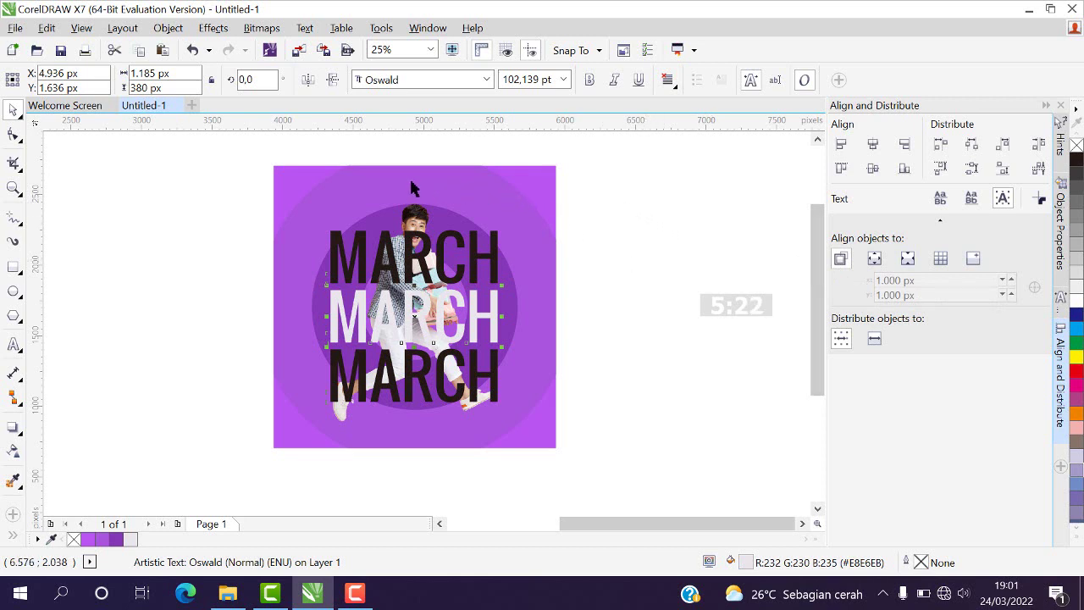
pyautogui.click(619, 263)
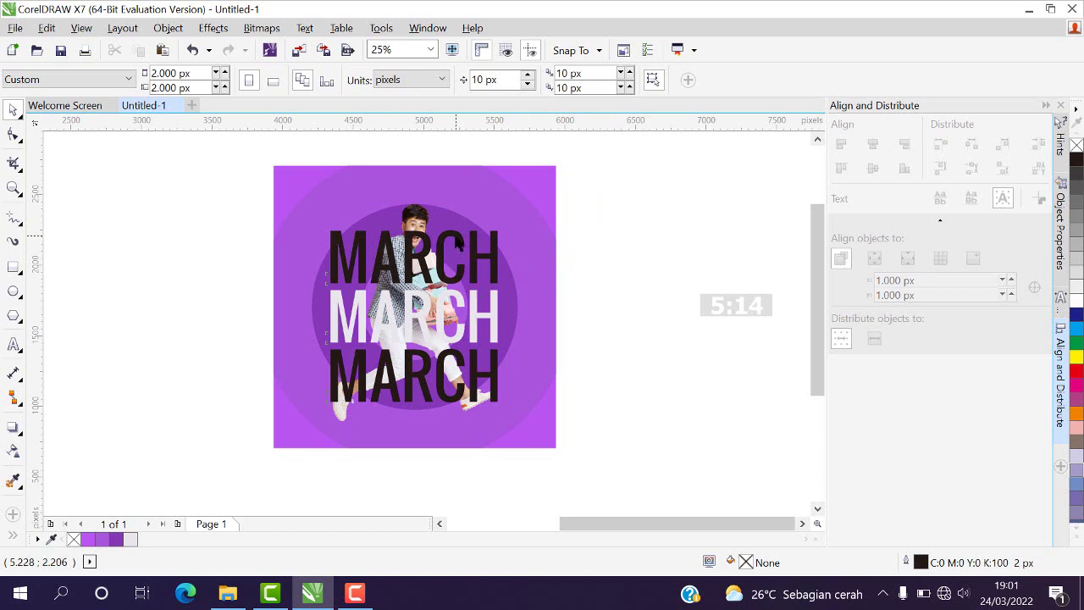
pyautogui.click(459, 247)
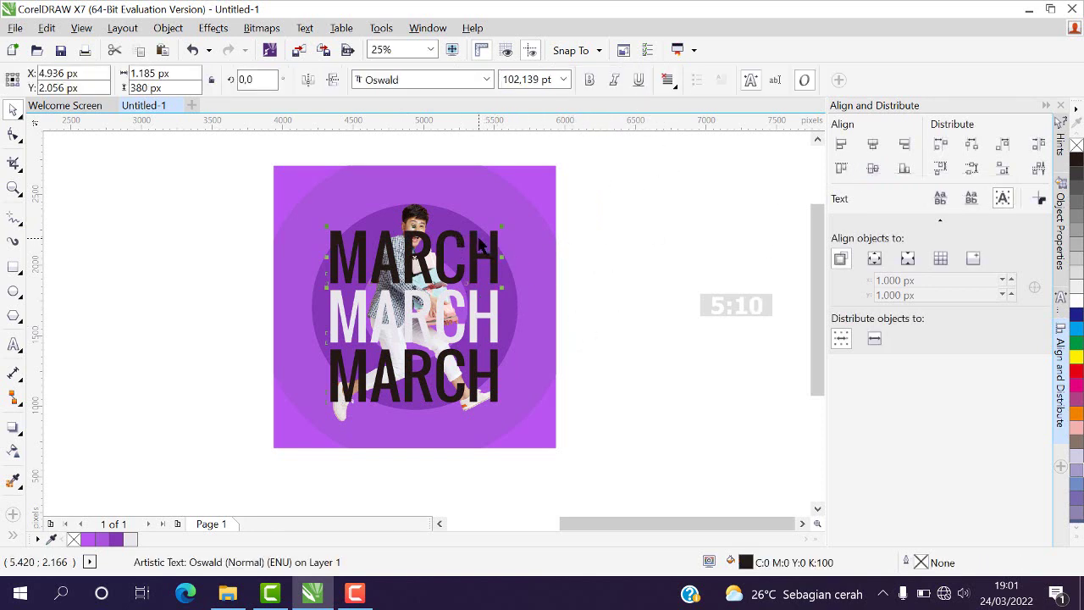
pyautogui.click(593, 167)
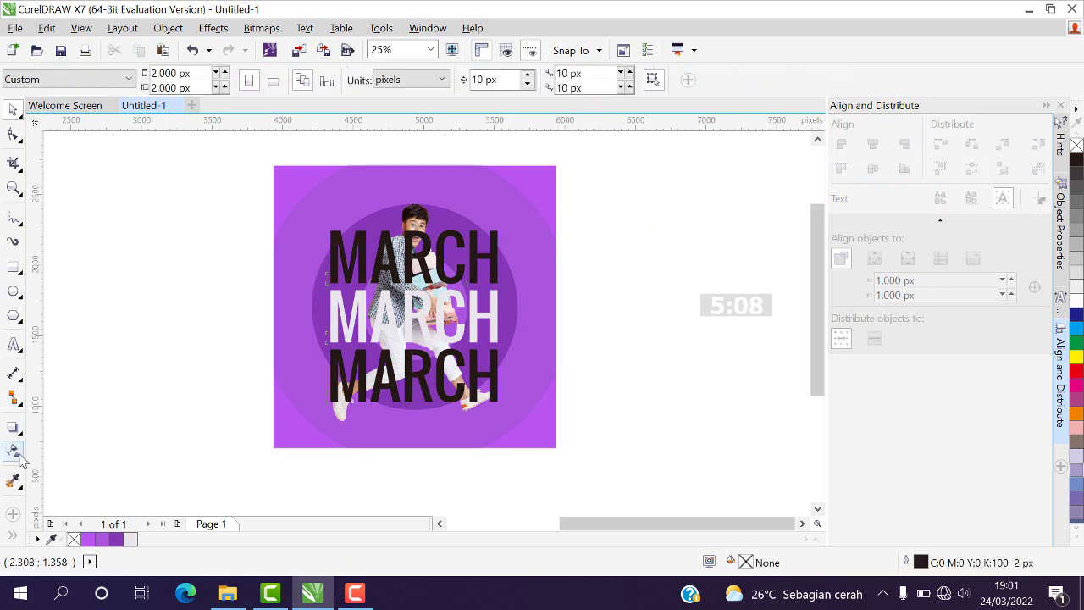
pyautogui.click(406, 262)
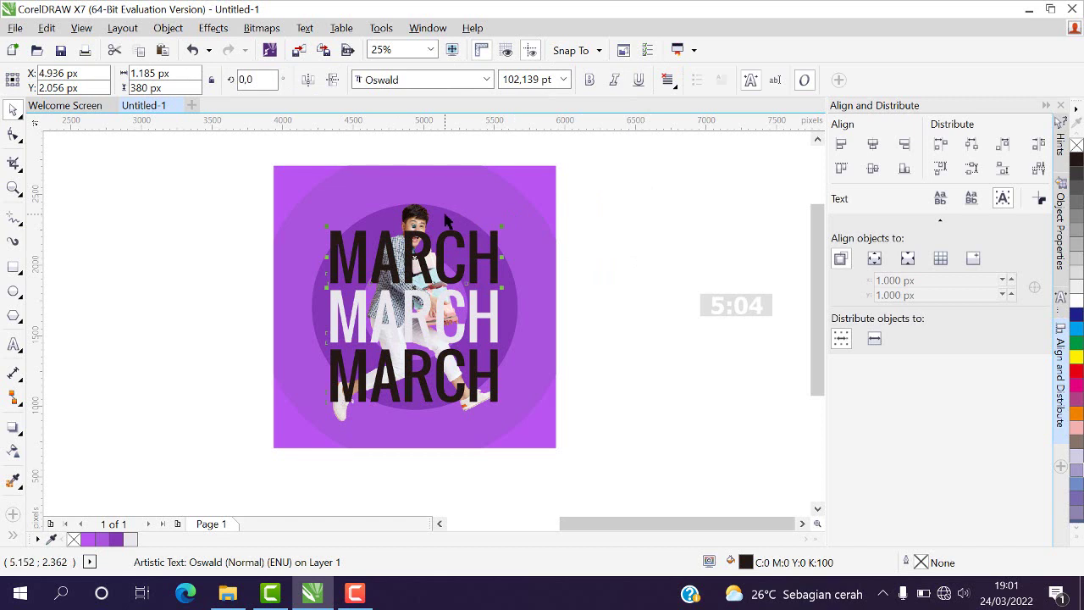
pyautogui.click(661, 240)
pyautogui.click(424, 262)
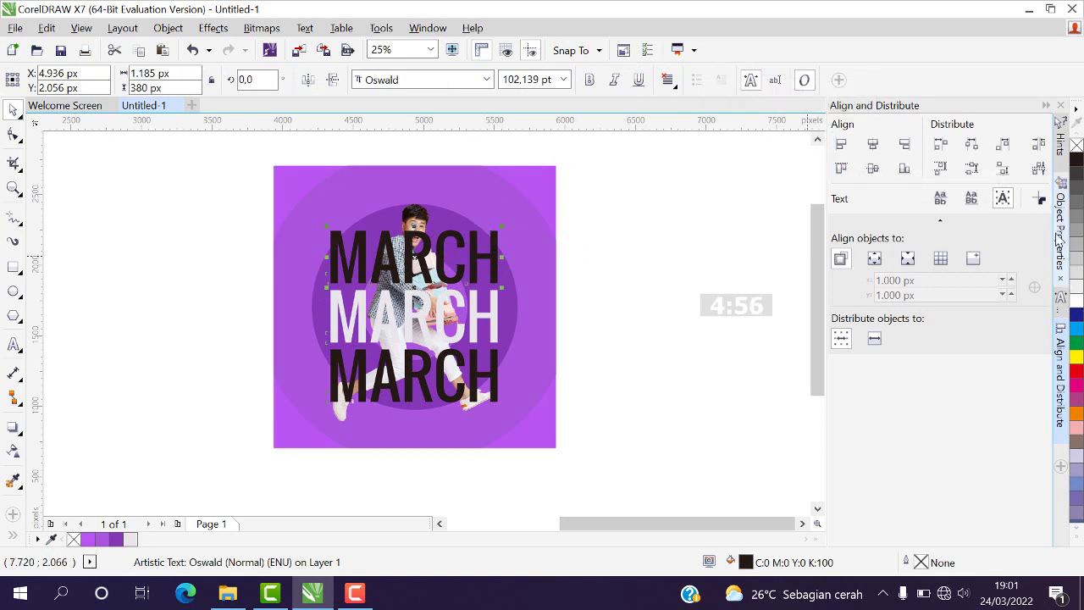
pyautogui.click(578, 256)
# - Remove the fill from the top MARCH line in its character properties
pyautogui.click(495, 258)
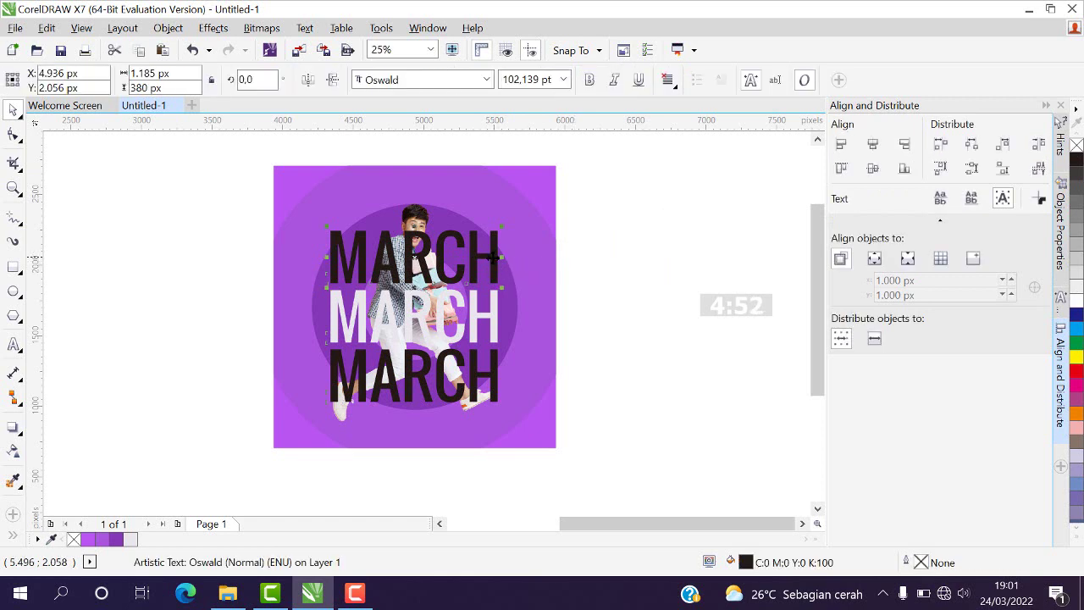
pyautogui.click(1060, 305)
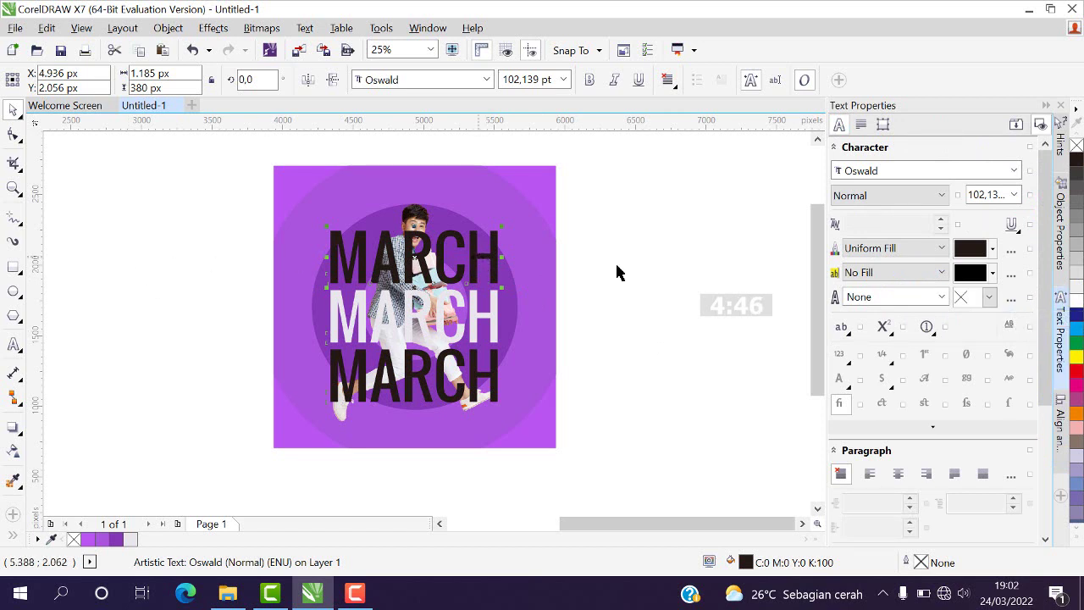
pyautogui.click(941, 272)
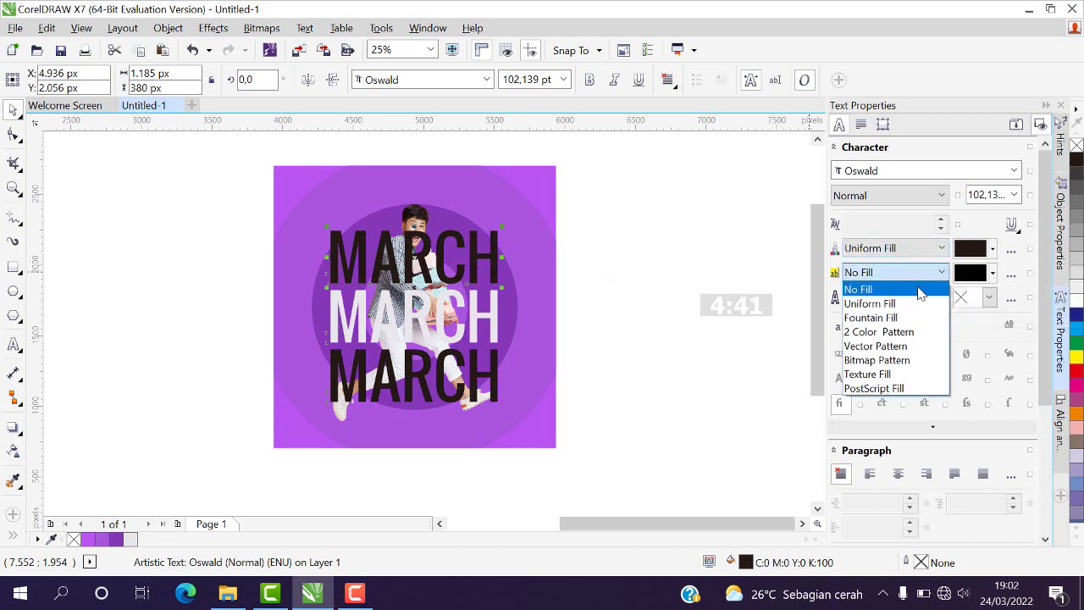
pyautogui.click(872, 290)
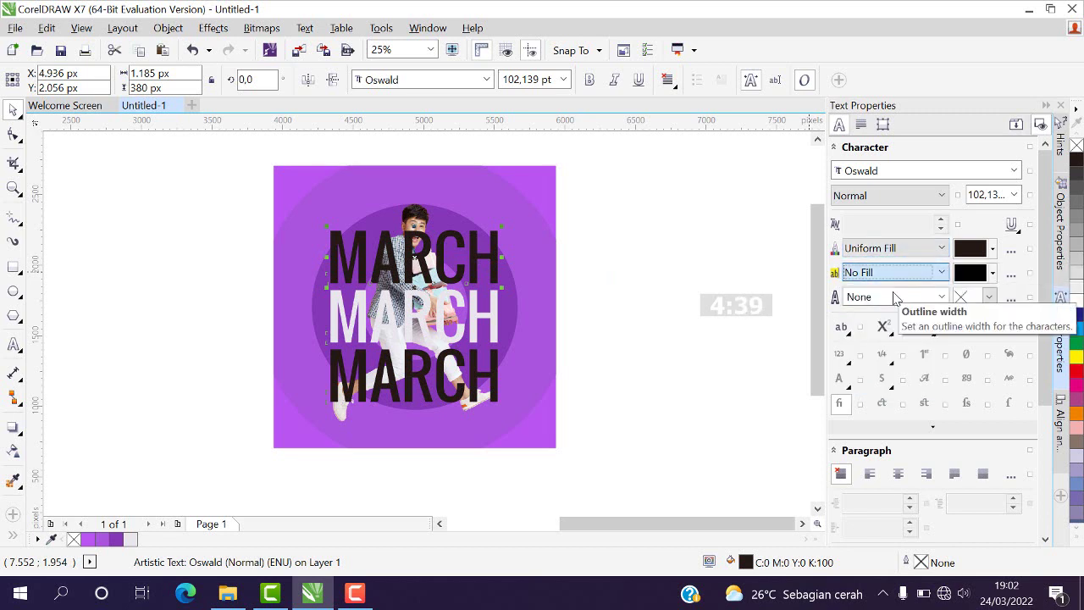
pyautogui.click(942, 248)
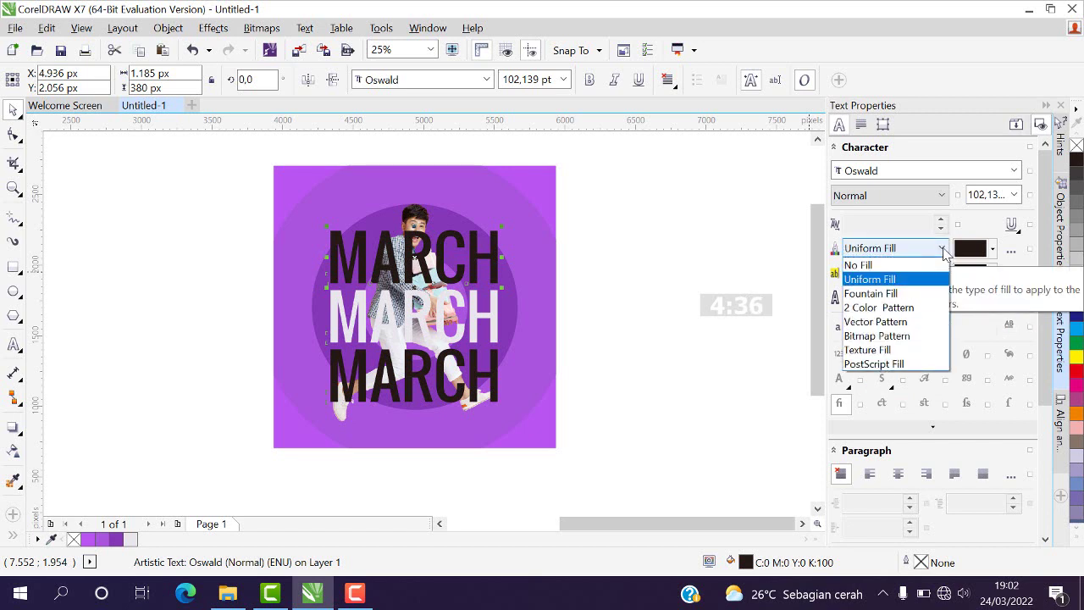
pyautogui.click(891, 270)
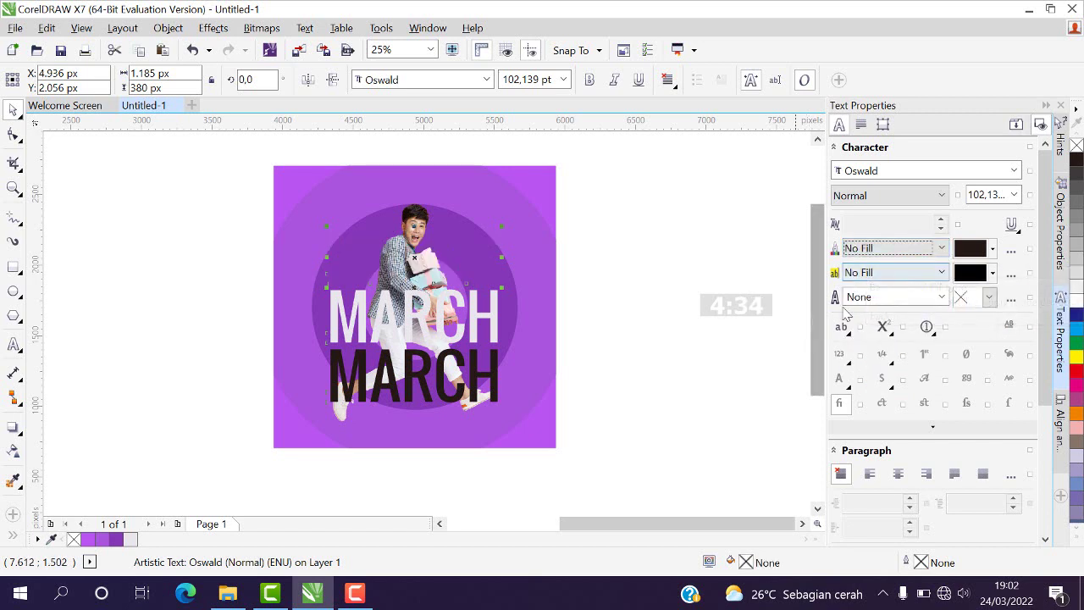
# - Give the top MARCH line an 8 px white outline
pyautogui.click(940, 297)
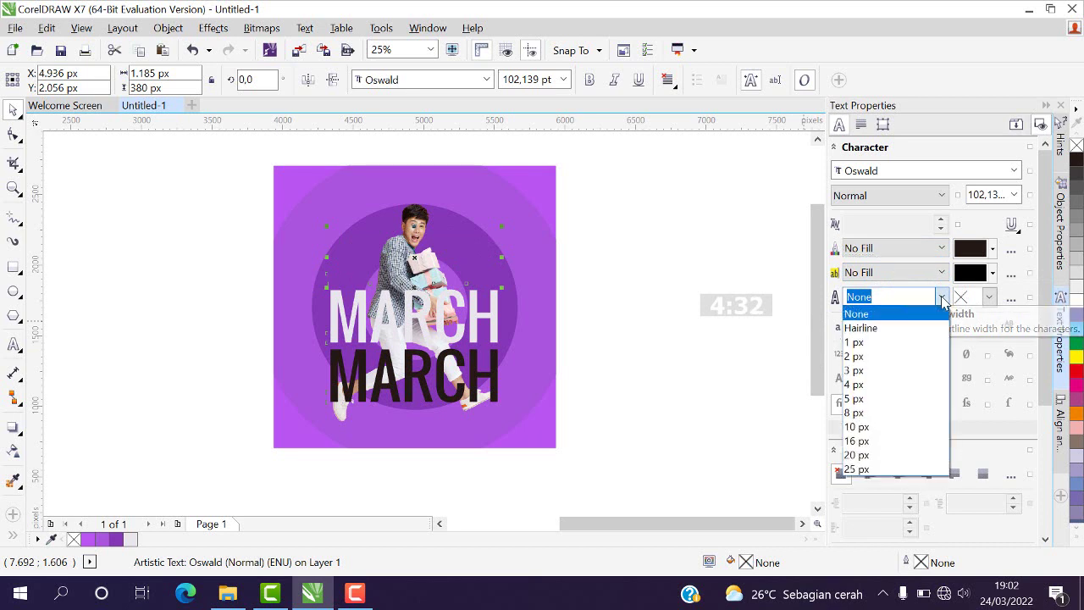
pyautogui.click(870, 389)
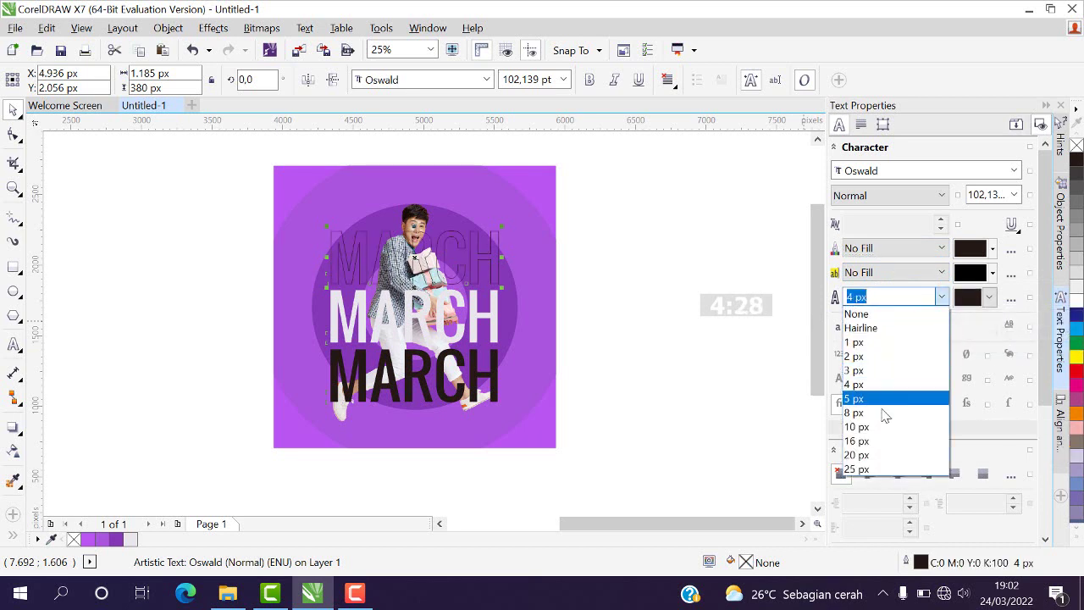
pyautogui.click(872, 409)
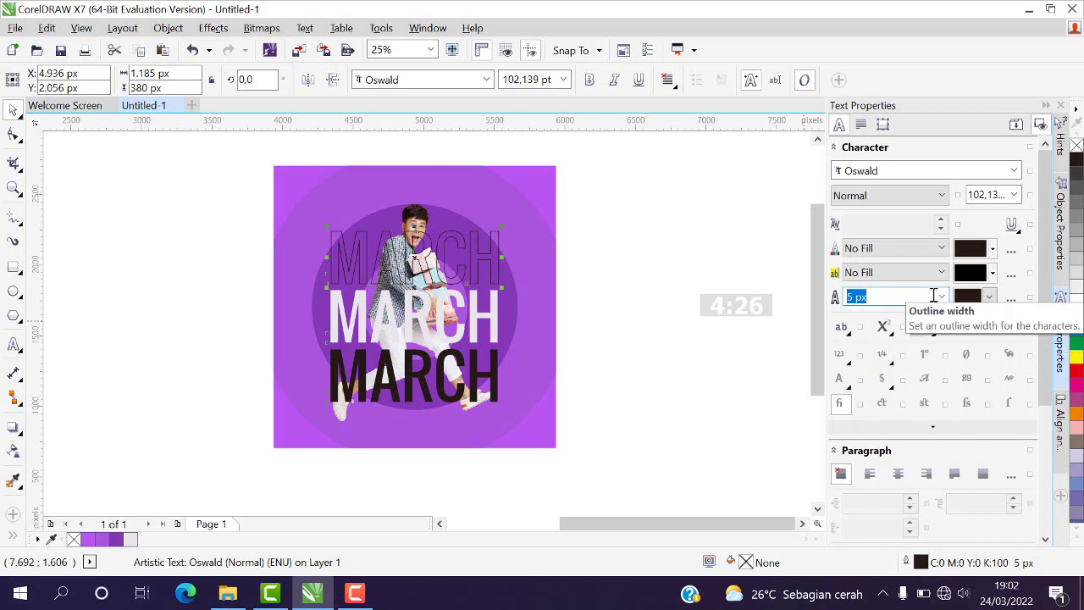
pyautogui.click(940, 297)
pyautogui.click(872, 412)
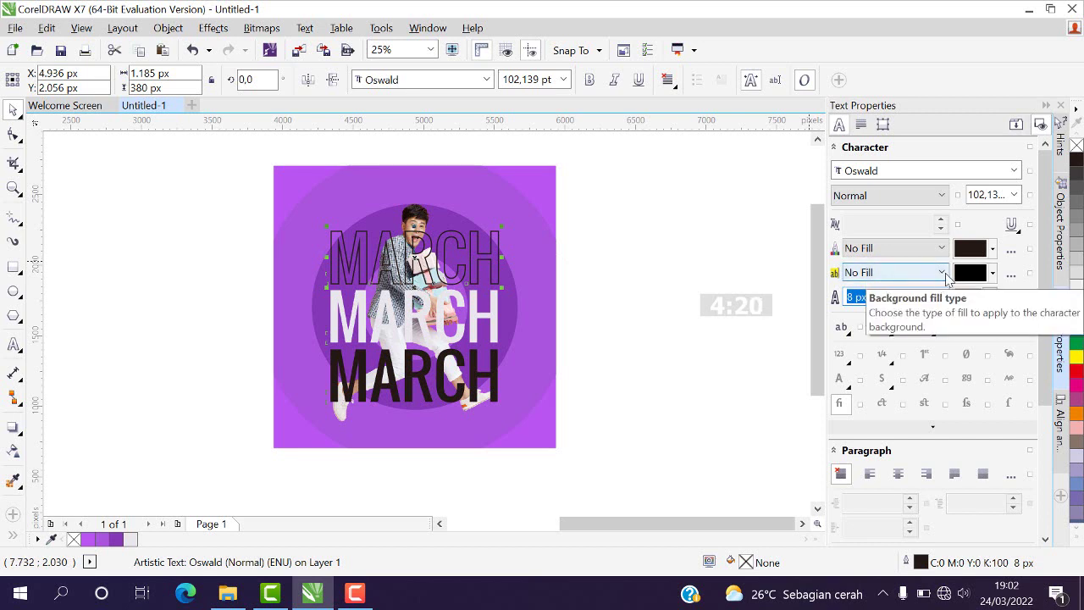
pyautogui.click(989, 296)
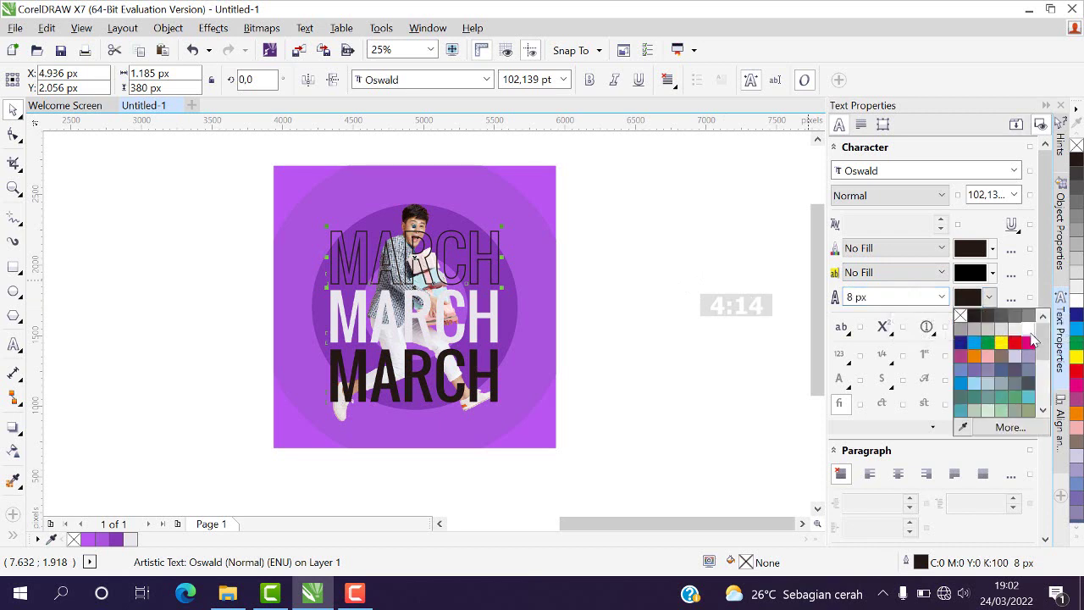
pyautogui.click(1029, 340)
pyautogui.click(612, 283)
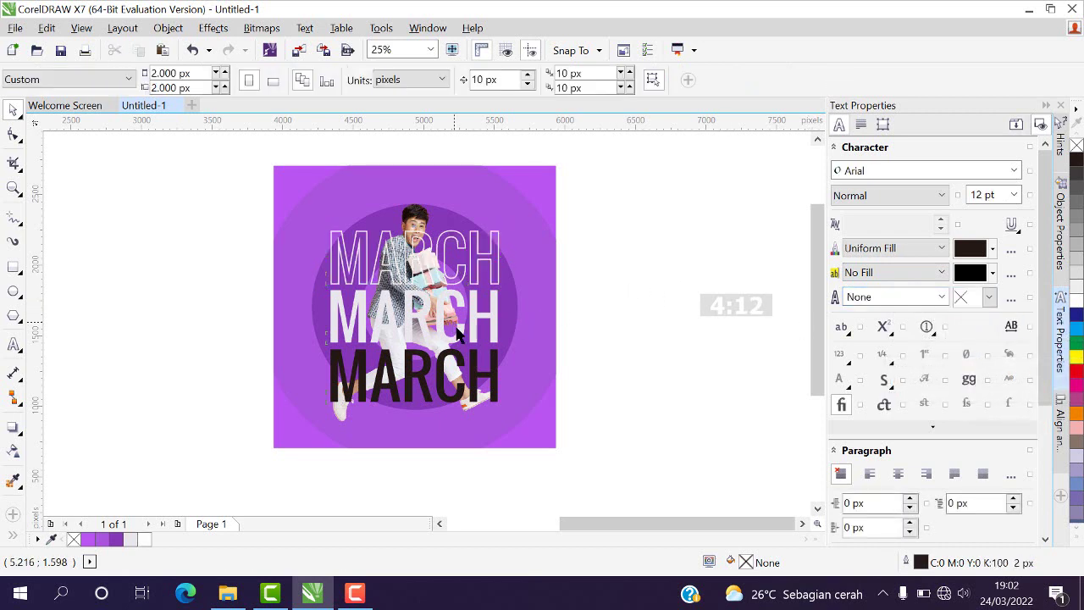
# - Remove the fill from the bottom MARCH line and give it a 10 px white outline
pyautogui.click(463, 370)
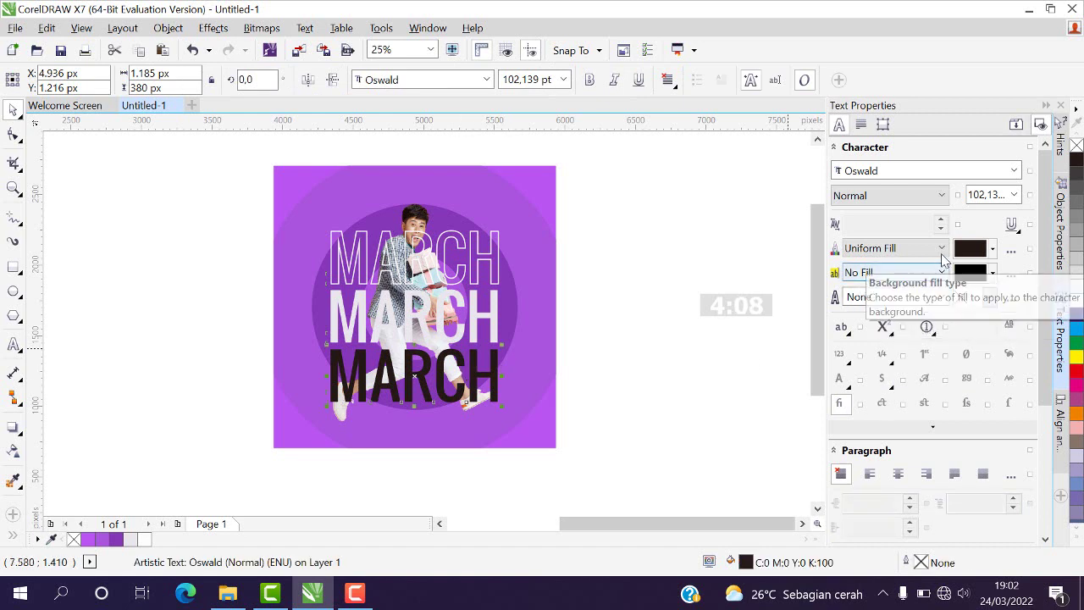
pyautogui.click(942, 248)
pyautogui.click(872, 263)
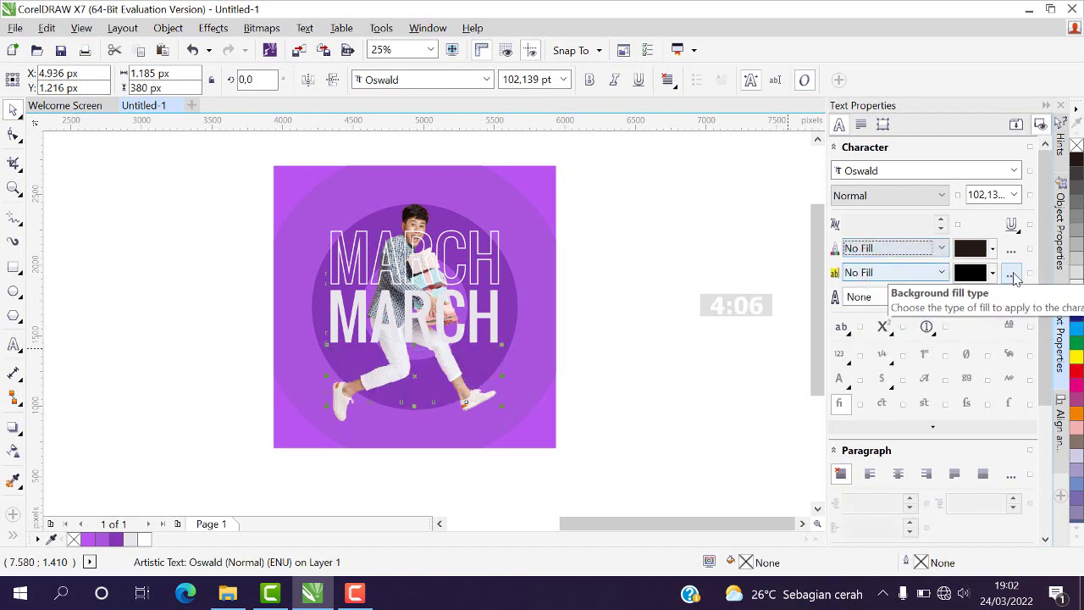
pyautogui.click(941, 296)
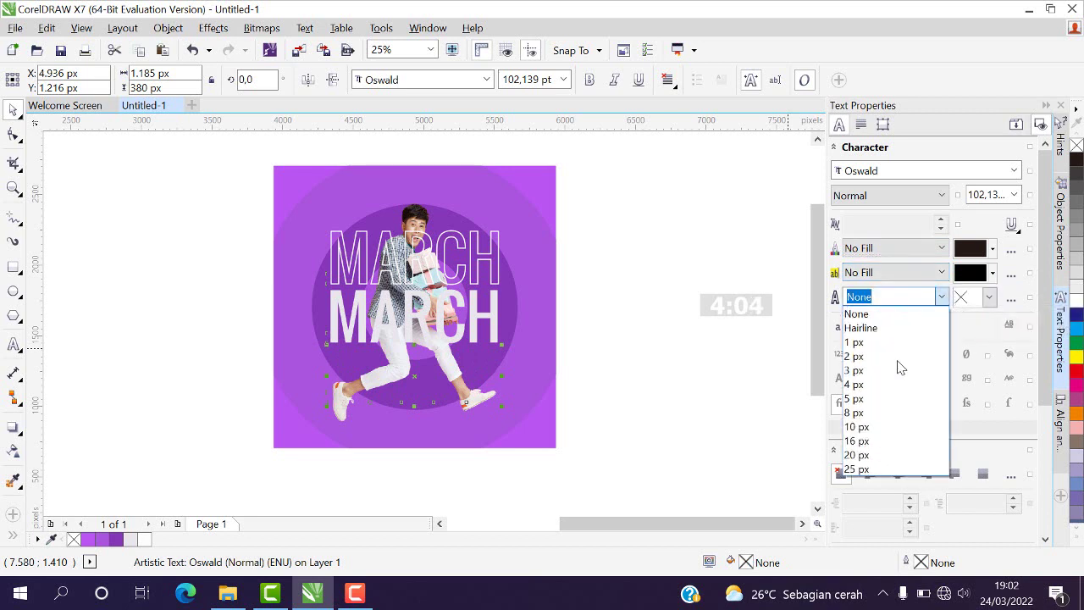
pyautogui.click(860, 426)
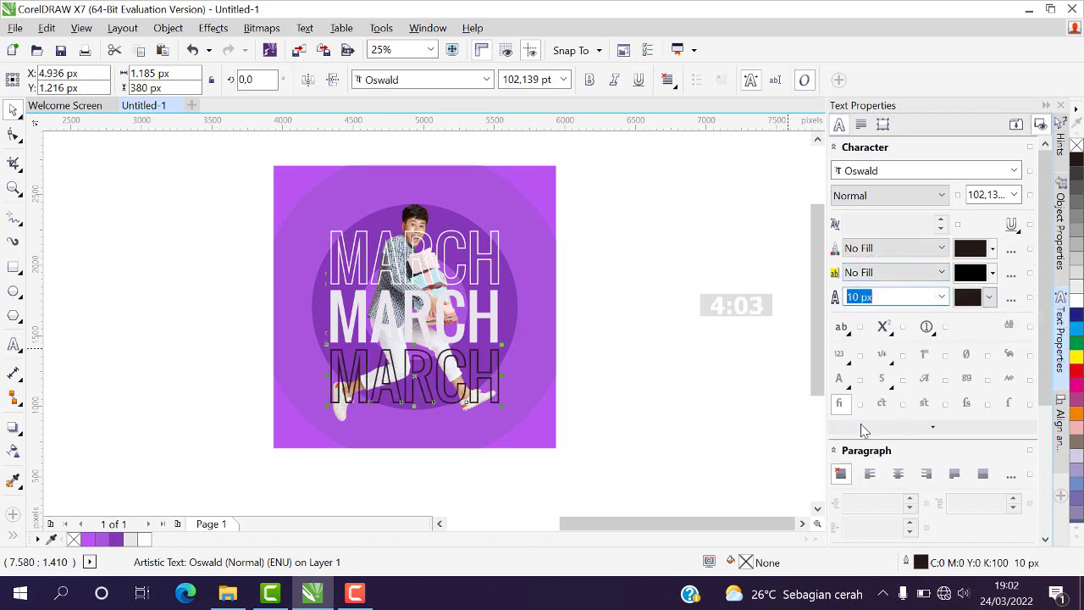
pyautogui.click(988, 297)
pyautogui.click(1034, 343)
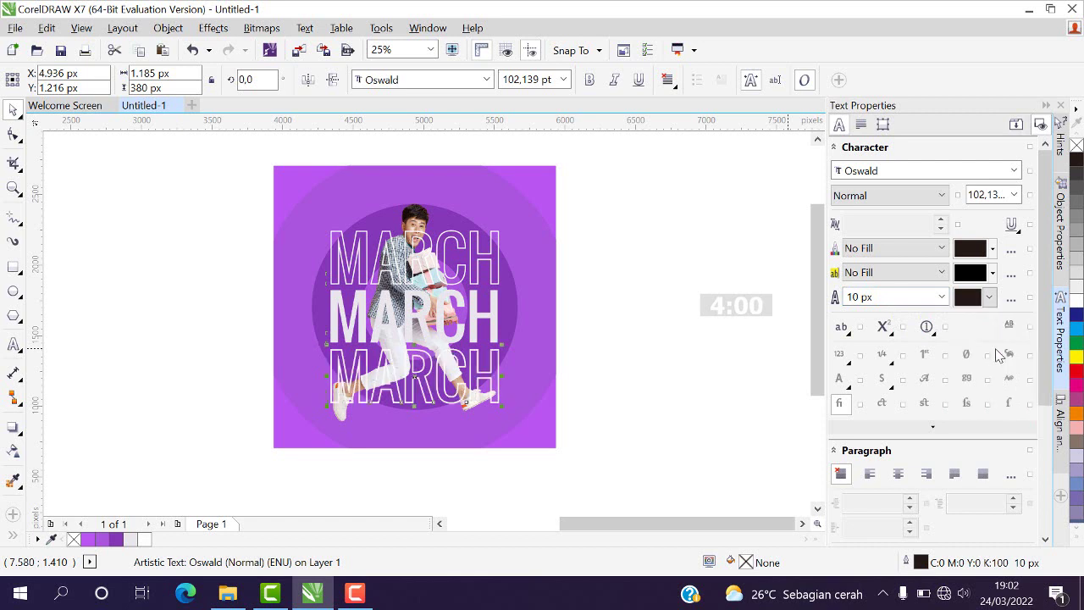
pyautogui.click(603, 252)
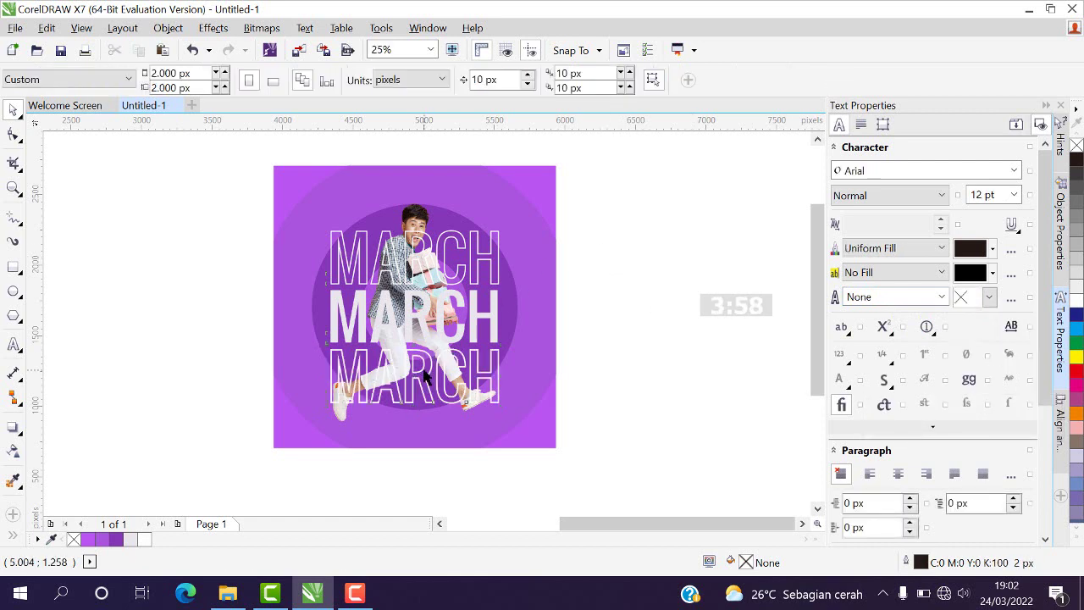
# - Bring the running man image to the front of the layer, over the three MARCH lines
pyautogui.click(464, 321)
pyautogui.click(450, 268)
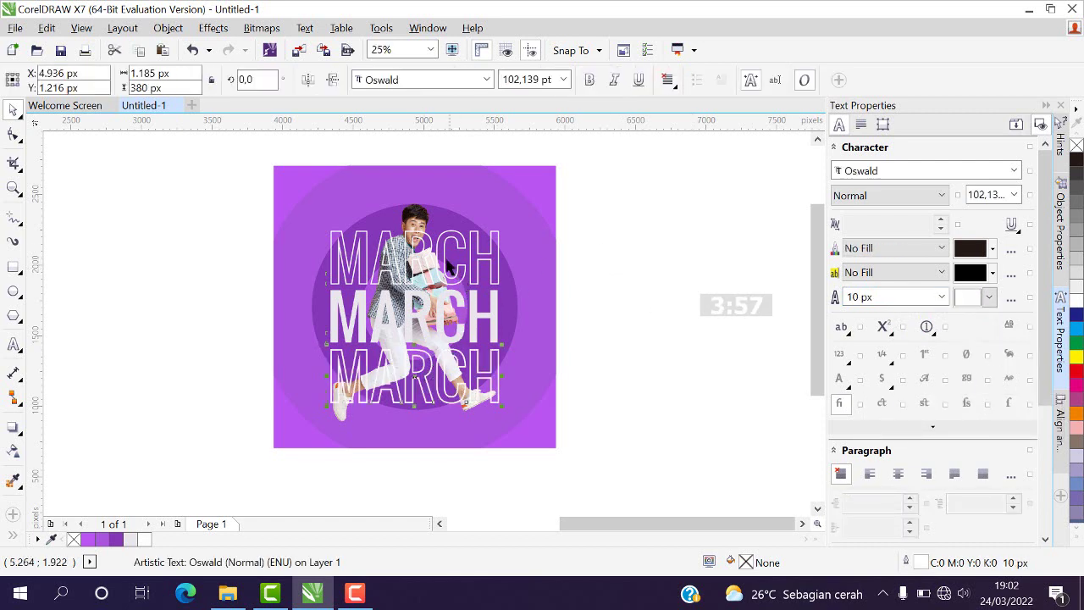
pyautogui.click(416, 222)
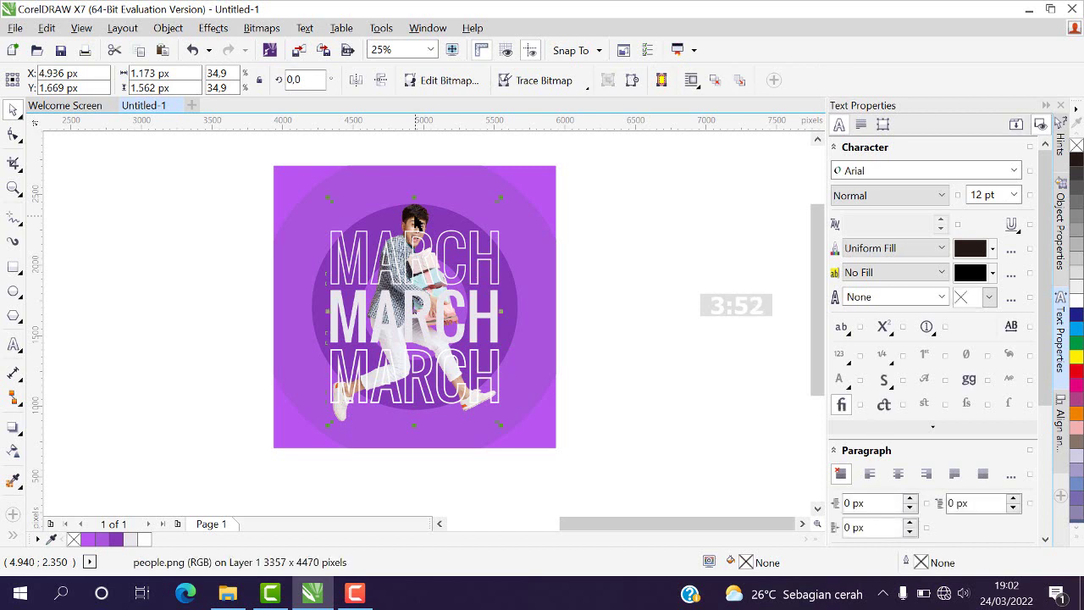
pyautogui.click(720, 85)
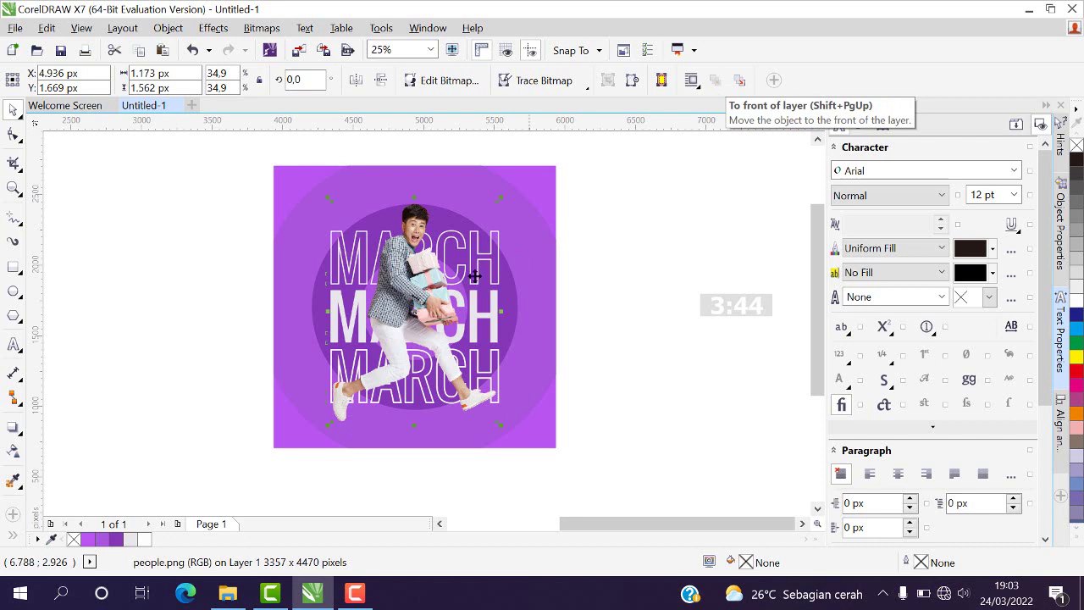
pyautogui.click(739, 81)
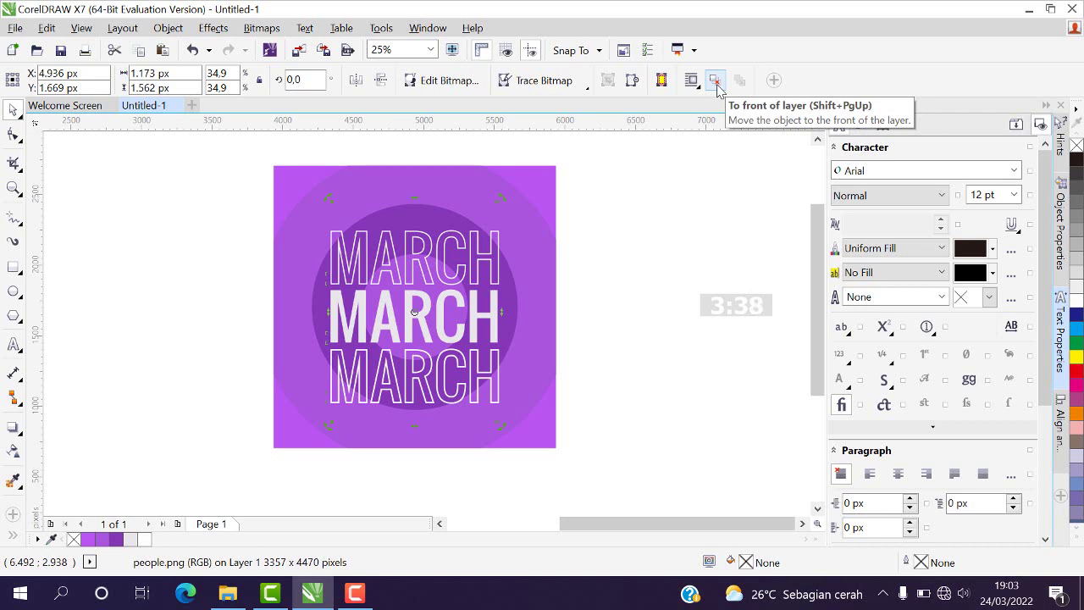
pyautogui.click(716, 82)
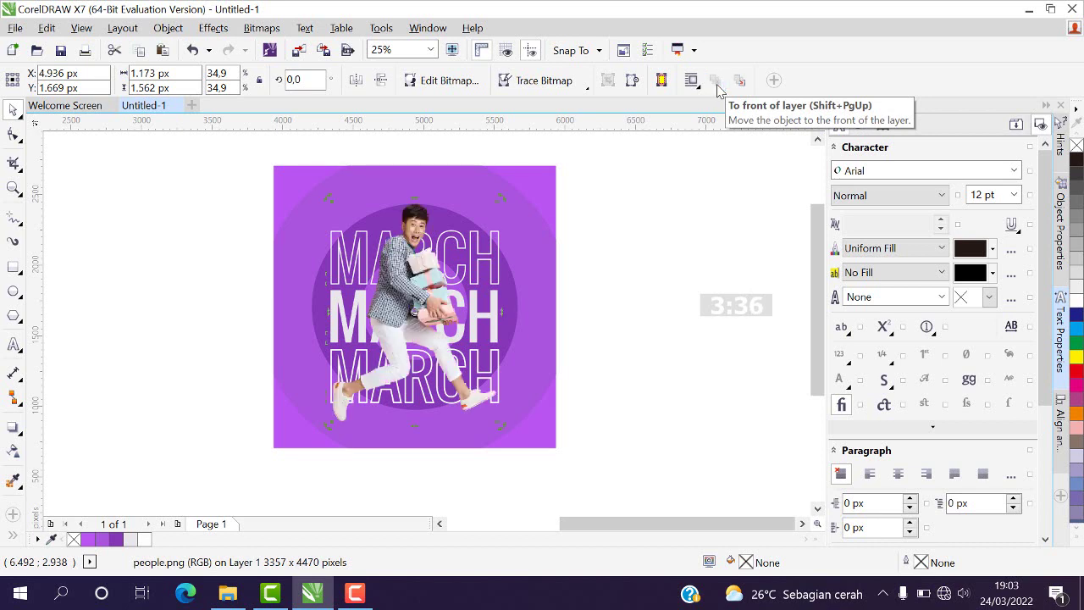
pyautogui.click(705, 162)
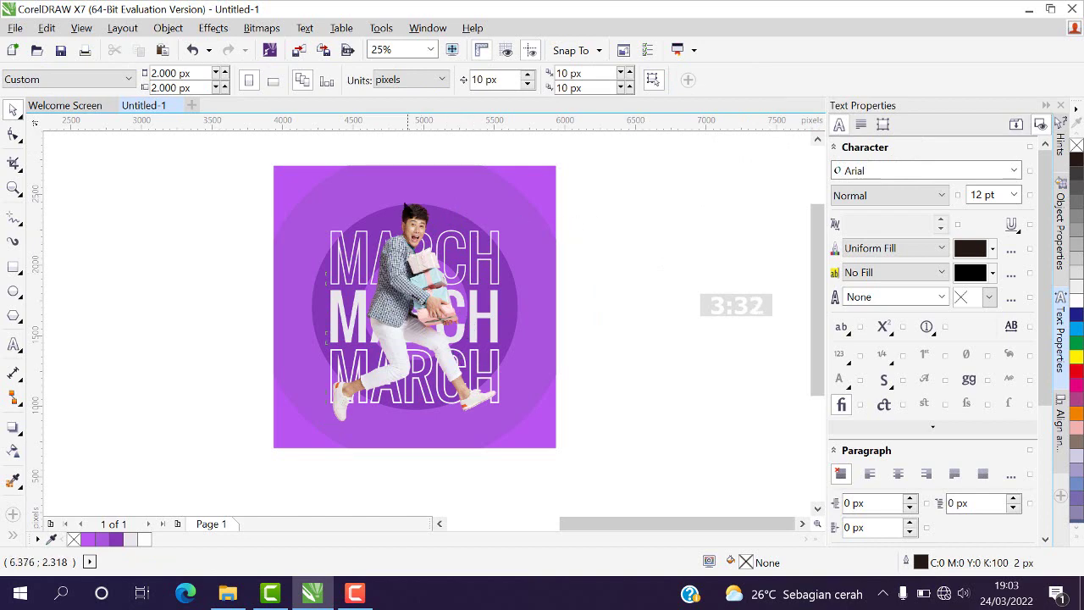
# - Add the artistic text "Welcome to" above the top MARCH line, beside the man's head
pyautogui.scroll(2, 404, 203)
pyautogui.scroll(-2, 405, 205)
pyautogui.click(13, 344)
pyautogui.click(337, 198)
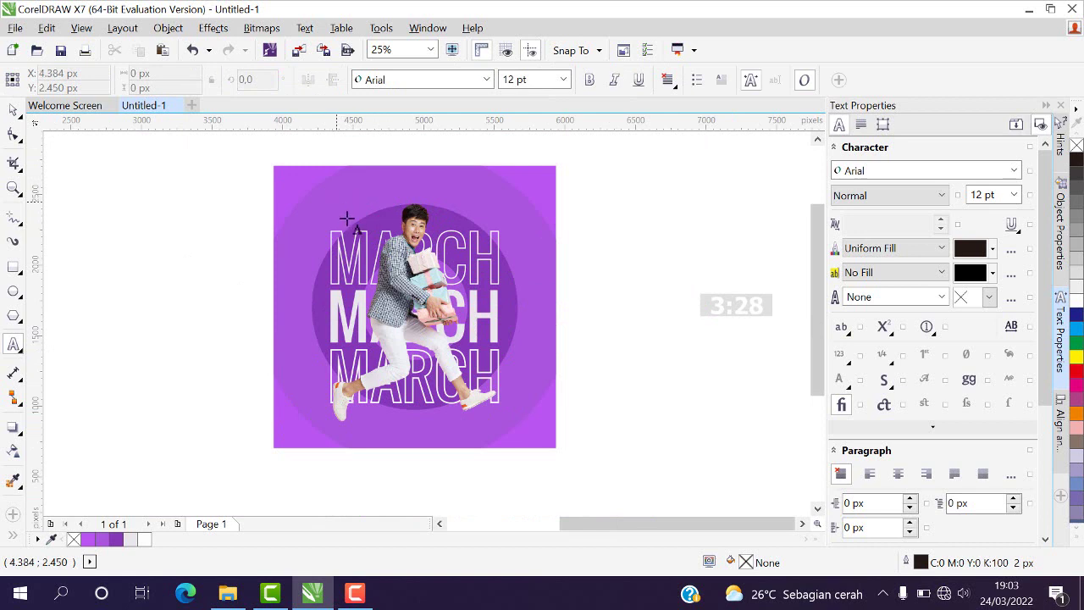
pyautogui.write('Welcome to')
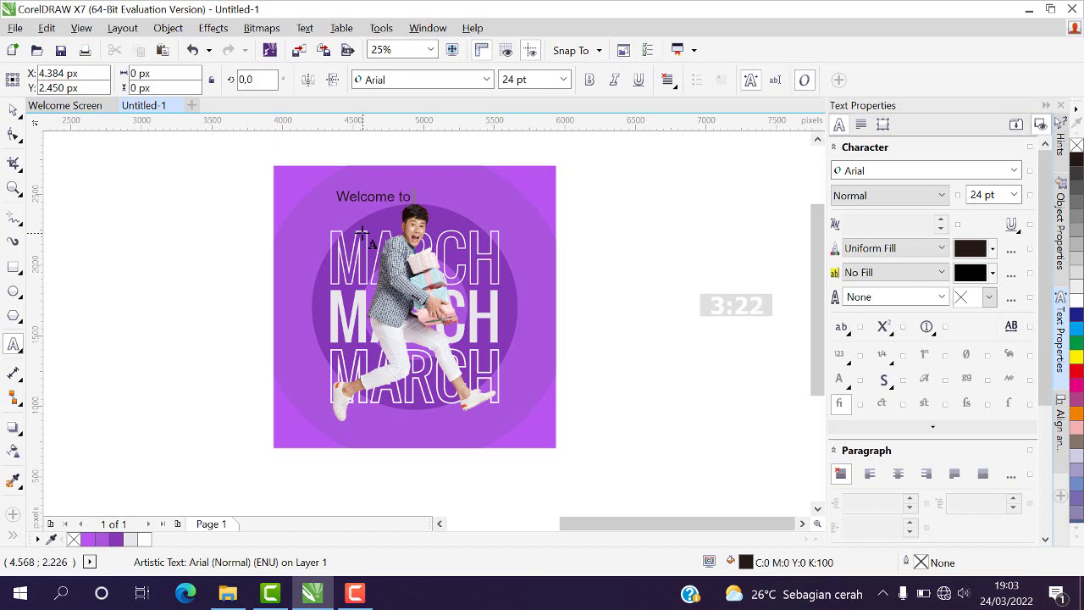
pyautogui.hotkey('ctrl', 'space')
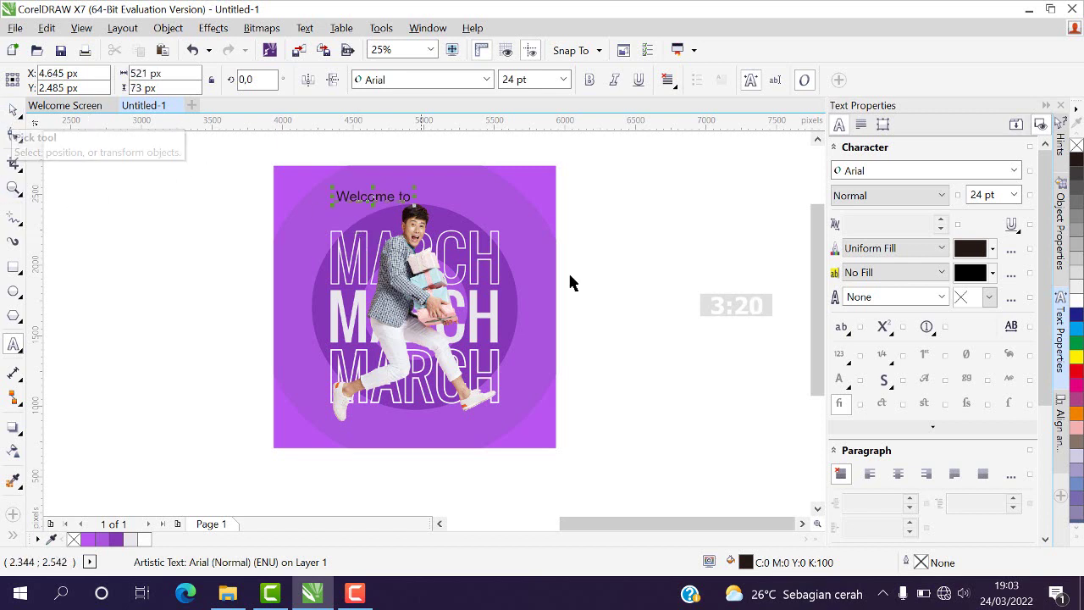
pyautogui.click(395, 83)
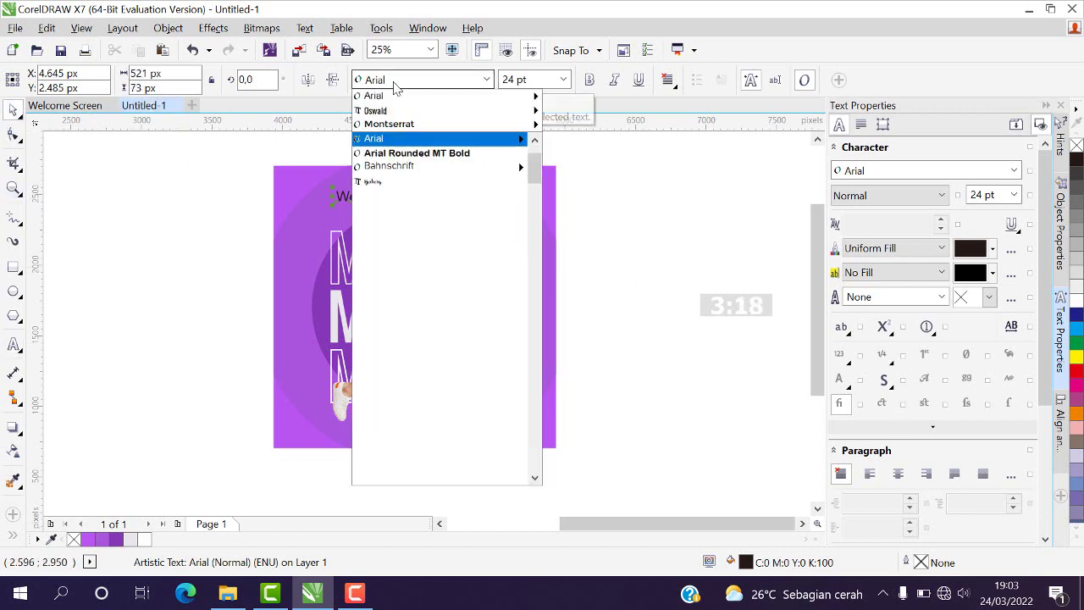
pyautogui.write('m')
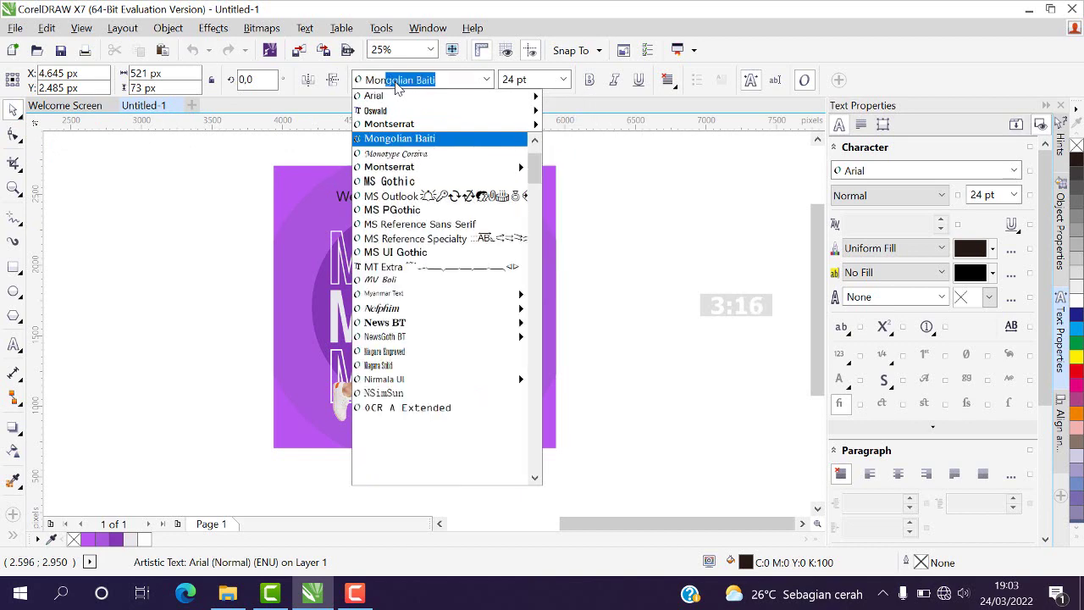
pyautogui.click(411, 177)
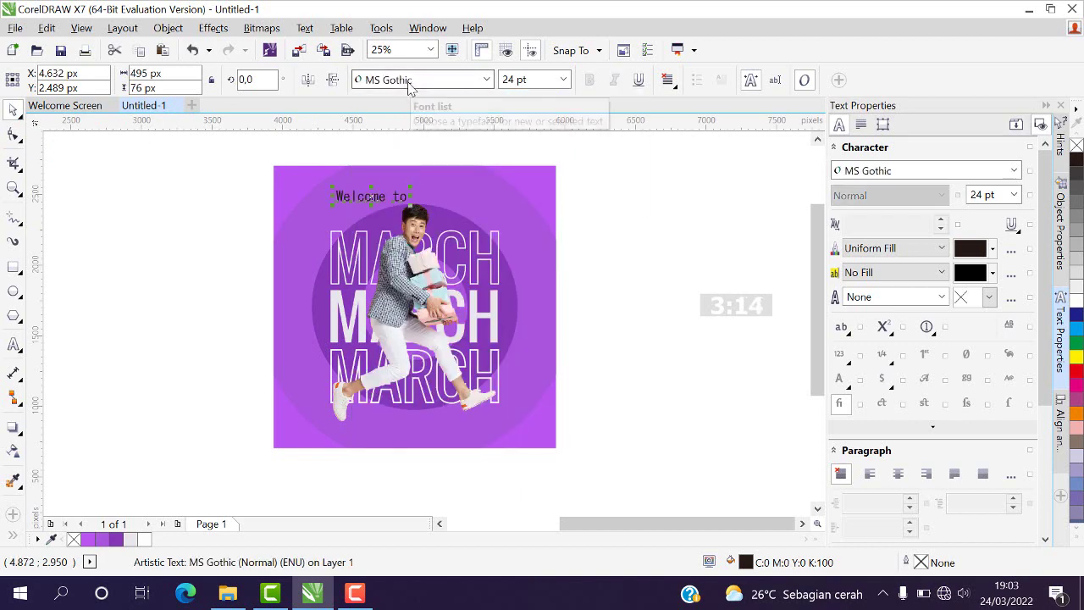
# - Set the "Welcome to" text in Montserrat and fill it with white
pyautogui.click(413, 79)
pyautogui.moveTo(417, 125)
pyautogui.write('m')
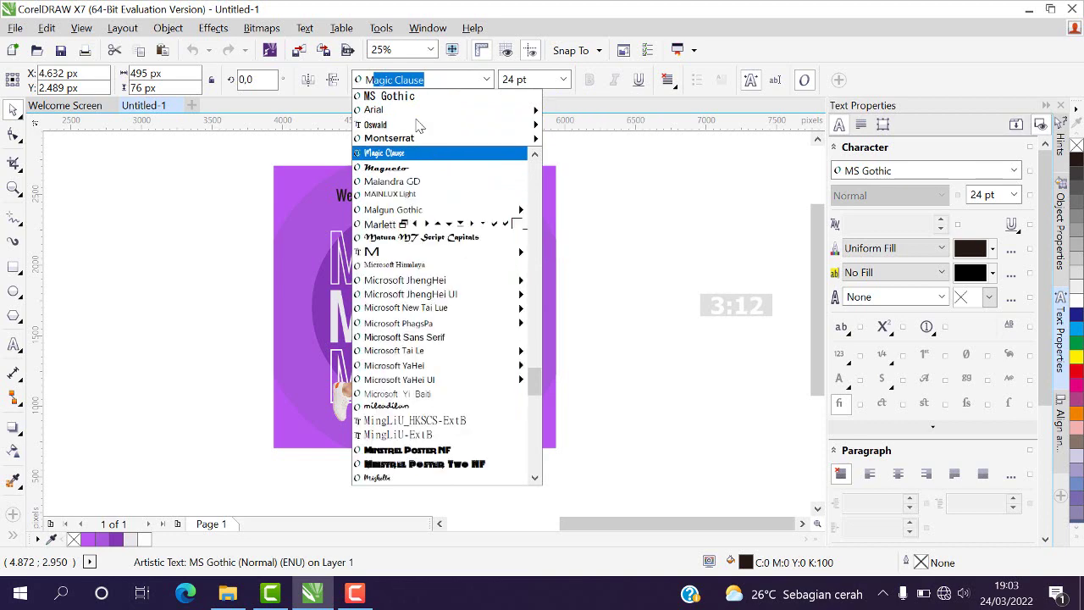
pyautogui.click(411, 138)
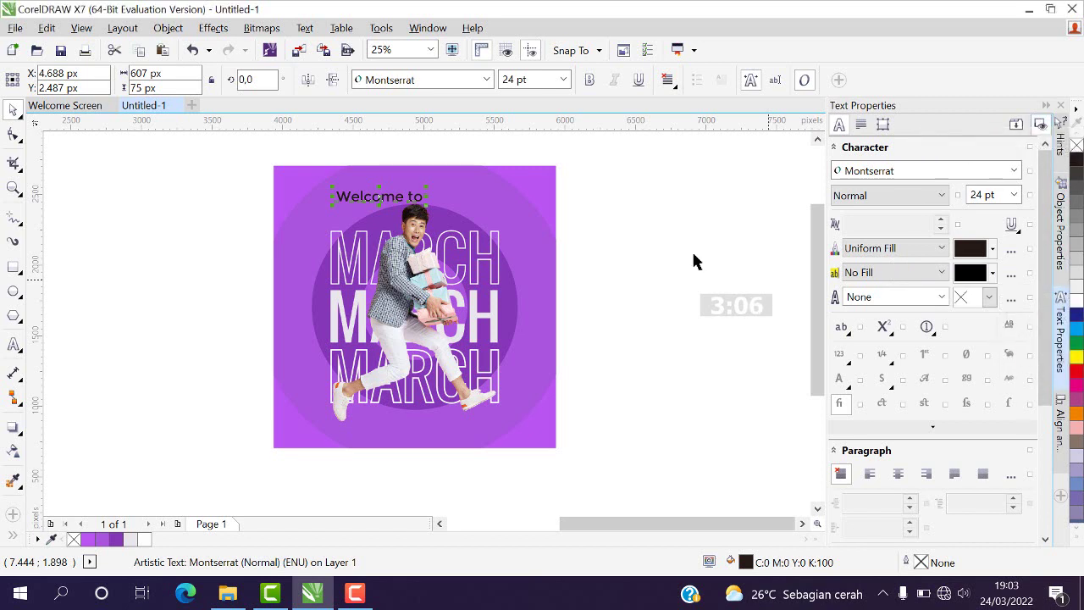
pyautogui.click(97, 208)
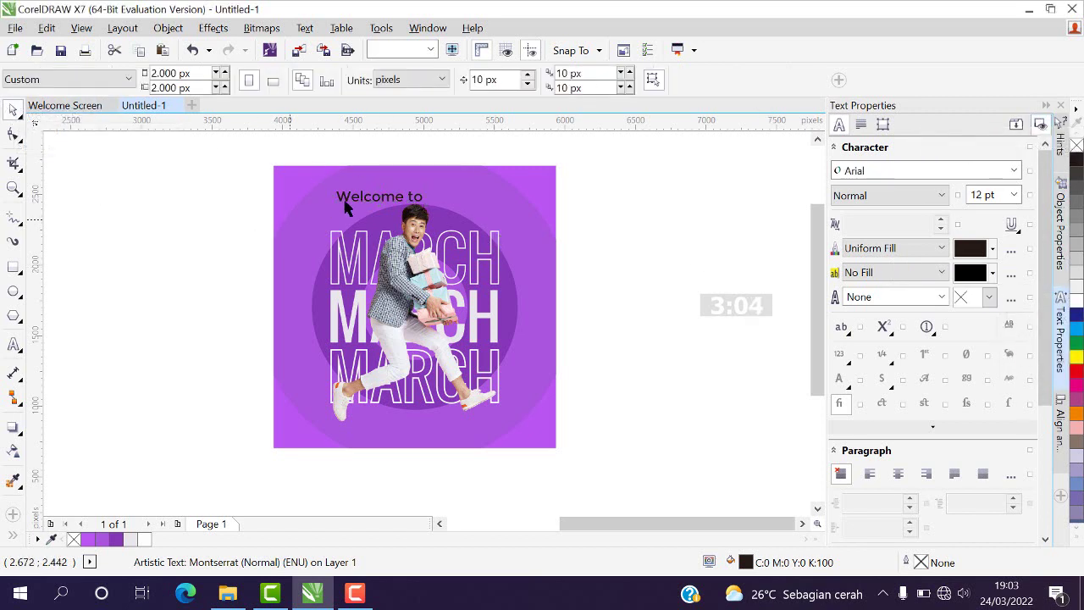
pyautogui.click(341, 197)
pyautogui.click(140, 539)
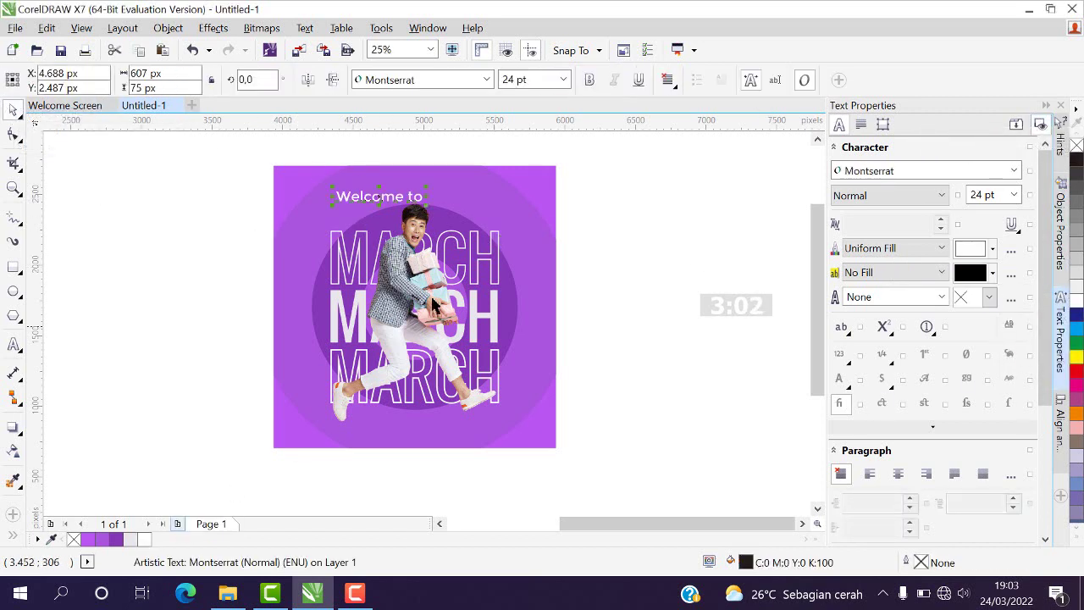
pyautogui.scroll(2, 376, 195)
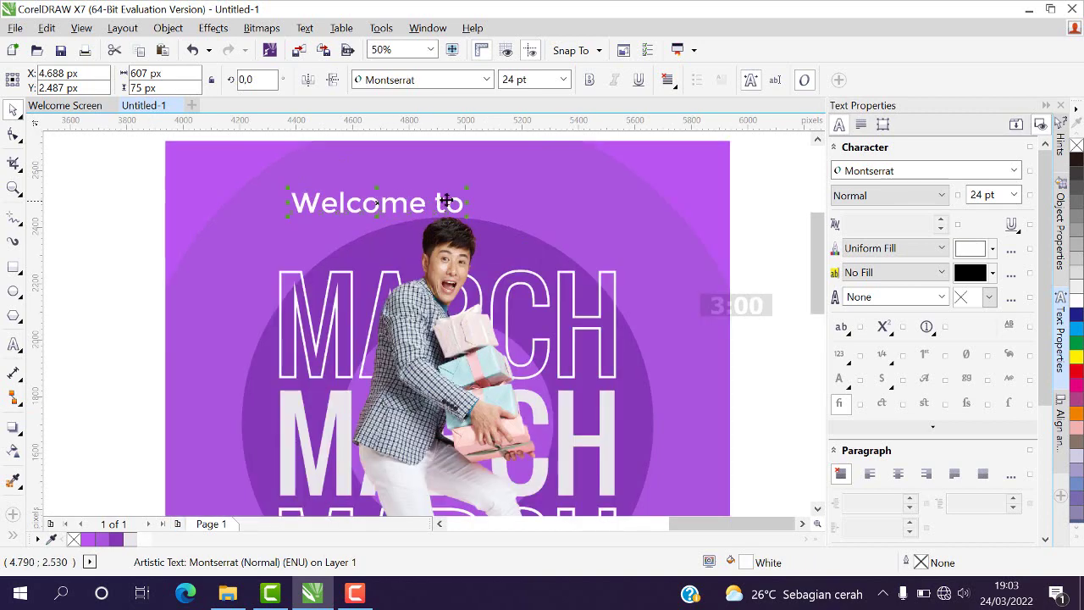
# - Shrink the "Welcome to" text and place it just above the top MARCH line, aligned with that line's left edge
pyautogui.moveTo(465, 190); pyautogui.dragTo(375, 246)
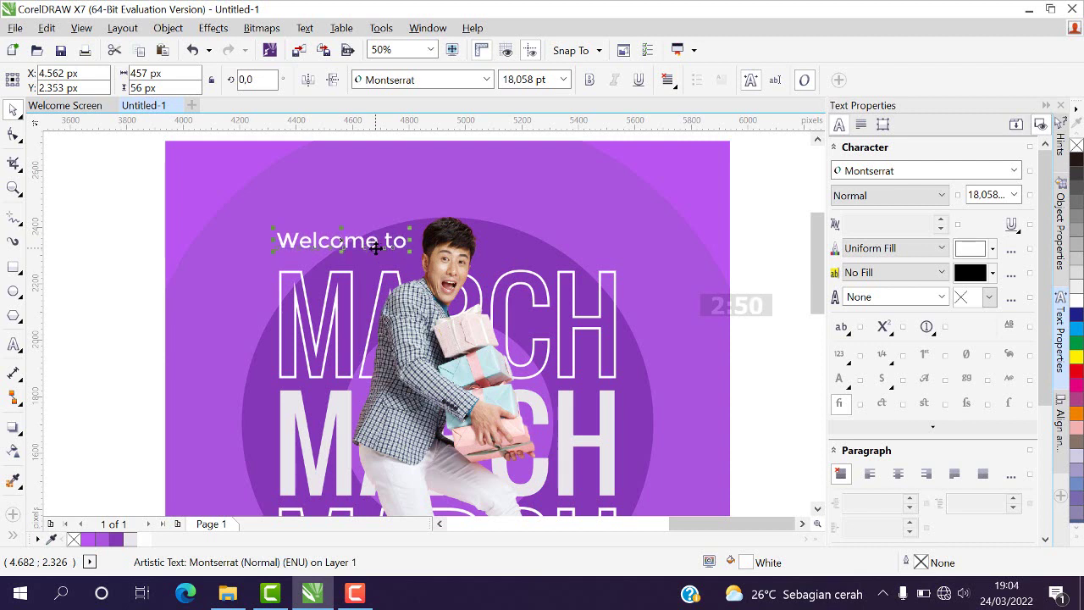
pyautogui.press('Right')
pyautogui.press('Down')
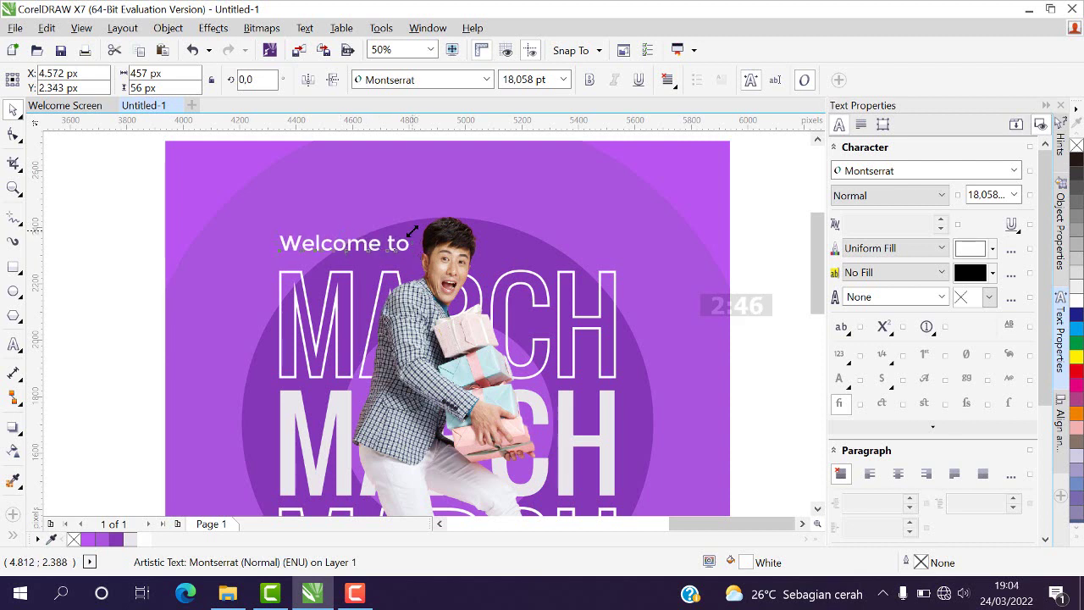
pyautogui.moveTo(411, 231); pyautogui.dragTo(397, 230)
pyautogui.click(75, 237)
pyautogui.scroll(-4, 418, 269)
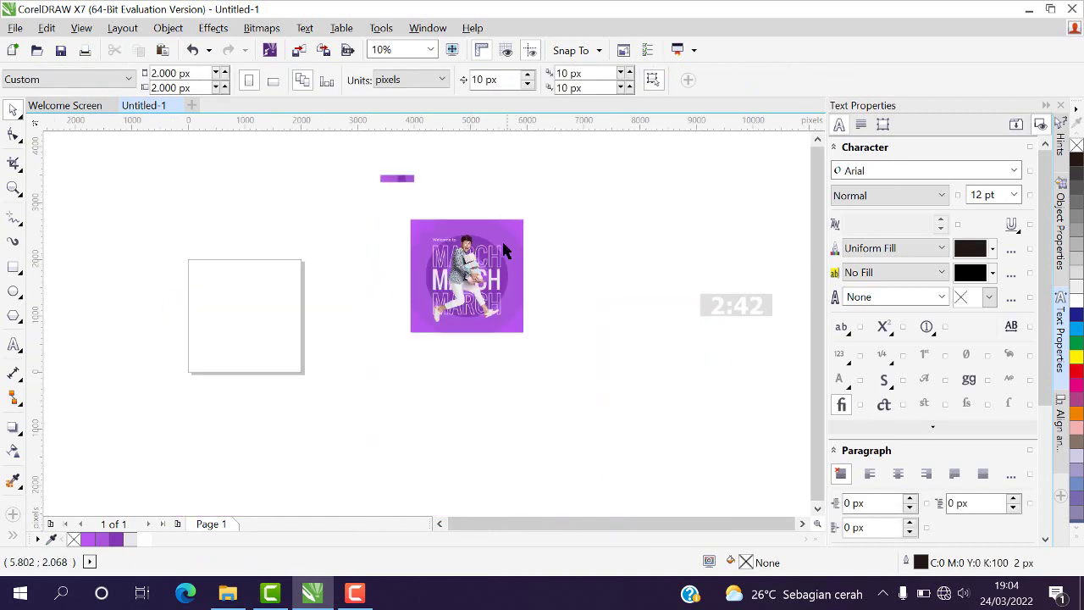
# - Draw a rectangle about 2000 × 630 px across the poster's bottom and fill it with the dark purple (#8437B7) sampled from the dark circle
pyautogui.scroll(2, 503, 244)
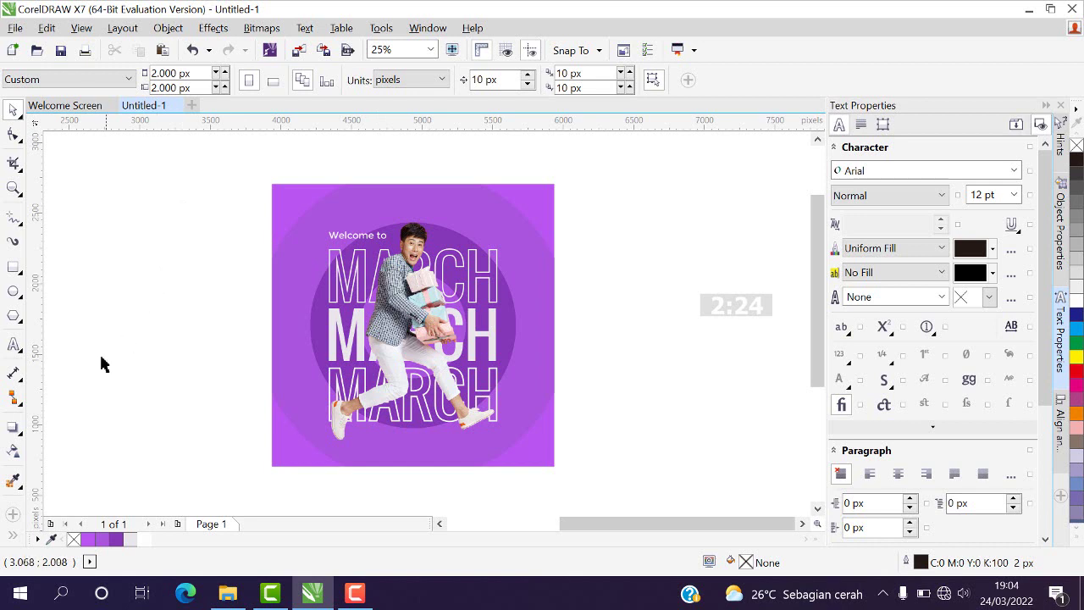
pyautogui.click(13, 266)
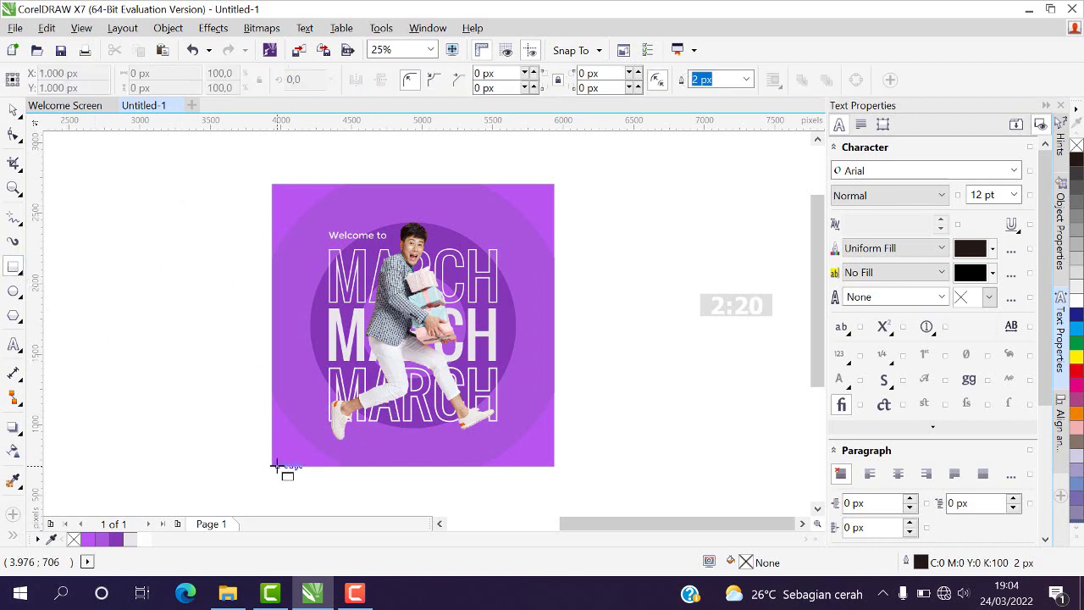
pyautogui.moveTo(271, 466); pyautogui.dragTo(552, 376)
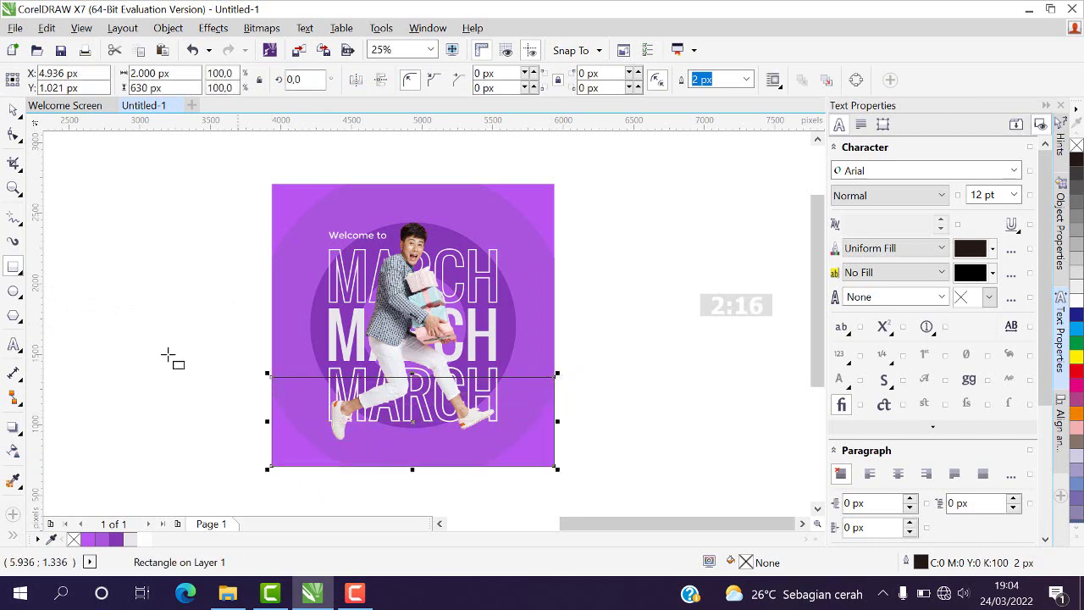
pyautogui.click(13, 481)
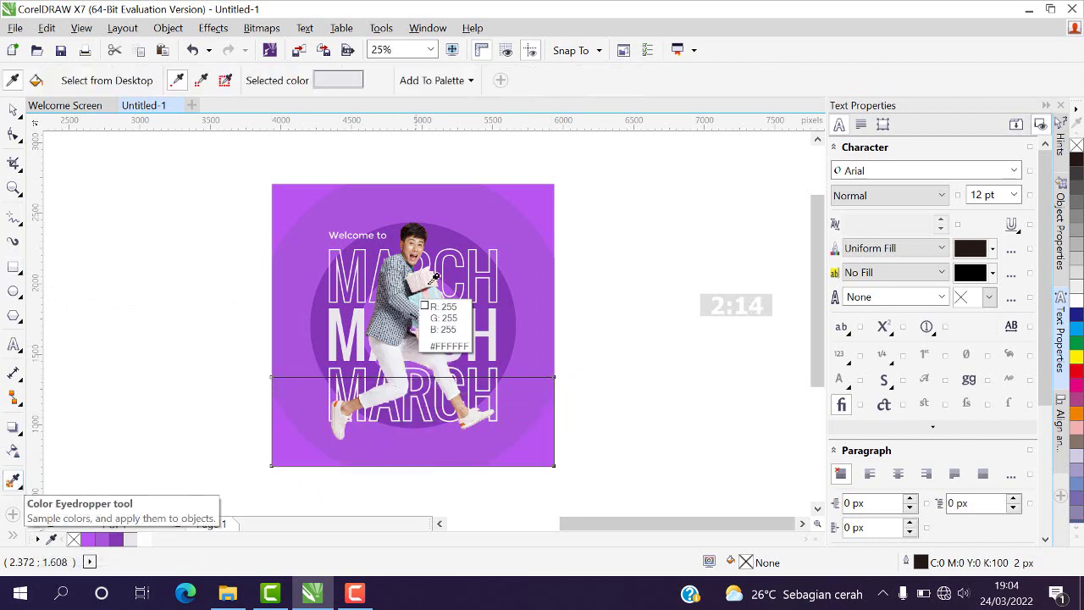
pyautogui.click(447, 240)
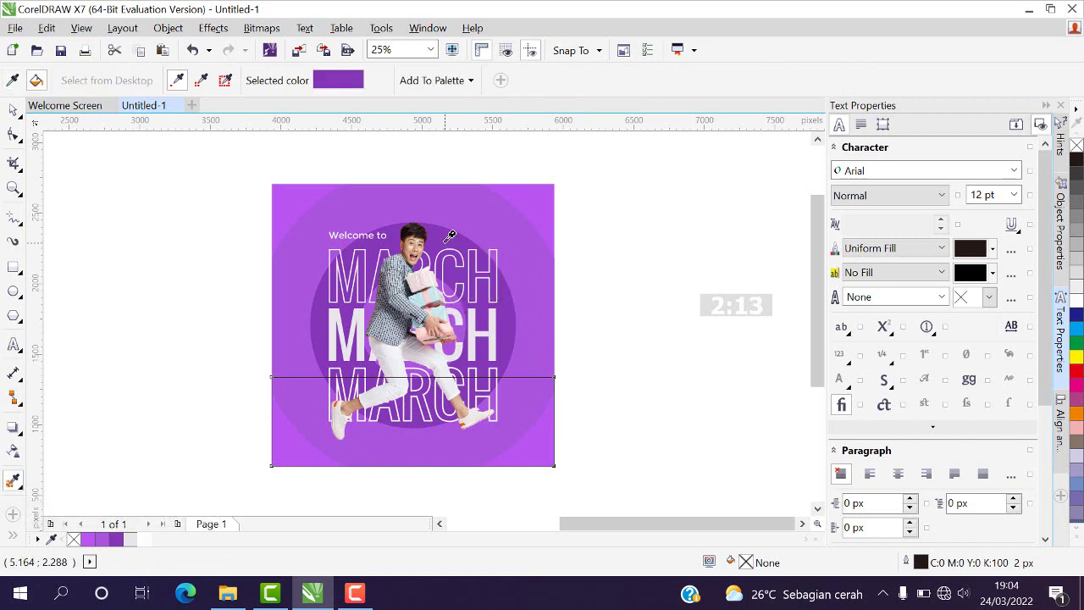
pyautogui.click(370, 441)
# - Remove the outline from the dark purple rectangle
pyautogui.click(13, 110)
pyautogui.click(698, 80)
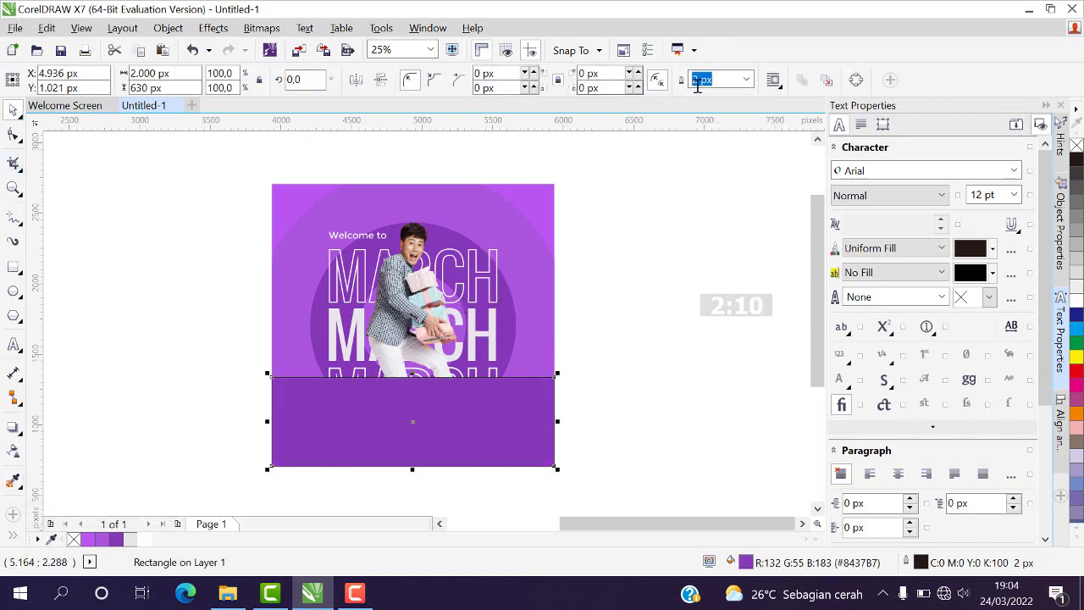
pyautogui.click(746, 79)
pyautogui.click(704, 89)
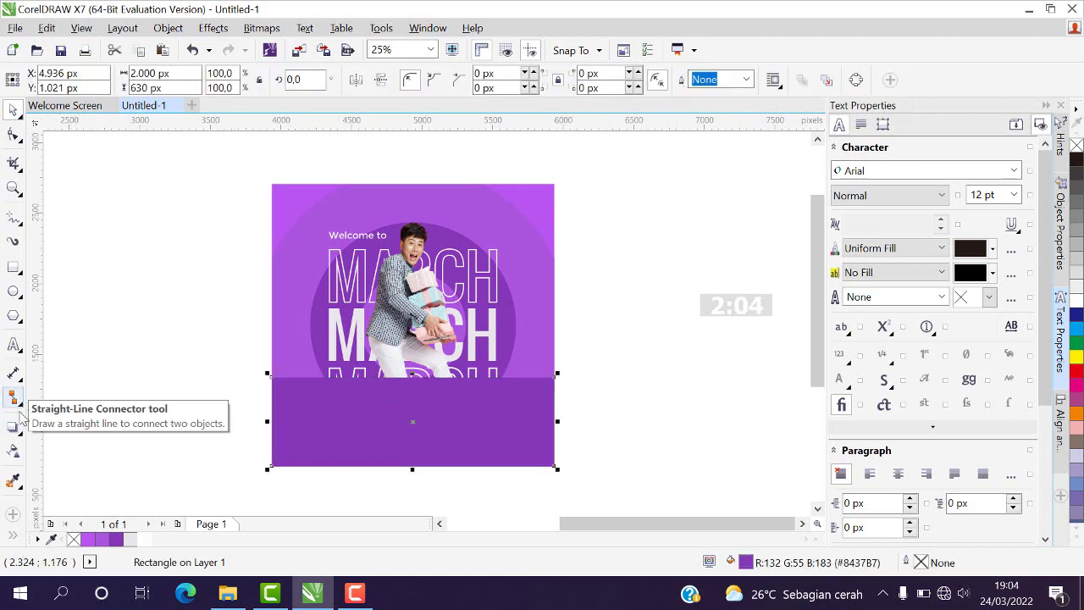
# - Apply a vertical linear transparency to the dark purple rectangle, fading out toward its upper edge
pyautogui.click(12, 451)
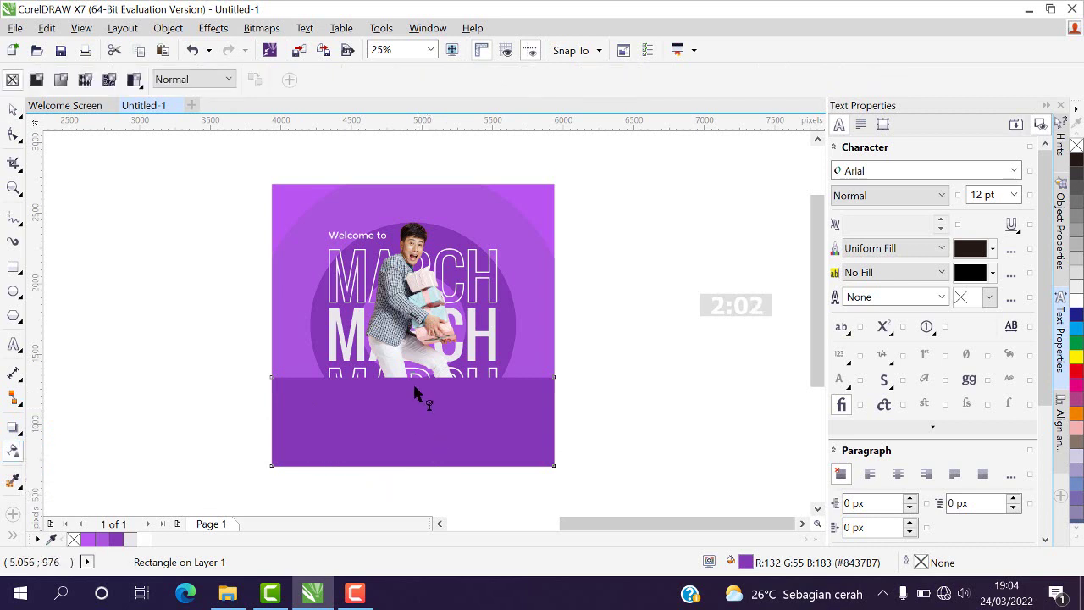
pyautogui.moveTo(417, 373); pyautogui.dragTo(428, 426)
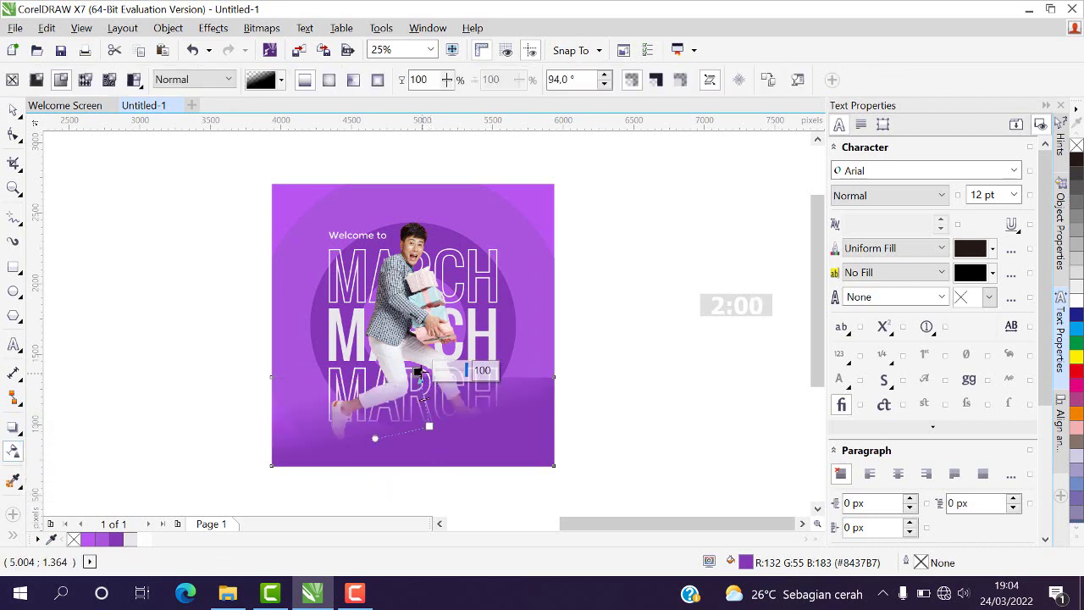
pyautogui.moveTo(417, 372); pyautogui.dragTo(428, 382)
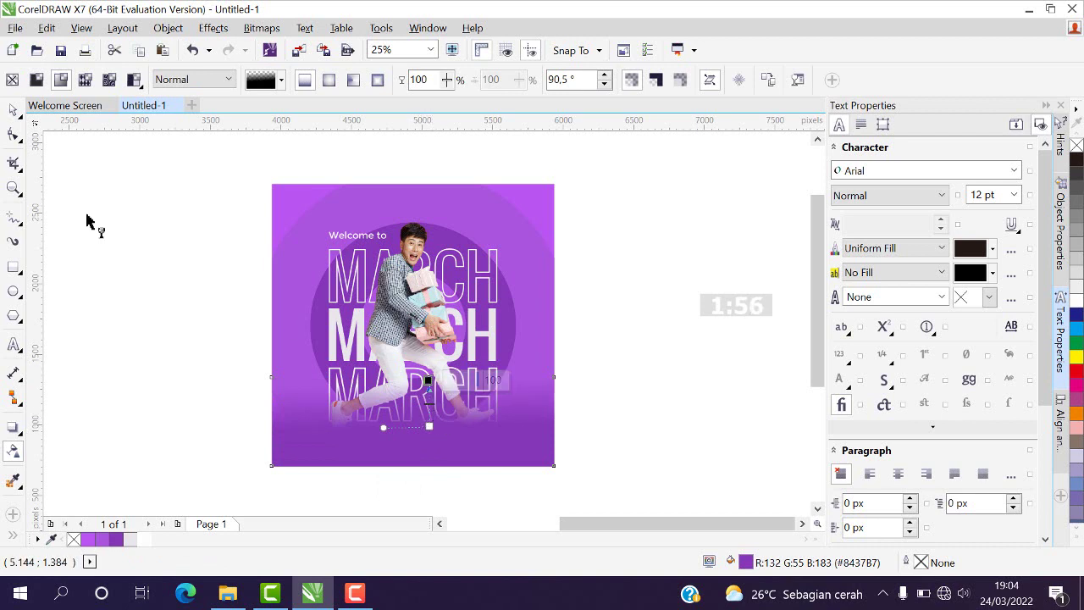
# - Realign the faded rectangle with the poster's bottom edge and stretch it upward to a height of 1000 px
pyautogui.click(13, 111)
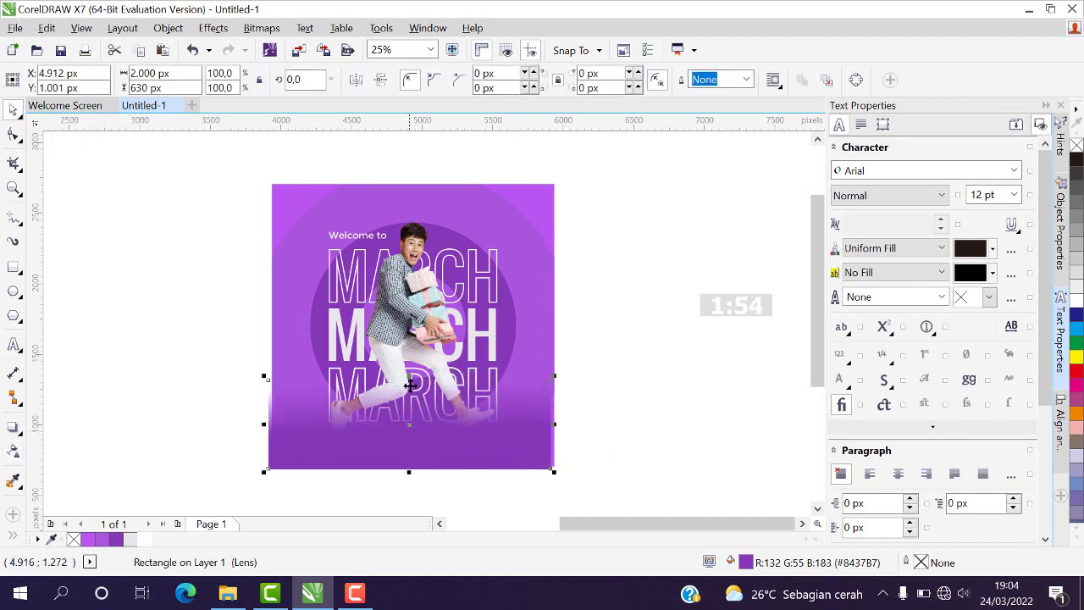
pyautogui.moveTo(409, 409); pyautogui.dragTo(409, 397)
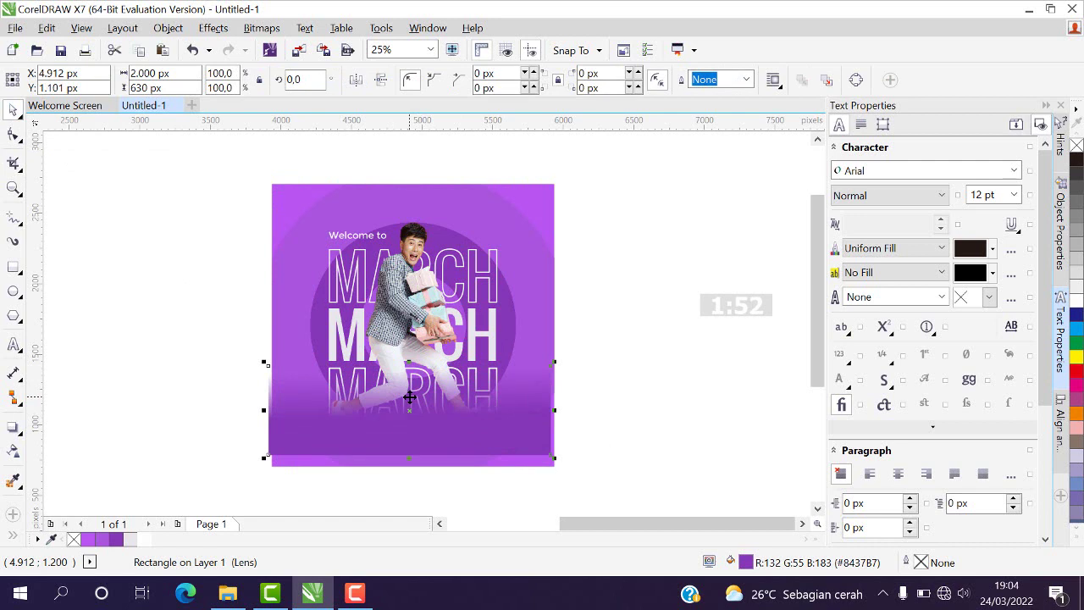
pyautogui.hotkey('ctrl', 'z')
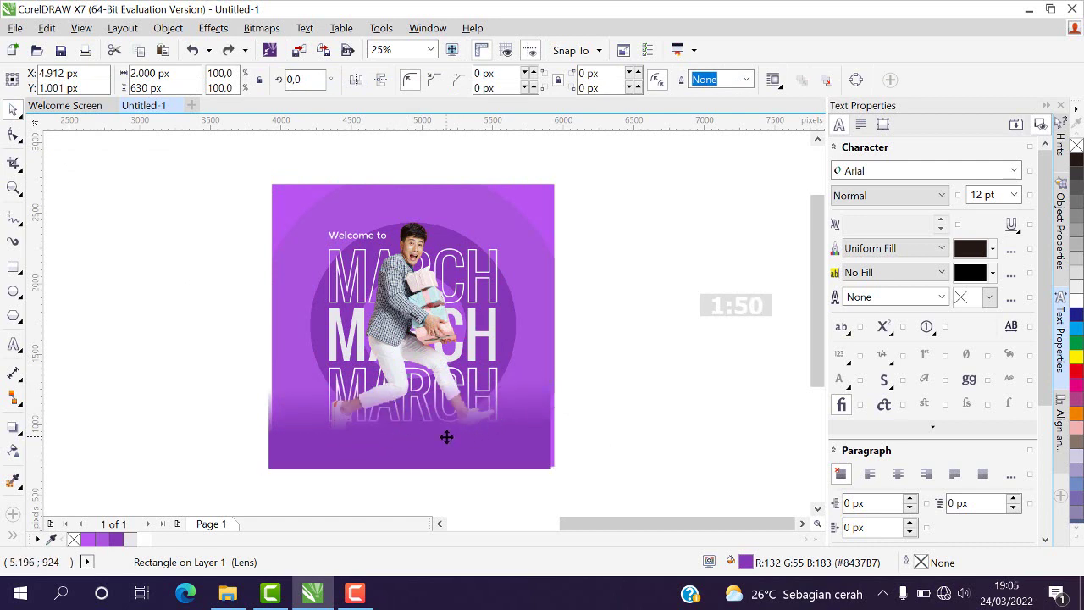
pyautogui.moveTo(446, 436); pyautogui.dragTo(438, 432)
pyautogui.moveTo(412, 374); pyautogui.dragTo(412, 320)
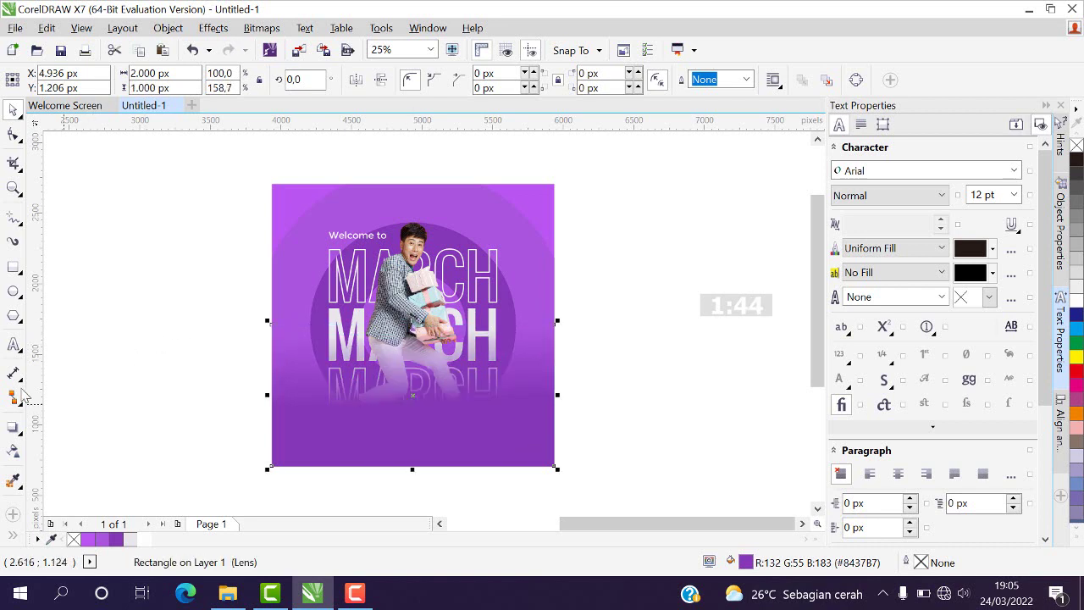
# - Lengthen the rectangle's transparency so it fades vertically from the poster's bottom edge up to the lowest gift box
pyautogui.click(12, 450)
pyautogui.moveTo(355, 406); pyautogui.dragTo(423, 465)
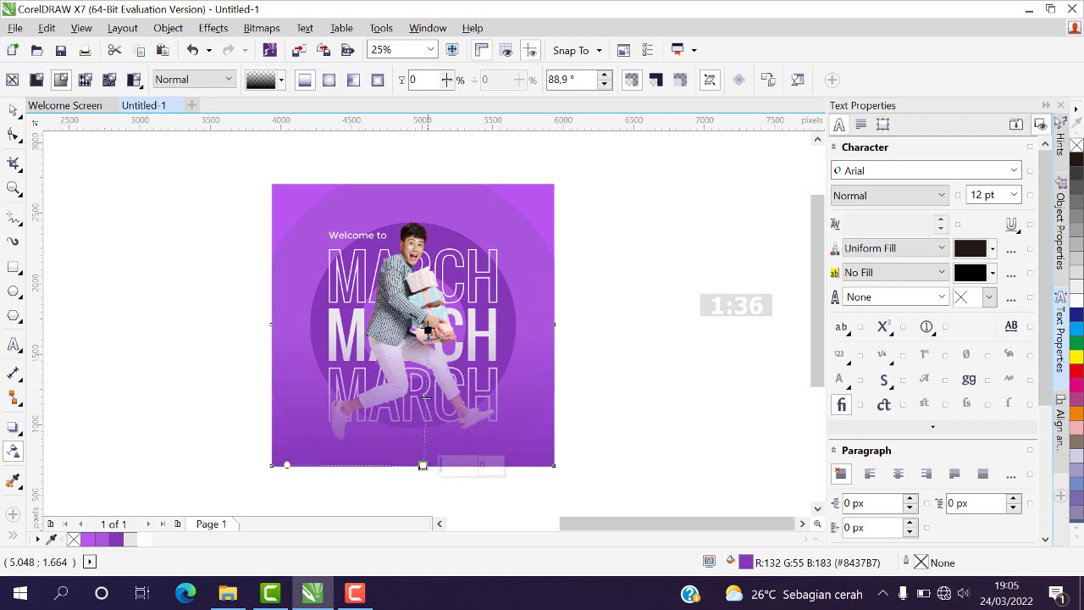
pyautogui.click(422, 341)
pyautogui.moveTo(422, 342); pyautogui.dragTo(423, 342)
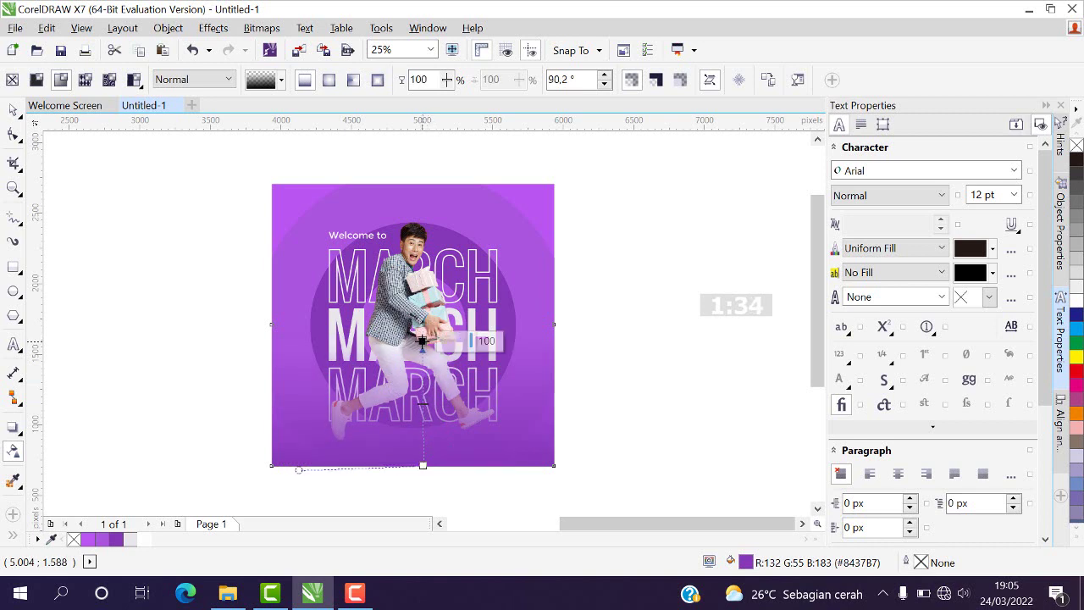
pyautogui.click(13, 110)
pyautogui.click(590, 191)
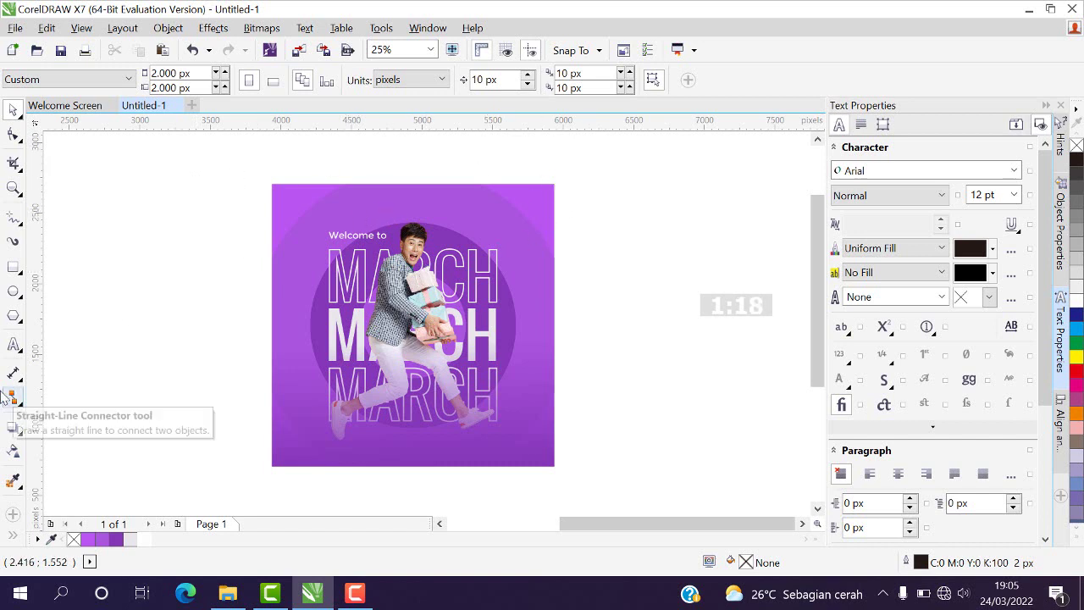
# - Add the artistic text "Design" beside the poster and set it in Montserrat
pyautogui.click(13, 344)
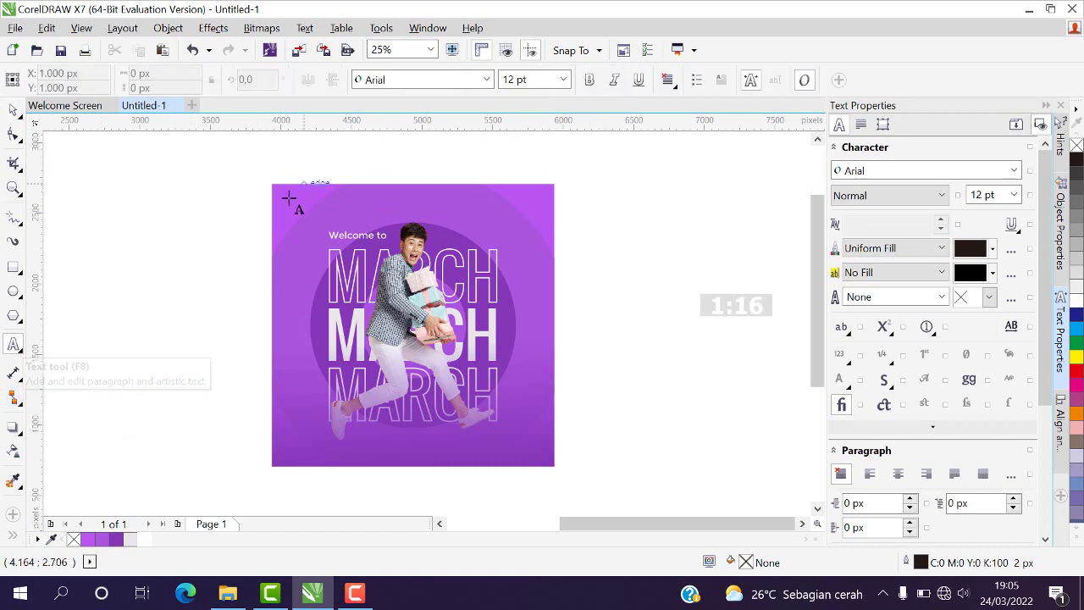
pyautogui.click(170, 244)
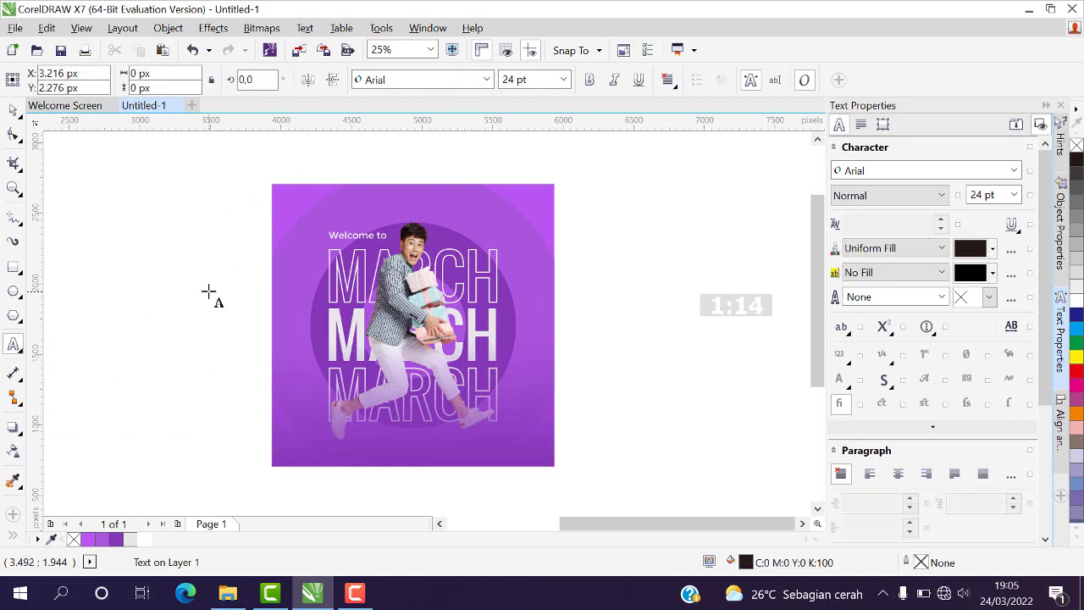
pyautogui.write('Design')
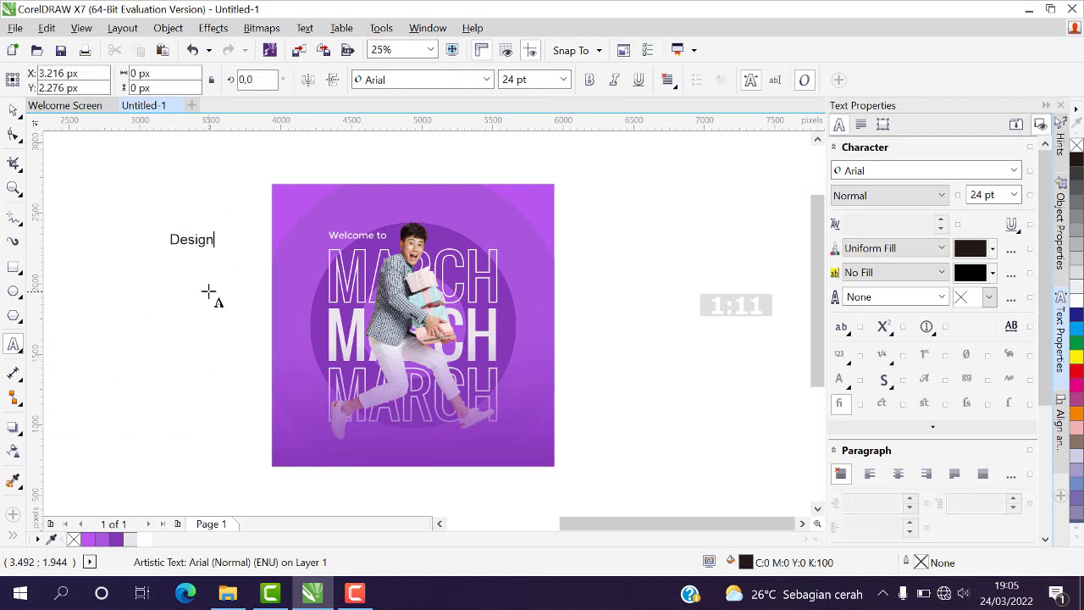
pyautogui.click(13, 111)
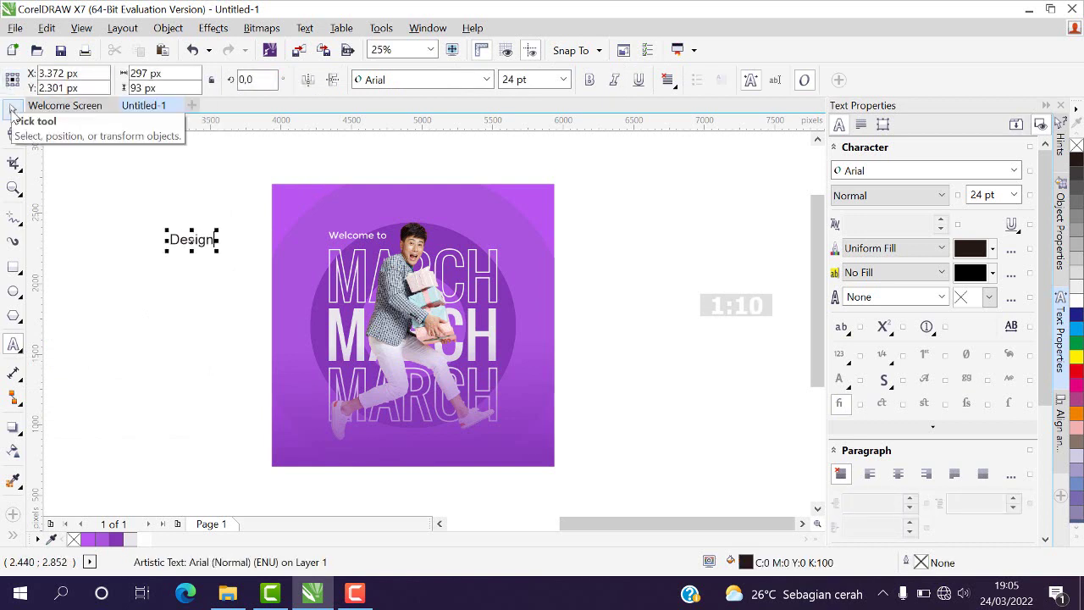
pyautogui.click(392, 82)
pyautogui.write('ms')
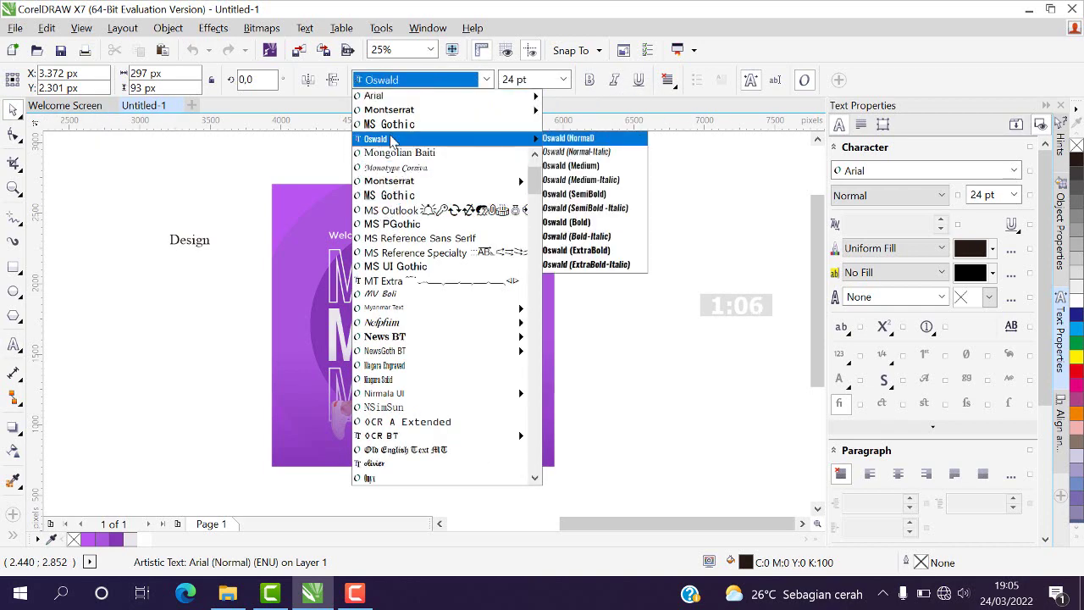
pyautogui.click(395, 114)
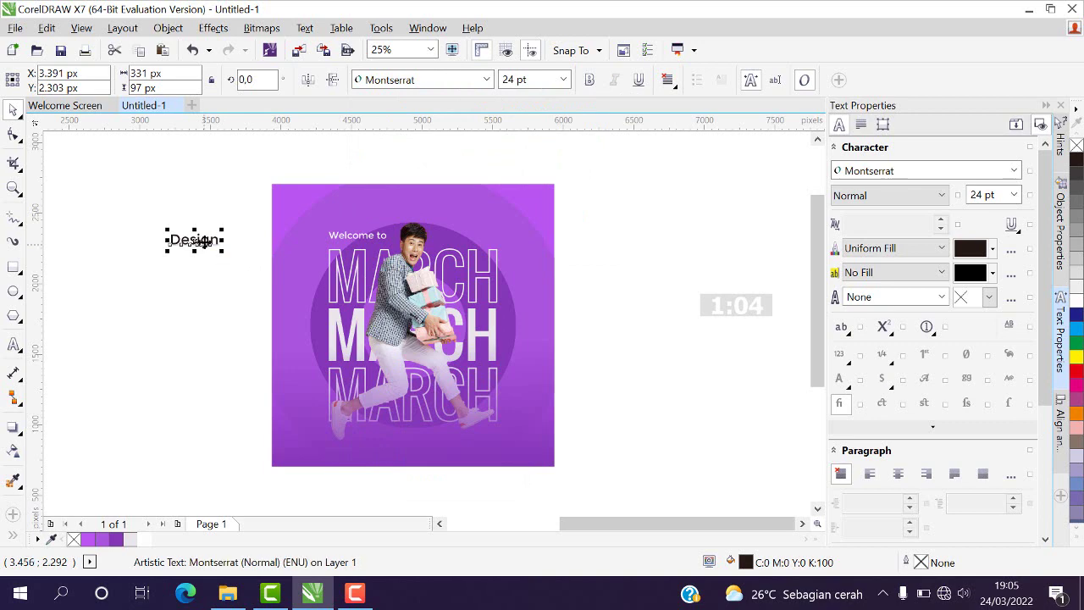
# - Place the "Design" text near the poster's upper-left corner and make it bold and white
pyautogui.moveTo(206, 248); pyautogui.dragTo(321, 222)
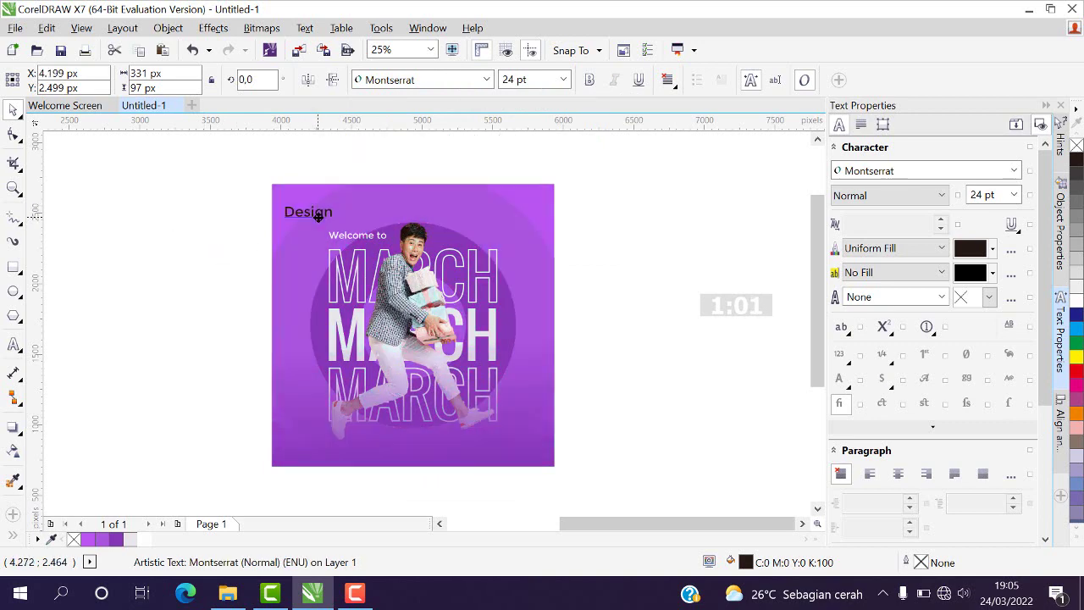
pyautogui.click(590, 80)
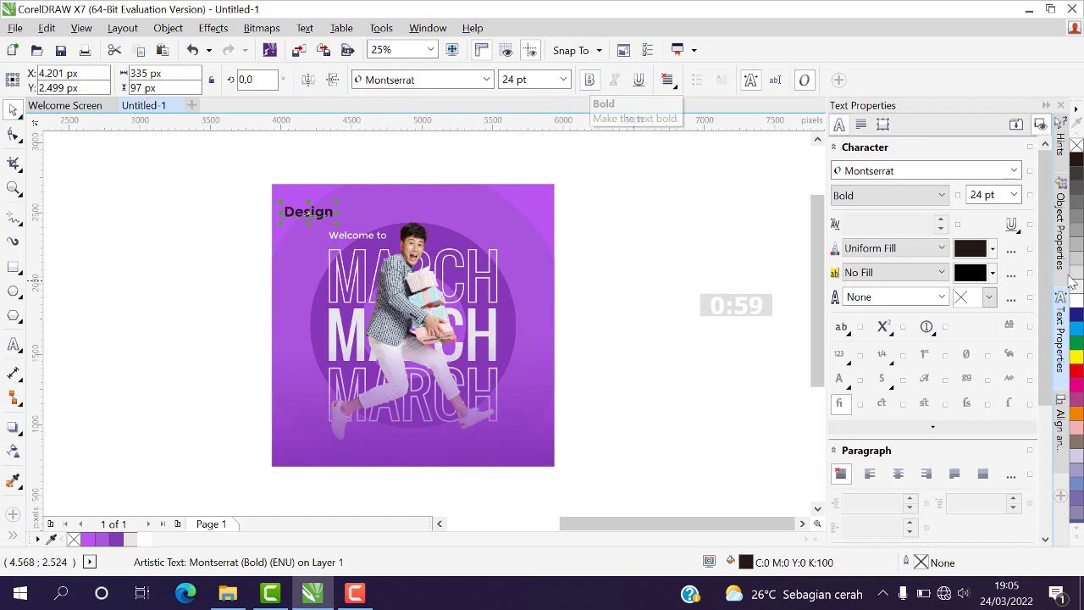
pyautogui.click(140, 539)
pyautogui.click(242, 230)
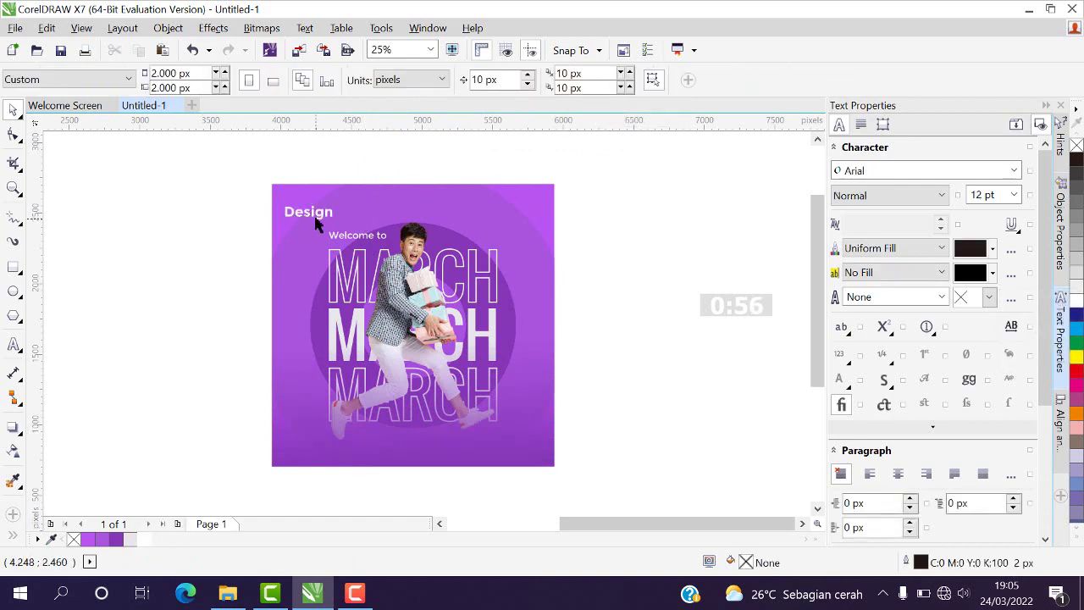
# - Nudge the "Design" text slightly up and to the right, adjusting its margin from the poster's corner
pyautogui.click(316, 211)
pyautogui.scroll(2, 316, 211)
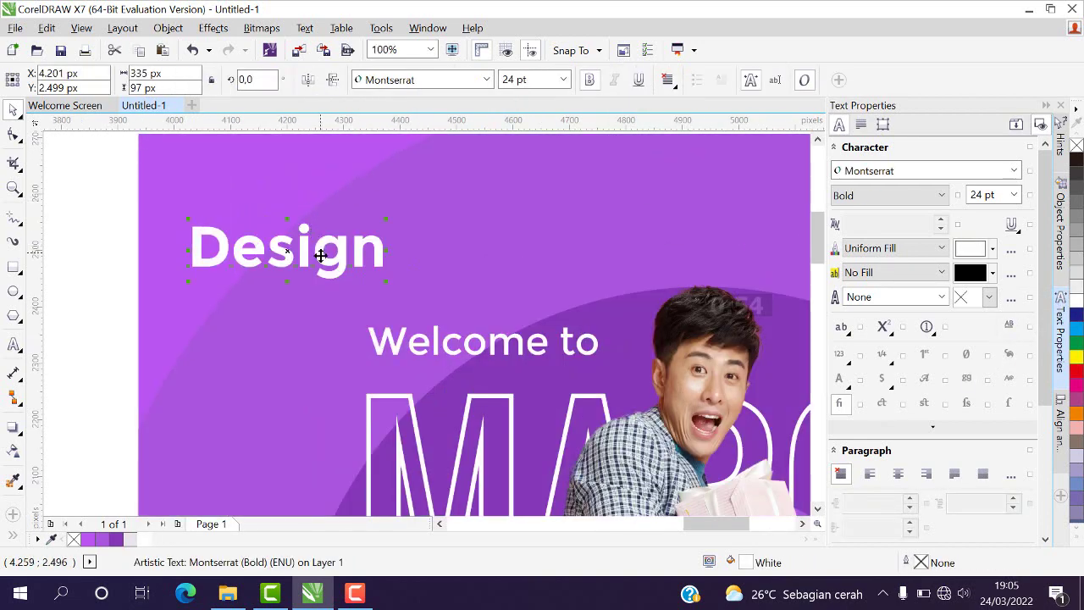
pyautogui.moveTo(322, 249); pyautogui.dragTo(336, 234)
pyautogui.click(90, 200)
# - Scale the "Design" text down to a small label, keeping it anchored in the poster's upper-left corner
pyautogui.scroll(-3, 415, 239)
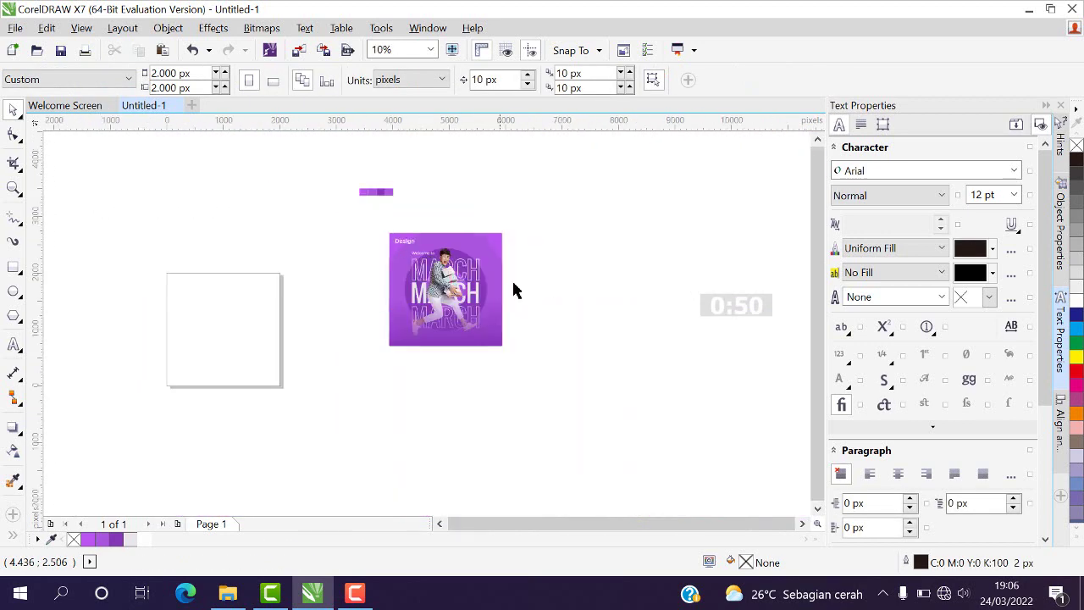
pyautogui.scroll(1, 512, 290)
pyautogui.scroll(-1, 428, 233)
pyautogui.scroll(1, 368, 217)
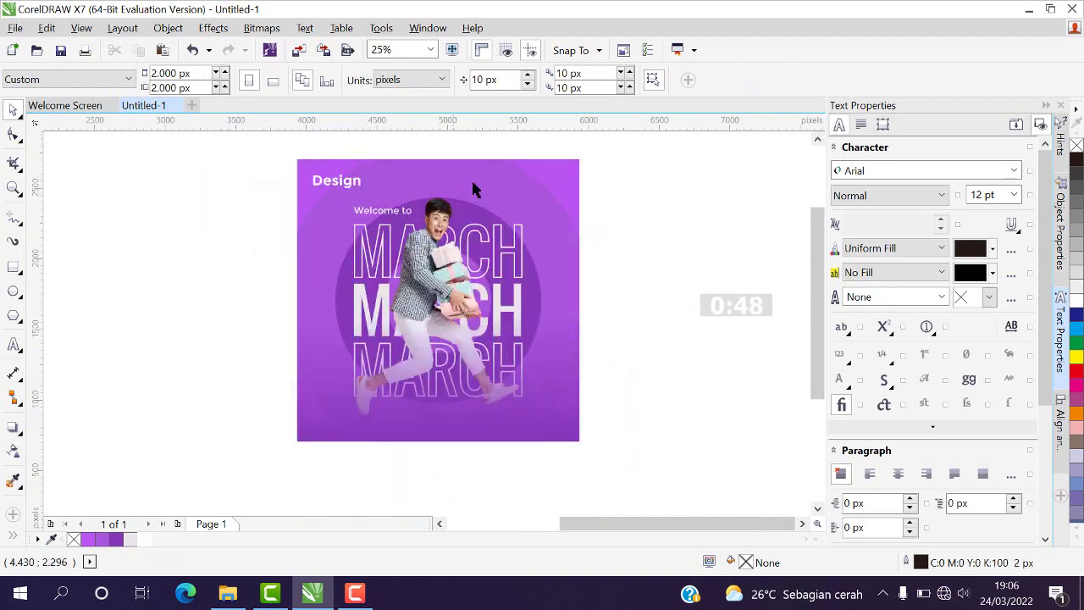
pyautogui.scroll(-1, 262, 237)
pyautogui.scroll(1, 318, 201)
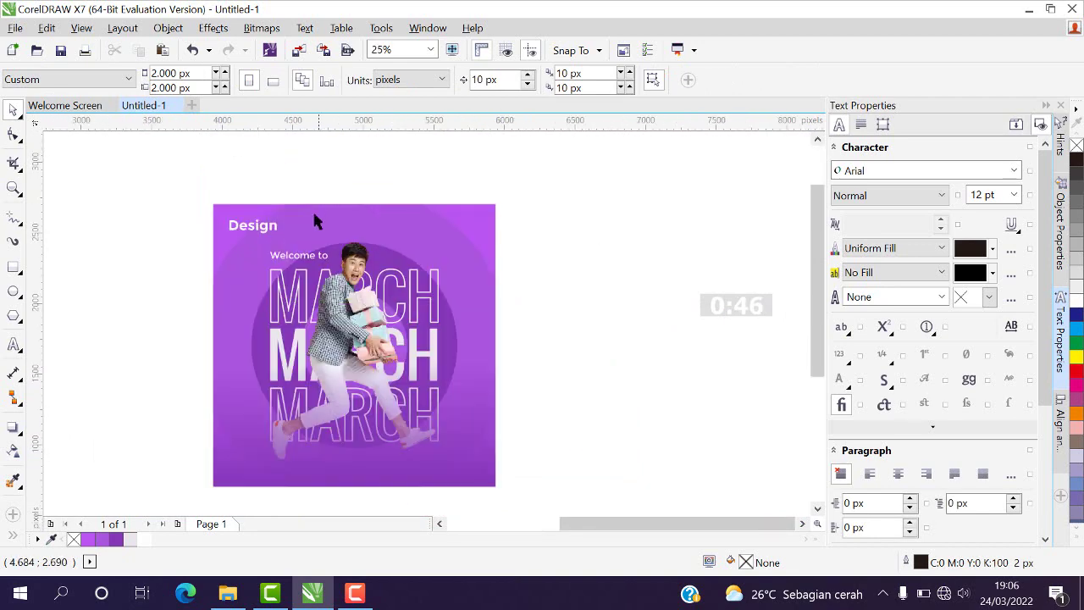
pyautogui.click(250, 230)
pyautogui.scroll(1, 242, 216)
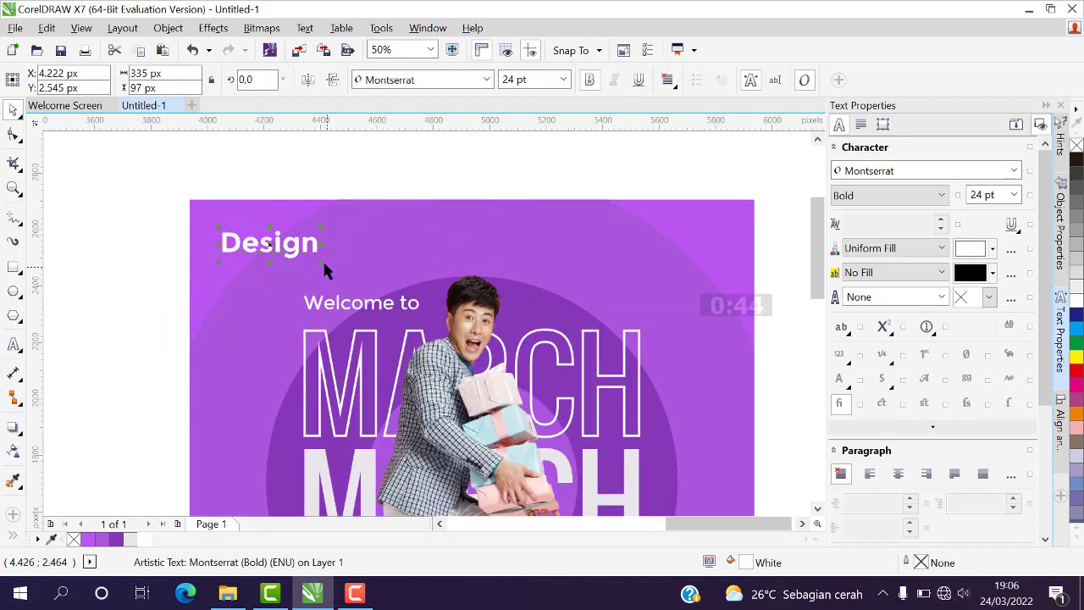
pyautogui.moveTo(323, 264); pyautogui.dragTo(254, 243)
pyautogui.click(126, 208)
pyautogui.scroll(-2, 310, 213)
pyautogui.scroll(1, 343, 184)
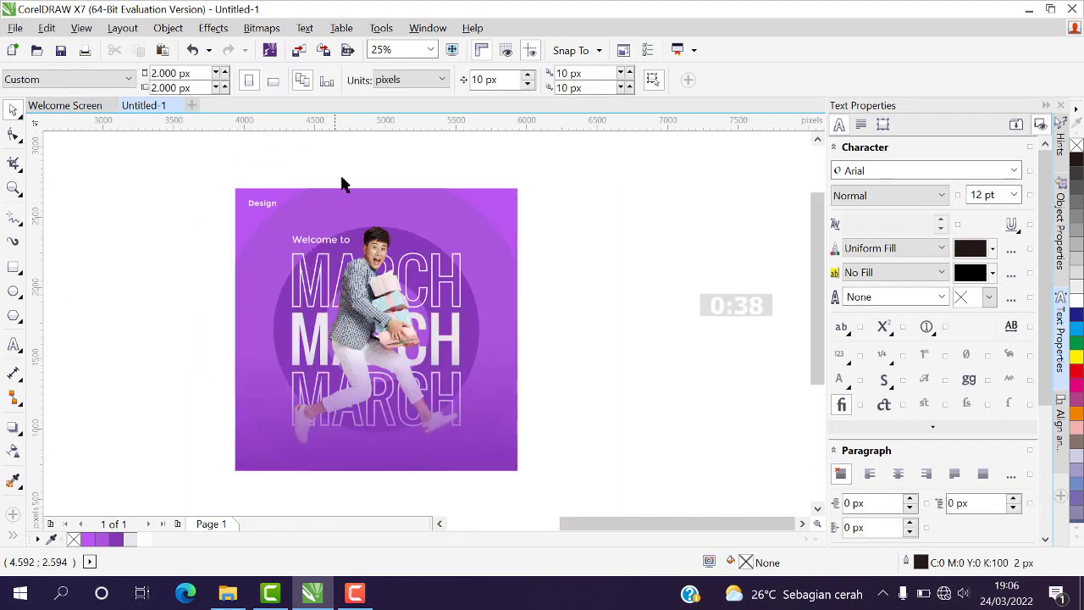